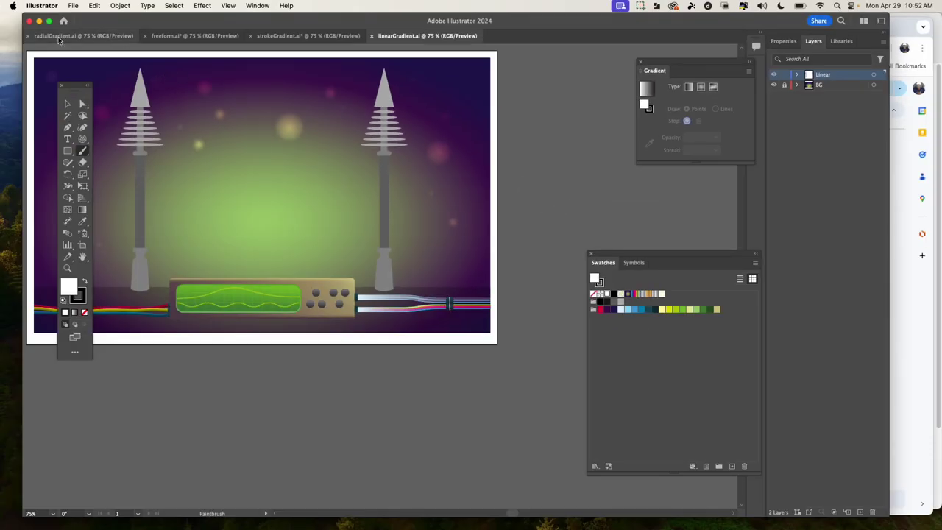
# Close strokeGradient.ai, freeform.ai and radialGradient.ai without saving changes, keeping only linearGradient.ai open
pyautogui.click(319, 42)
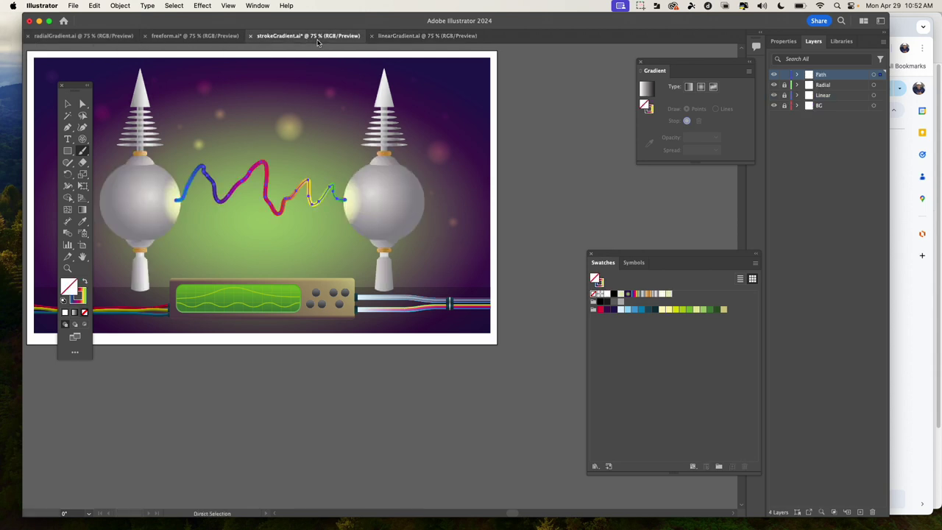
pyautogui.click(250, 36)
pyautogui.click(460, 291)
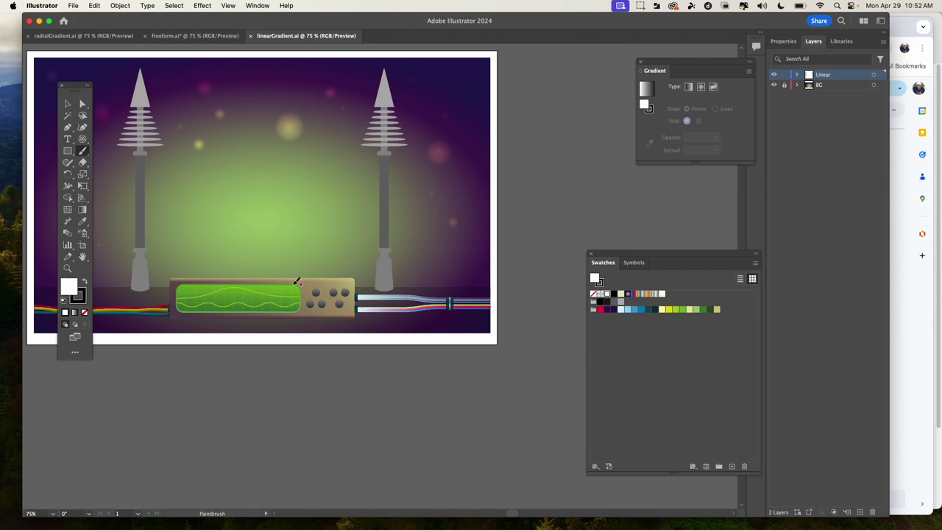
pyautogui.click(145, 36)
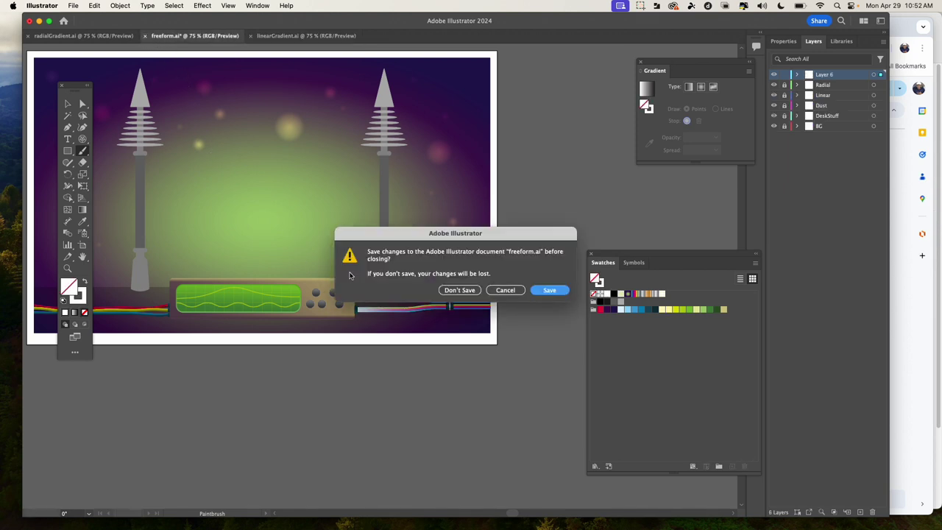
pyautogui.click(460, 290)
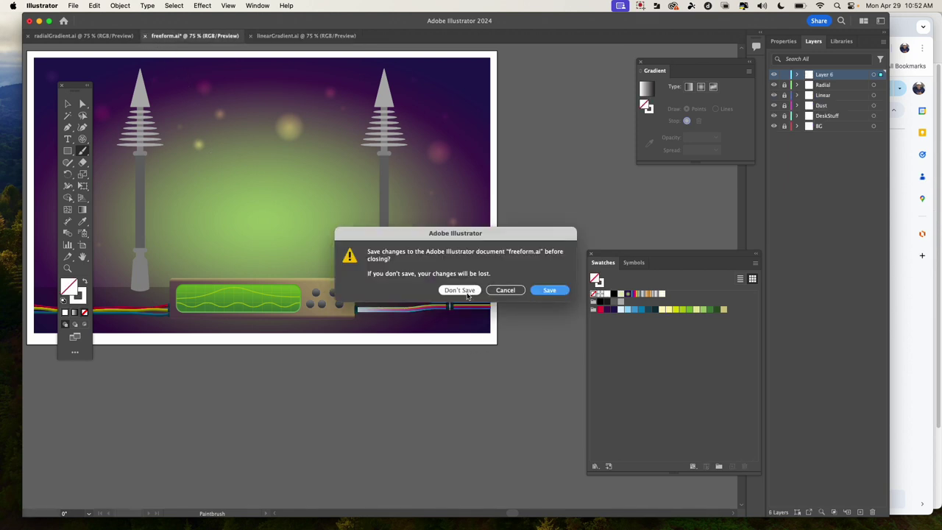
pyautogui.click(28, 36)
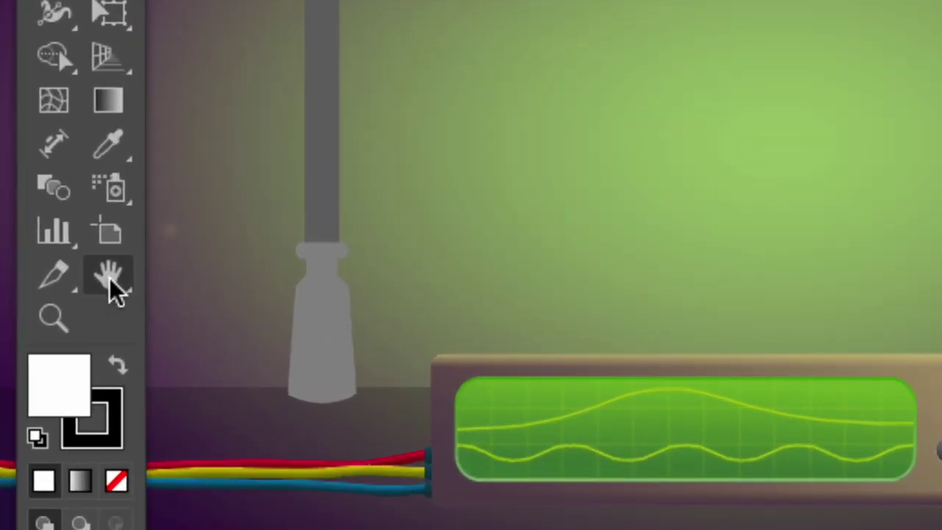
# Reposition the artboard in the open workspace with the Hand tool and move the Swatches panel clear of the artwork
pyautogui.click(111, 280)
pyautogui.moveTo(381, 174); pyautogui.dragTo(692, 290)
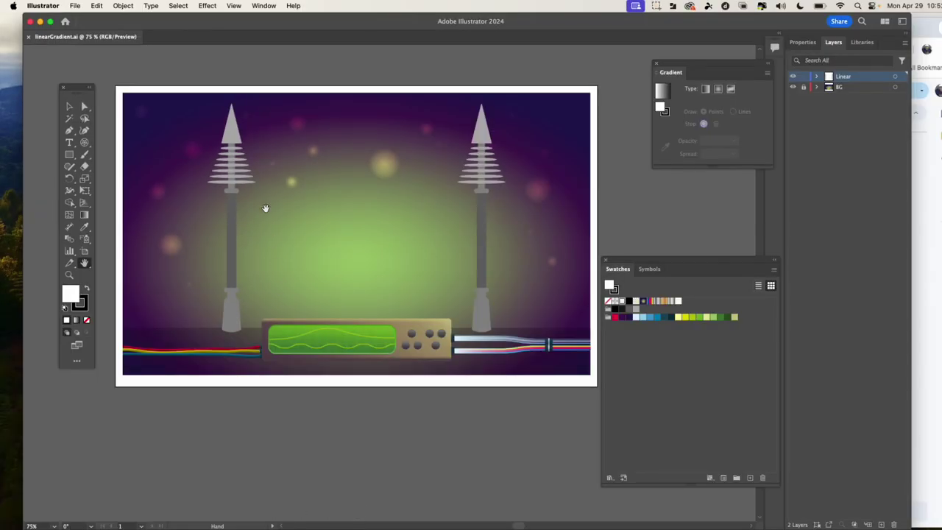
pyautogui.moveTo(265, 208); pyautogui.dragTo(440, 233)
pyautogui.moveTo(673, 263); pyautogui.dragTo(792, 262)
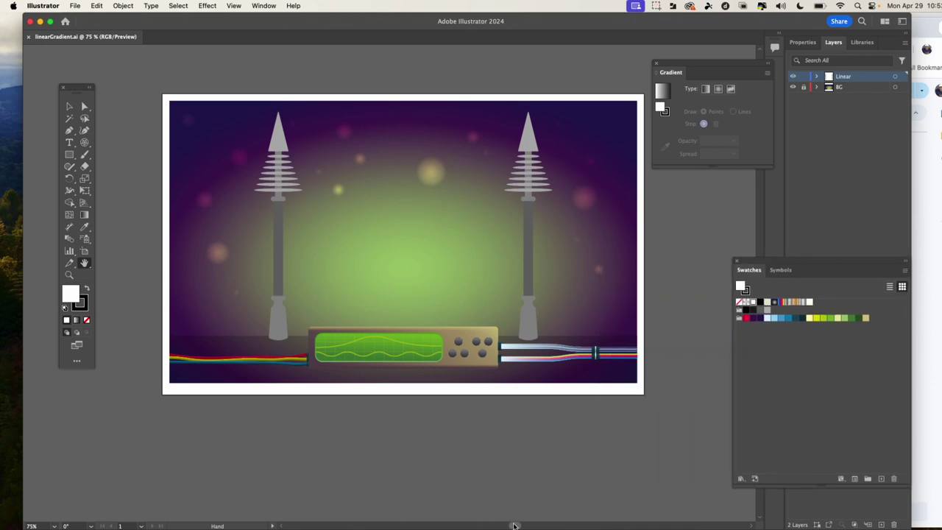
pyautogui.hscroll(-3, 515, 526)
pyautogui.hscroll(5, 518, 526)
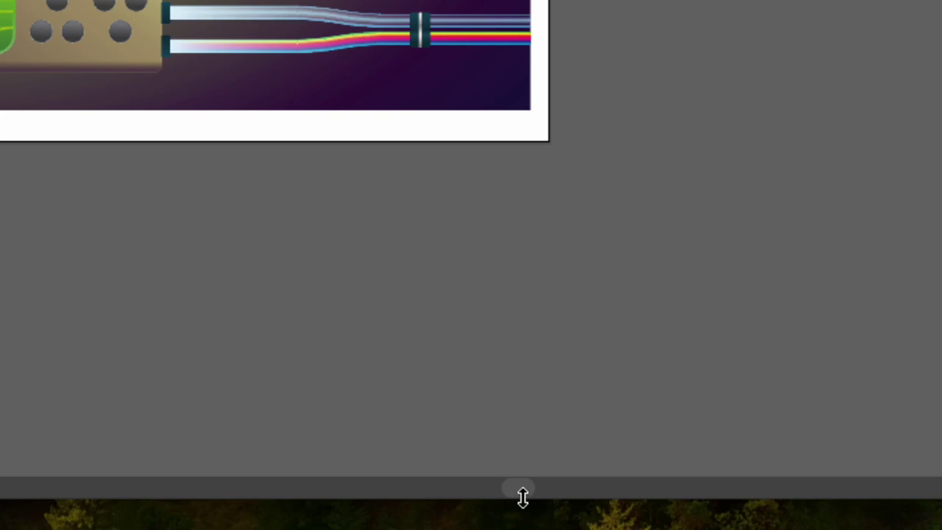
pyautogui.moveTo(519, 496); pyautogui.dragTo(486, 498)
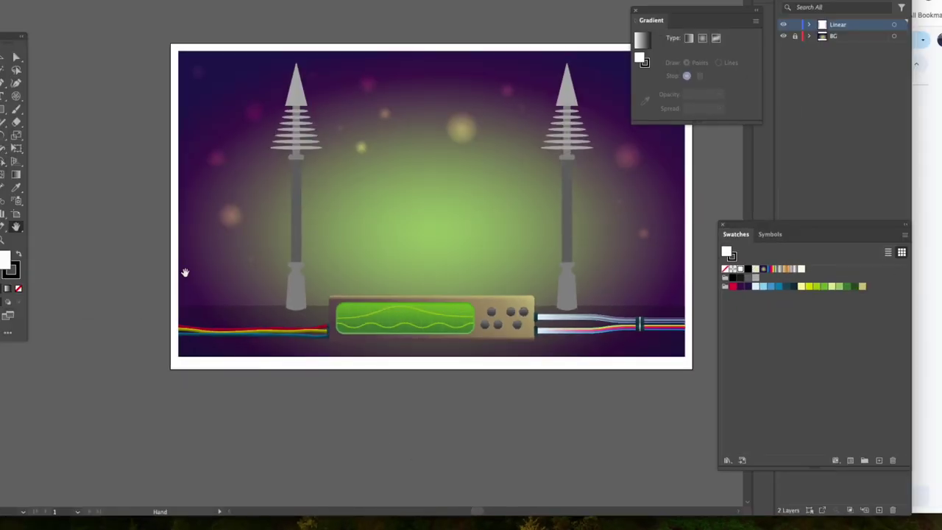
pyautogui.hscroll(4, 309, 243)
pyautogui.scroll(2, 309, 243)
pyautogui.moveTo(324, 243); pyautogui.dragTo(312, 206)
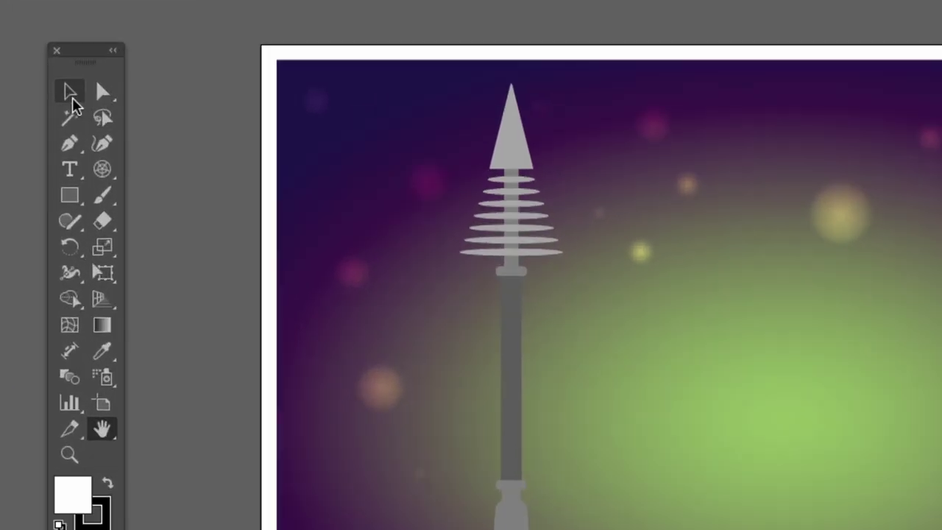
# Select the tapered grey base of the right-hand pole with the Selection tool
pyautogui.click(67, 105)
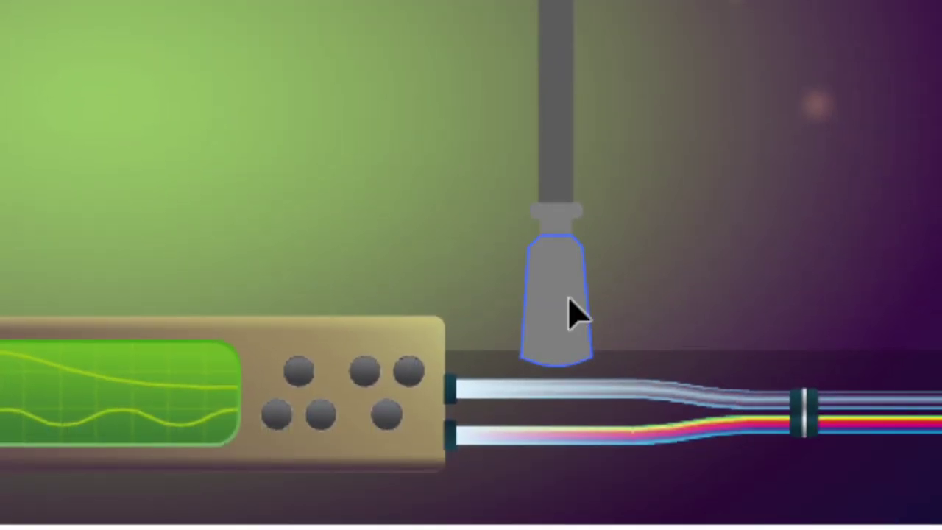
pyautogui.click(855, 508)
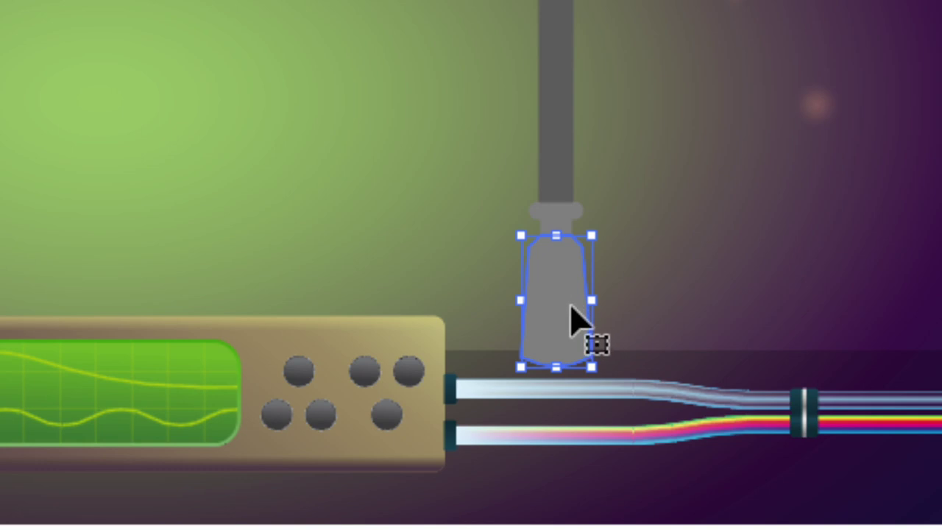
# Compare the base shape's bounding box with its anchor points by alternating between the Selection and Direct Selection tools
pyautogui.press('a')
pyautogui.press('v')
pyautogui.press('a')
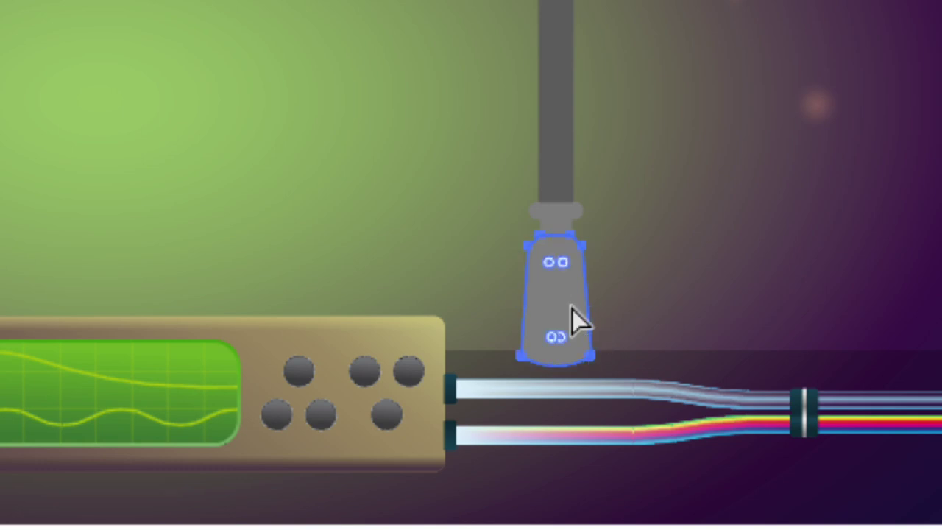
pyautogui.press('v')
pyautogui.press('a')
pyautogui.hotkey('ctrl', '+')
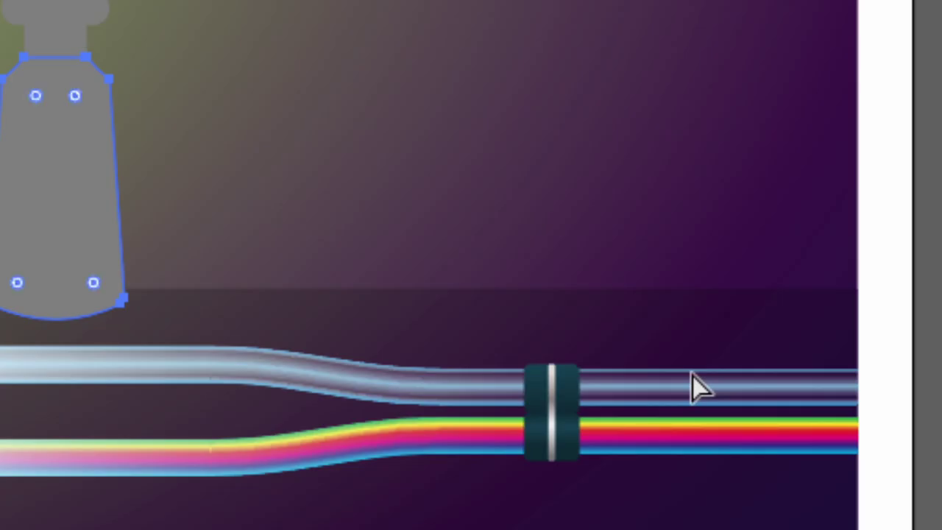
pyautogui.press('v')
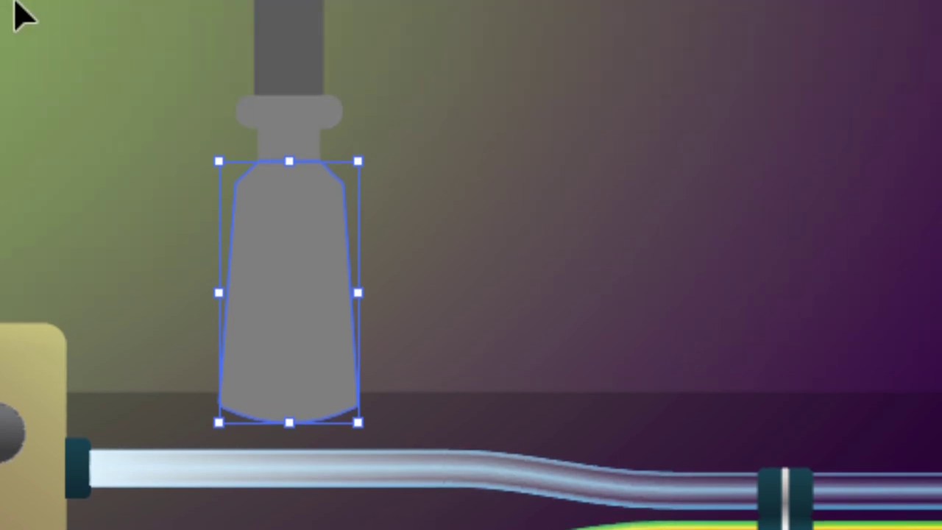
pyautogui.press('a')
pyautogui.press('v')
pyautogui.press('a')
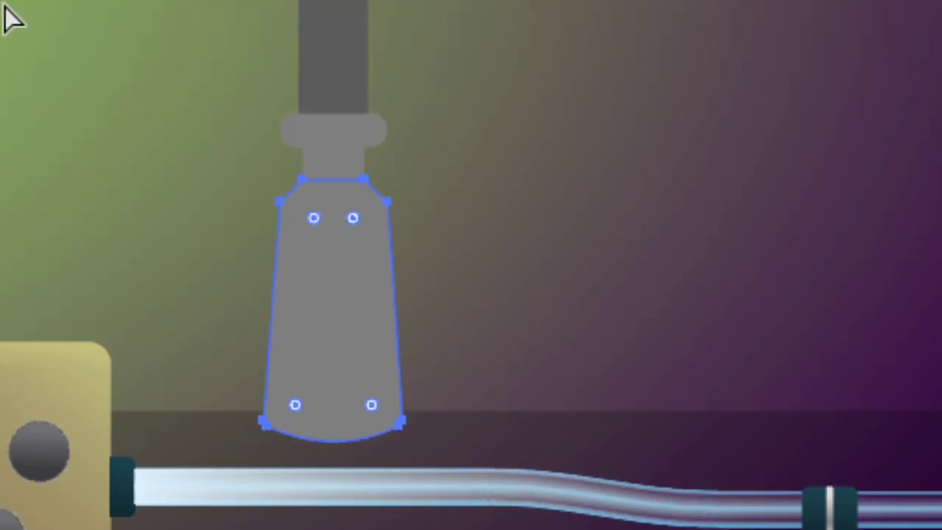
pyautogui.press('v')
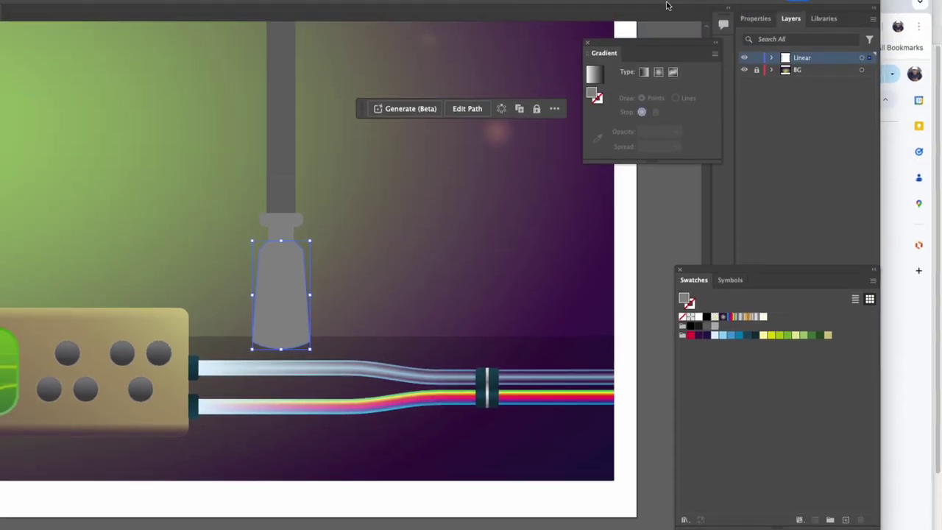
# Place the Gradient panel beside the selected base and apply a linear gradient to the shape's fill
pyautogui.moveTo(627, 45); pyautogui.dragTo(403, 144)
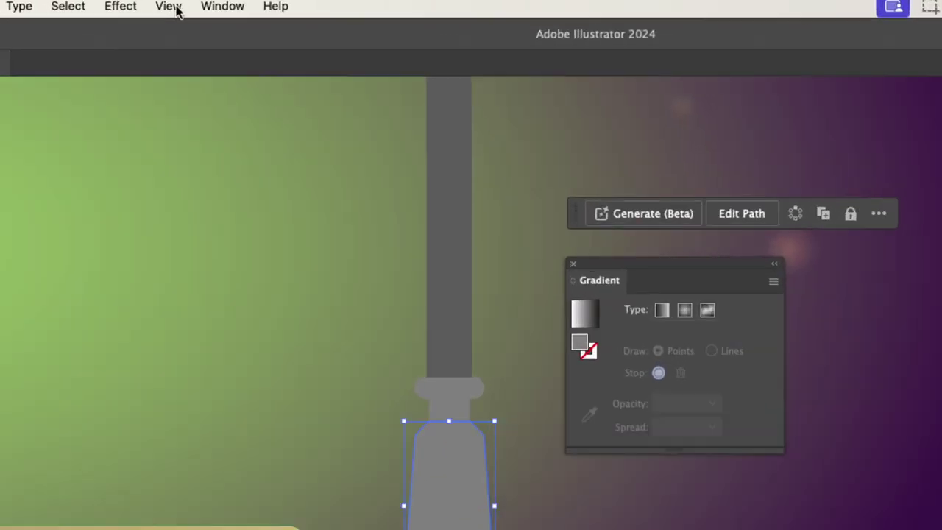
pyautogui.click(224, 7)
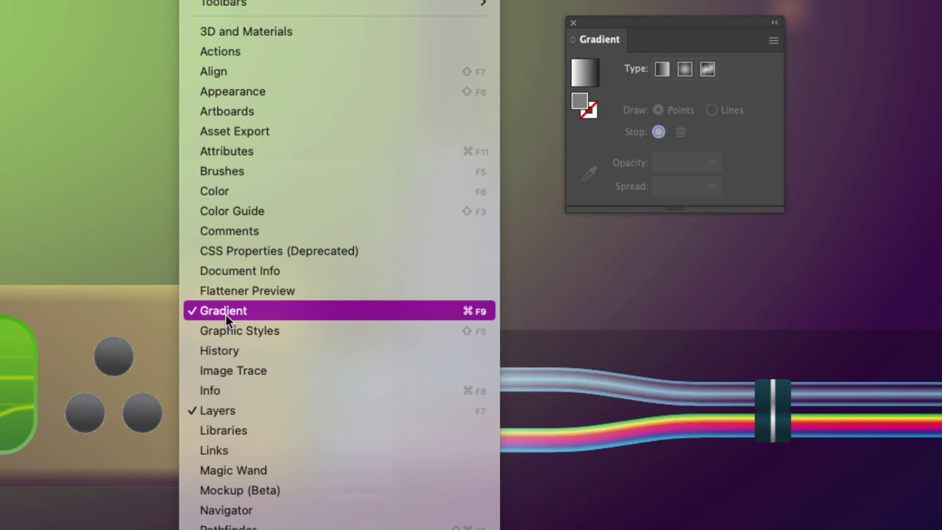
pyautogui.click(646, 23)
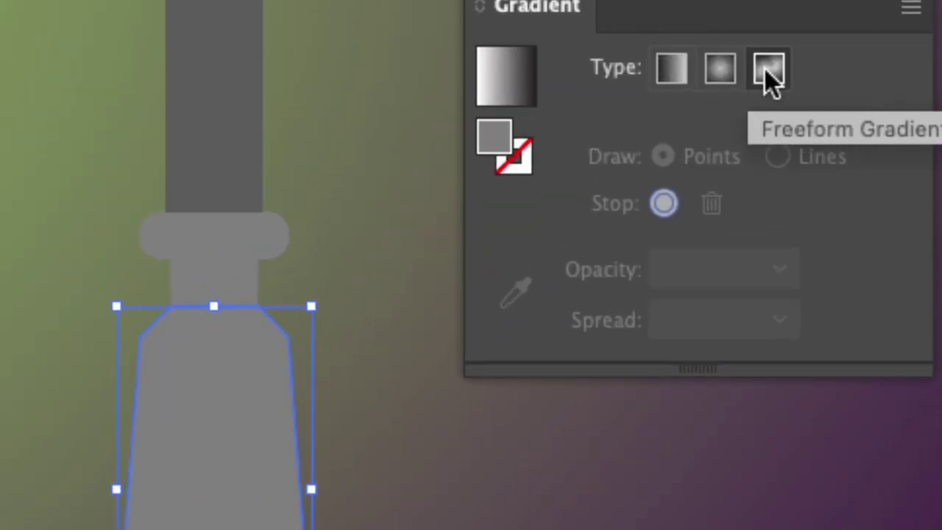
pyautogui.click(673, 74)
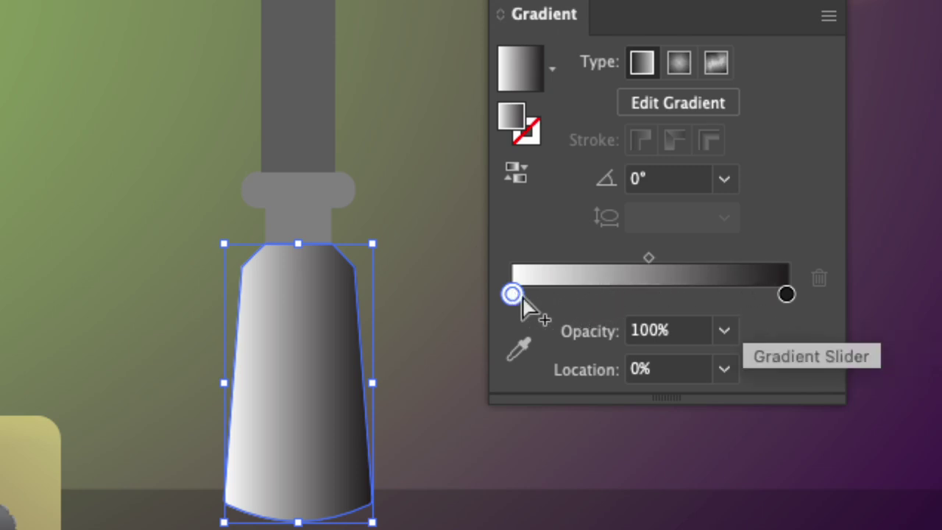
# Replace the gradient's starting stop with a white stop at about 13.7% and move the black stop to about 98.3%
pyautogui.moveTo(519, 297); pyautogui.dragTo(597, 297)
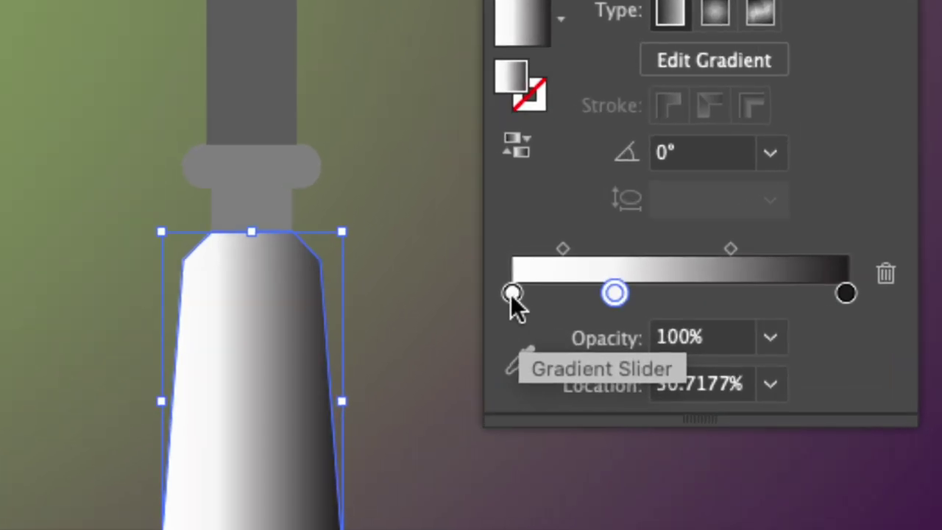
pyautogui.moveTo(514, 294); pyautogui.dragTo(511, 365)
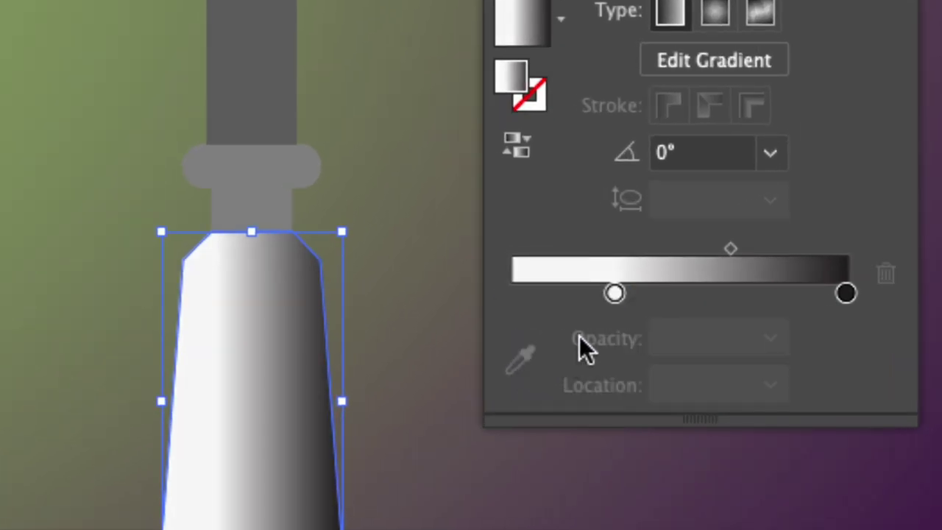
pyautogui.moveTo(628, 295); pyautogui.dragTo(559, 297)
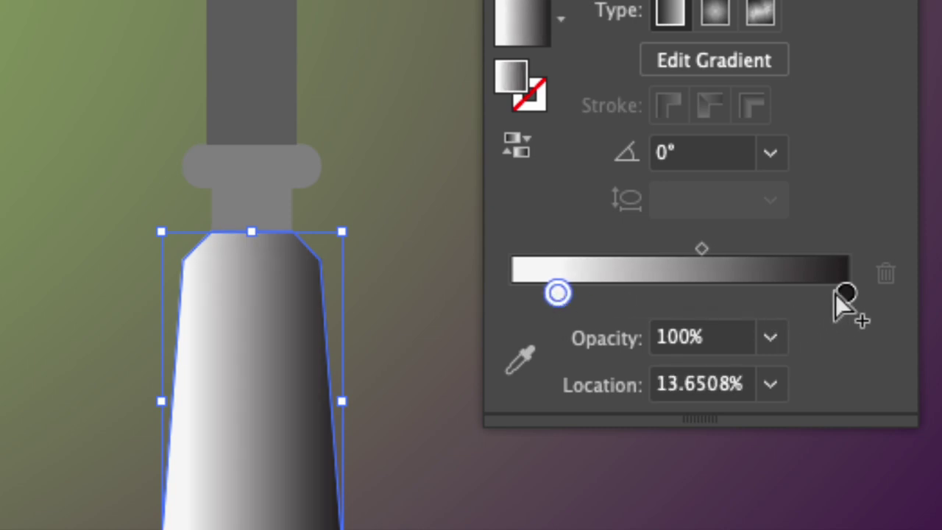
pyautogui.moveTo(845, 288); pyautogui.dragTo(774, 295)
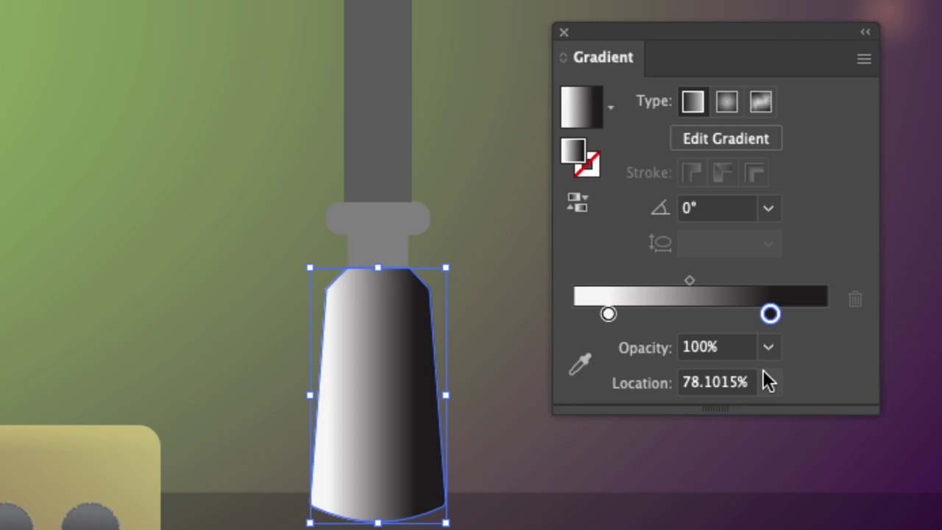
pyautogui.moveTo(770, 314); pyautogui.dragTo(823, 315)
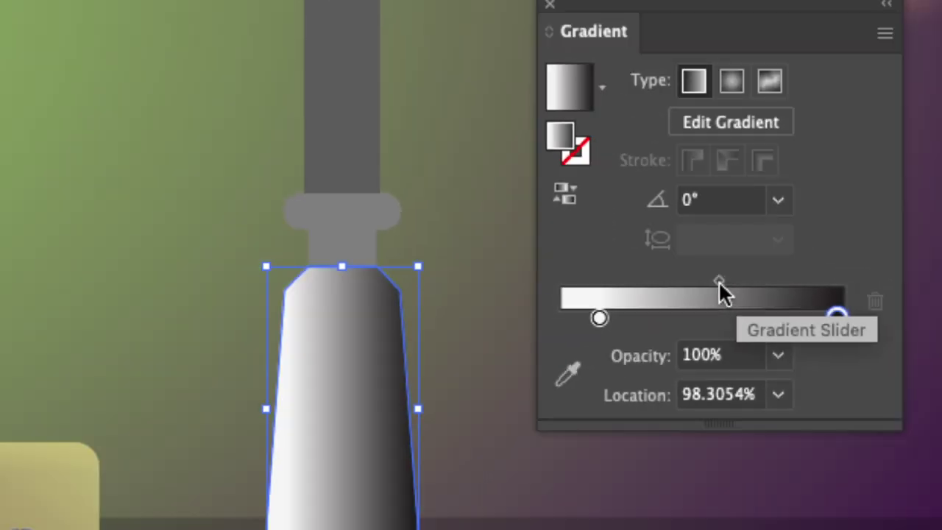
# Shift the white stop closer to the gradient's start and set the midpoint's location to about 43.5%
pyautogui.moveTo(719, 280)
pyautogui.mouseDown()
pyautogui.moveTo(679, 279)
pyautogui.moveTo(694, 279)
pyautogui.moveTo(681, 279)
pyautogui.moveTo(694, 280)
pyautogui.moveTo(687, 291)
pyautogui.mouseUp()
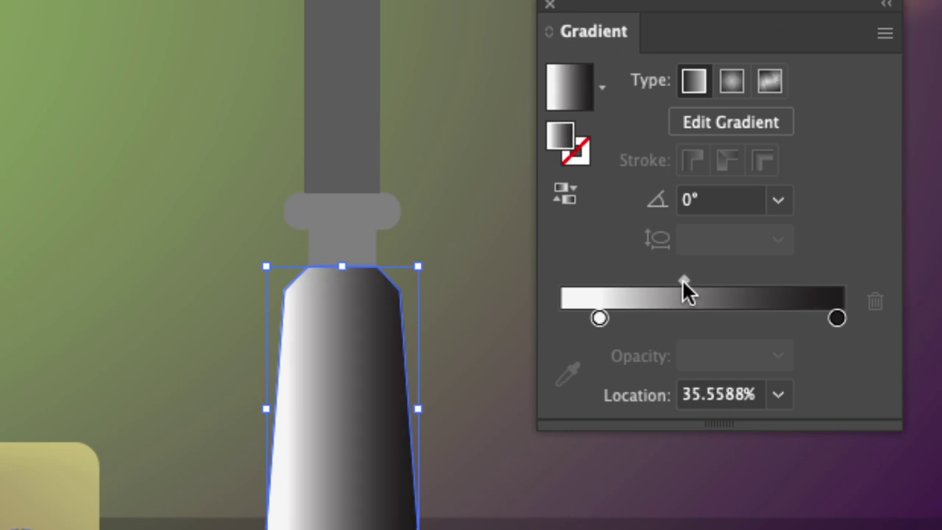
pyautogui.moveTo(599, 319); pyautogui.dragTo(579, 325)
pyautogui.moveTo(673, 284)
pyautogui.mouseDown()
pyautogui.moveTo(703, 279)
pyautogui.moveTo(694, 279)
pyautogui.mouseUp()
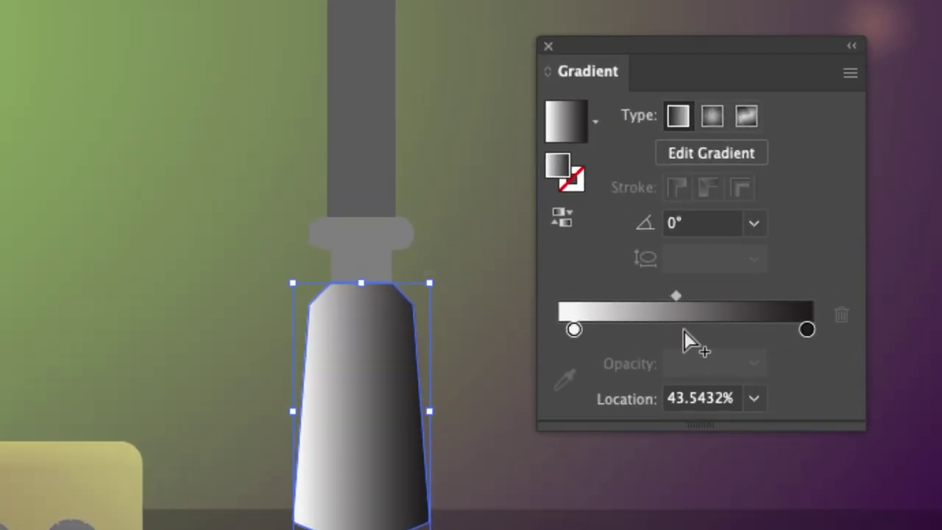
# Add a middle stop to the gradient, colour it purple (9255A2) and place it at about 55%
pyautogui.click(684, 331)
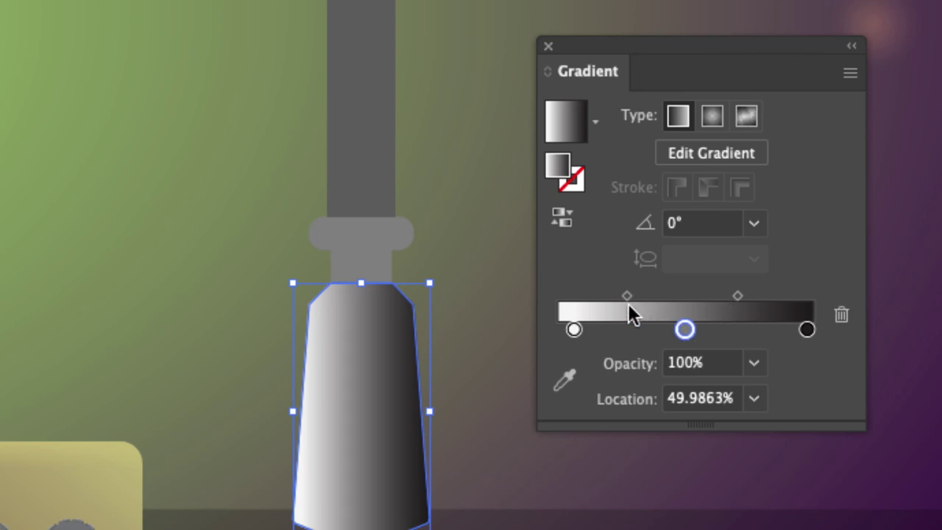
pyautogui.doubleClick(686, 330)
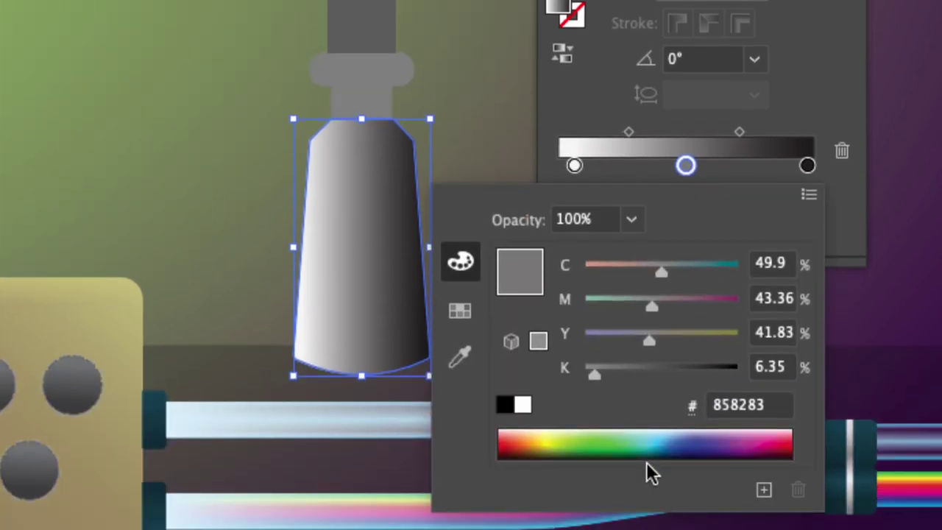
pyautogui.click(611, 457)
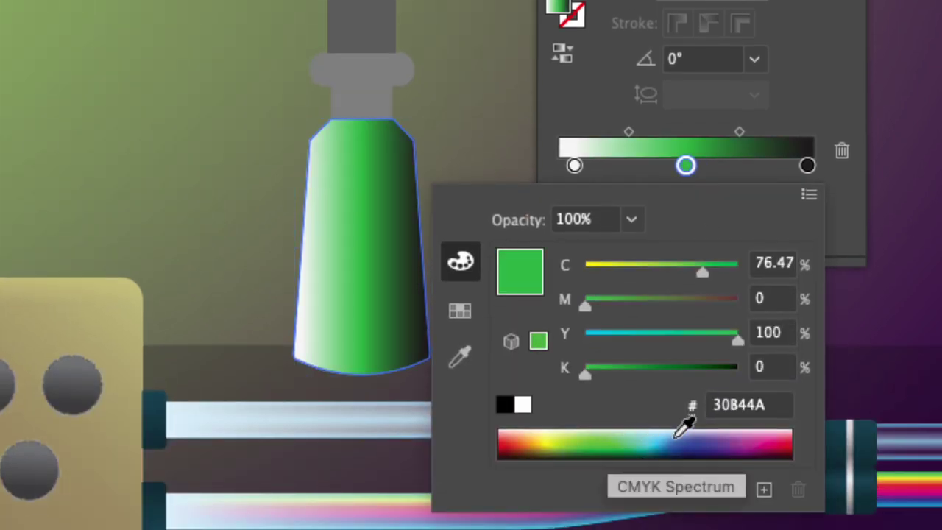
pyautogui.click(772, 440)
pyautogui.click(729, 437)
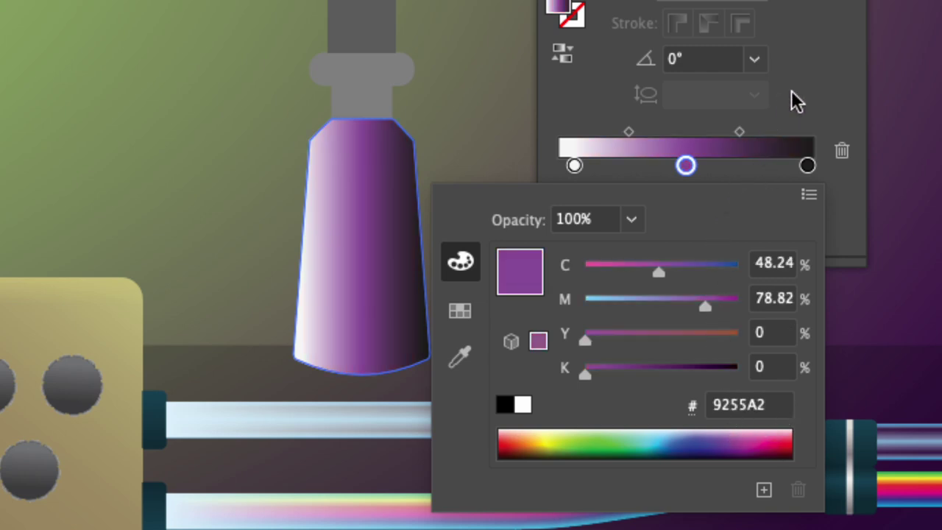
pyautogui.click(782, 109)
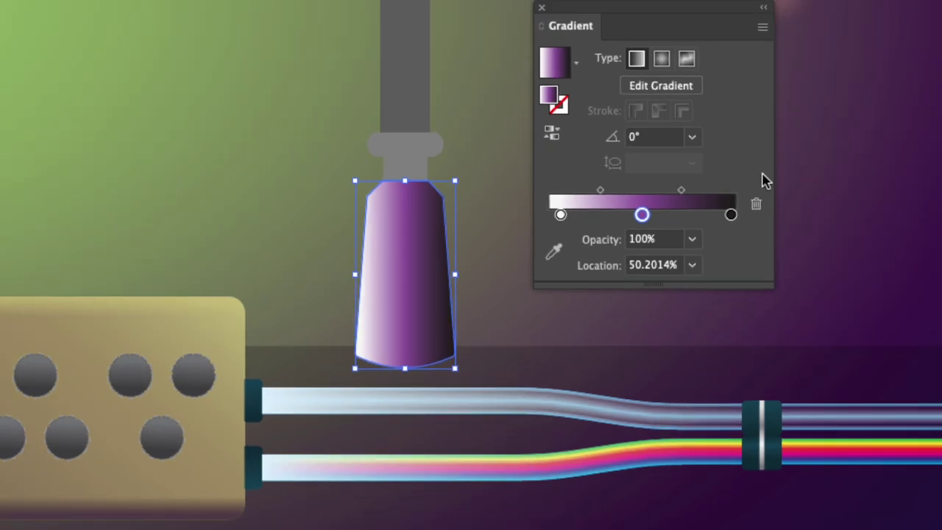
pyautogui.moveTo(642, 214)
pyautogui.mouseDown()
pyautogui.moveTo(659, 214)
pyautogui.moveTo(652, 215)
pyautogui.mouseUp()
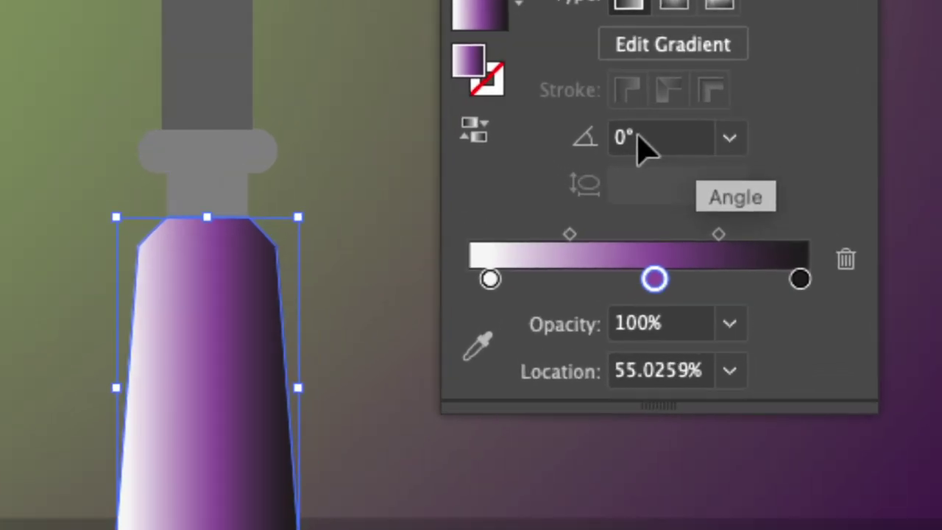
# Set the linear gradient's angle to 12° on the base and deselect the shape
pyautogui.click(637, 136)
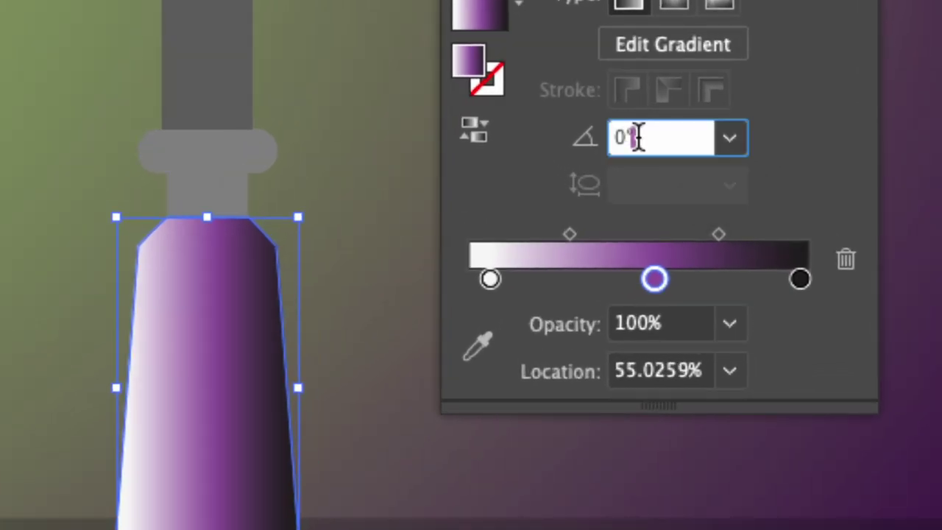
pyautogui.write('2')
pyautogui.press('Return')
pyautogui.write('5')
pyautogui.press('Return')
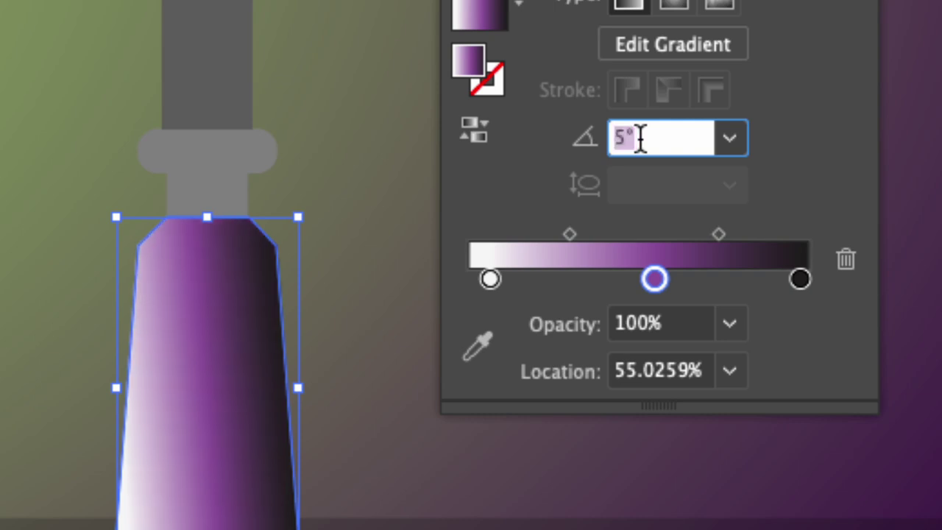
pyautogui.press('BackSpace')
pyautogui.write('12')
pyautogui.press('Return')
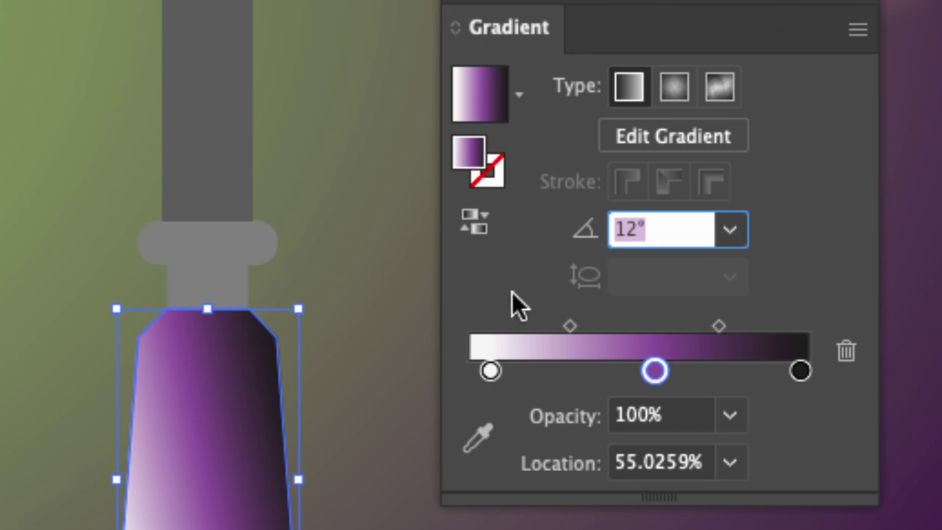
pyautogui.scroll(1, 337, 406)
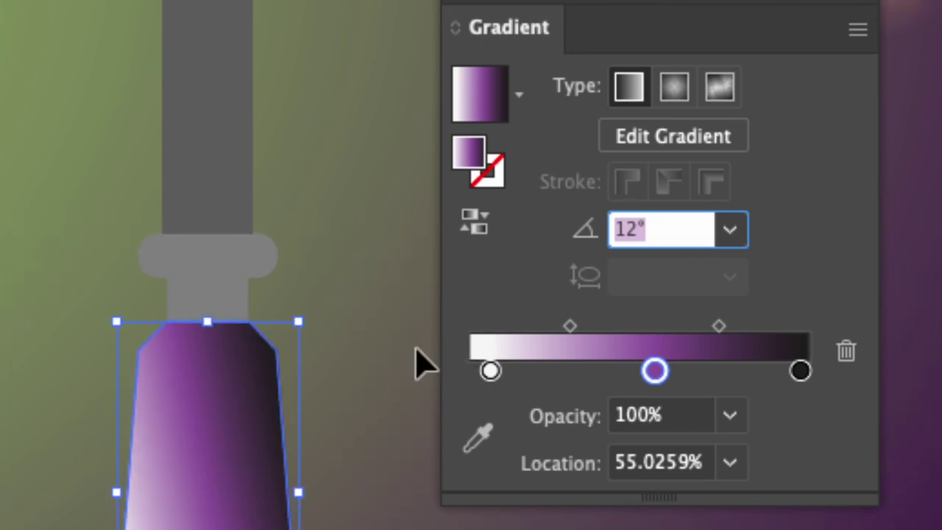
pyautogui.click(381, 358)
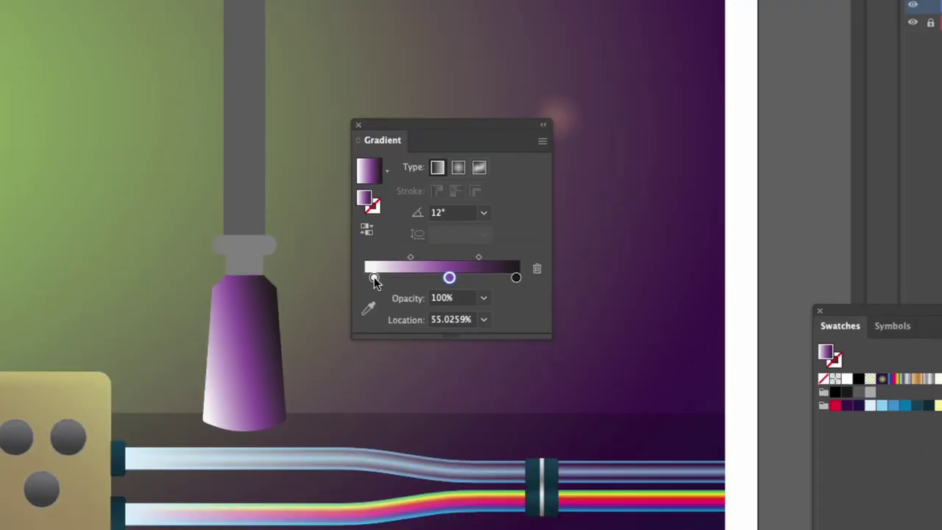
# Reselect the base, try the freeform gradient type on it and switch back to a linear gradient
pyautogui.moveTo(374, 279); pyautogui.dragTo(466, 278)
pyautogui.click(262, 358)
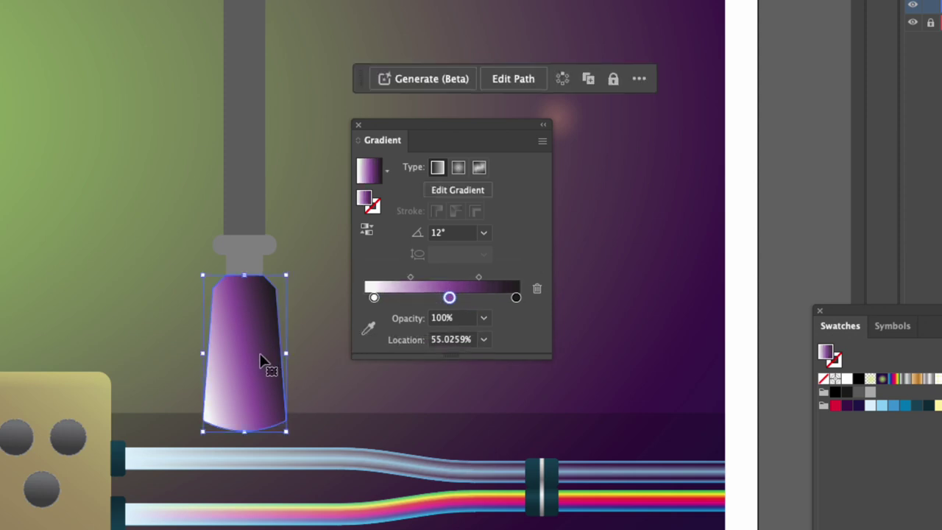
pyautogui.click(480, 171)
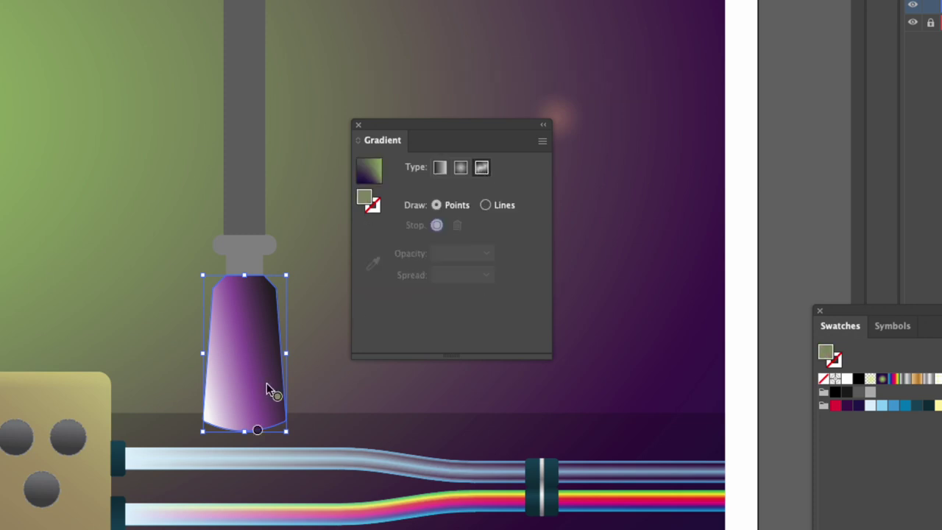
pyautogui.click(439, 168)
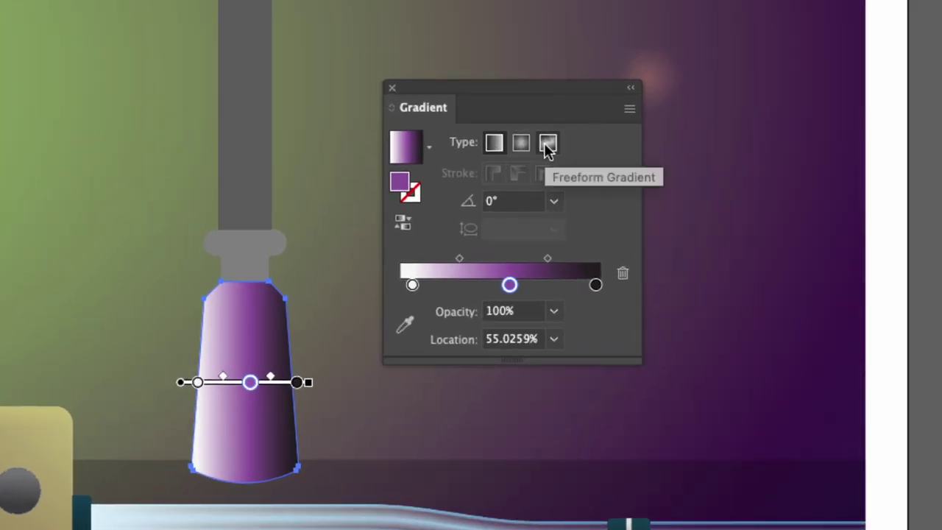
pyautogui.click(547, 146)
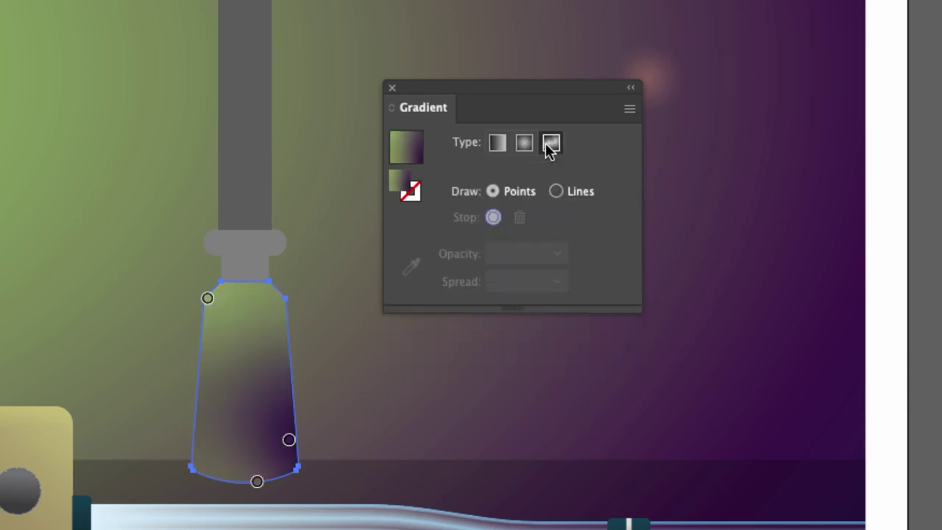
pyautogui.click(495, 145)
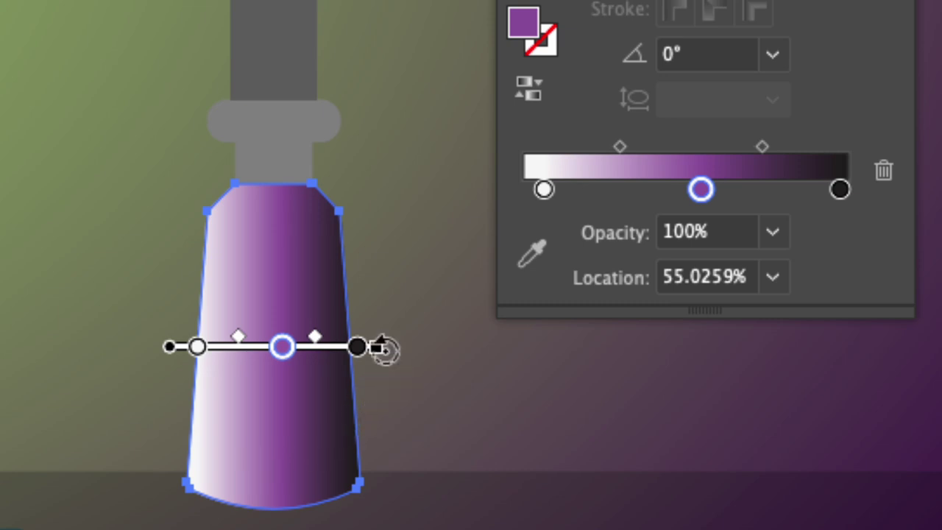
# Rotate the gradient on the base to about 28.2°, with the purple stop at about 68.1% and the white stop at 0%
pyautogui.moveTo(391, 353)
pyautogui.mouseDown()
pyautogui.moveTo(370, 258)
pyautogui.moveTo(368, 269)
pyautogui.mouseUp()
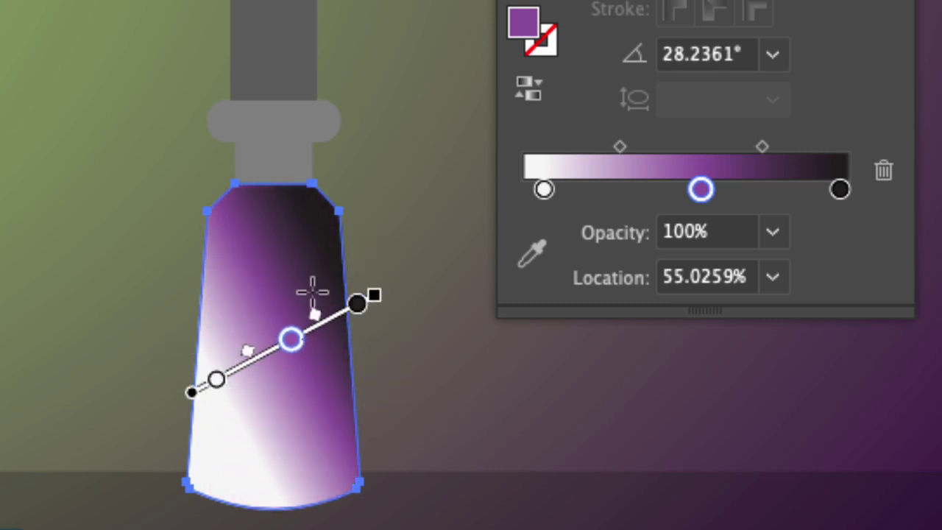
pyautogui.moveTo(303, 335); pyautogui.dragTo(312, 332)
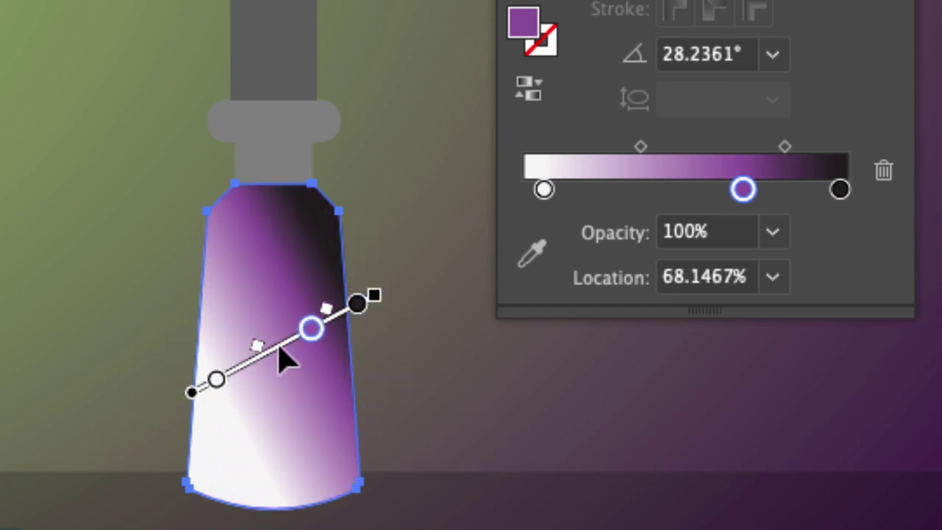
pyautogui.click(223, 376)
# Try removing the white stop and shifting the gradient's origin outside the base, and undo both changes
pyautogui.moveTo(226, 377)
pyautogui.mouseDown()
pyautogui.moveTo(199, 400)
pyautogui.moveTo(140, 420)
pyautogui.mouseUp()
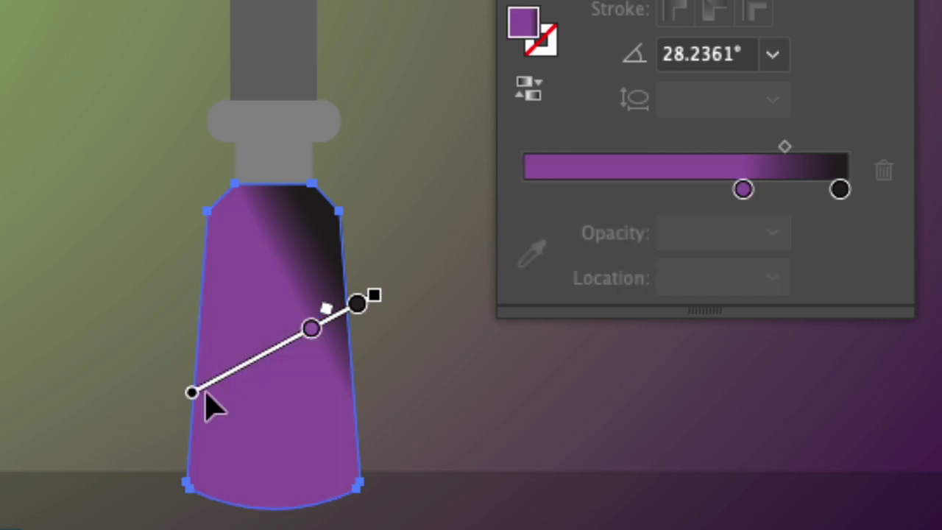
pyautogui.moveTo(191, 391); pyautogui.dragTo(142, 413)
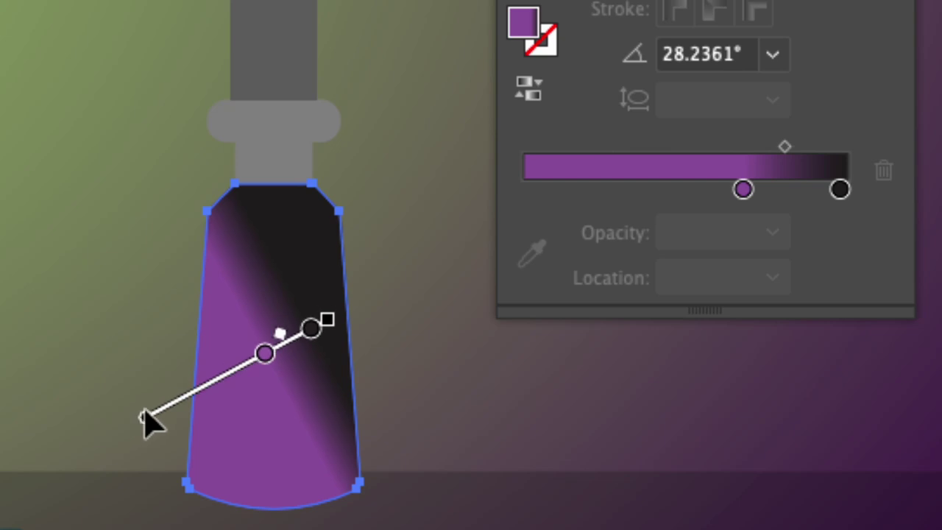
pyautogui.press('super+z')
pyautogui.press('super+z')
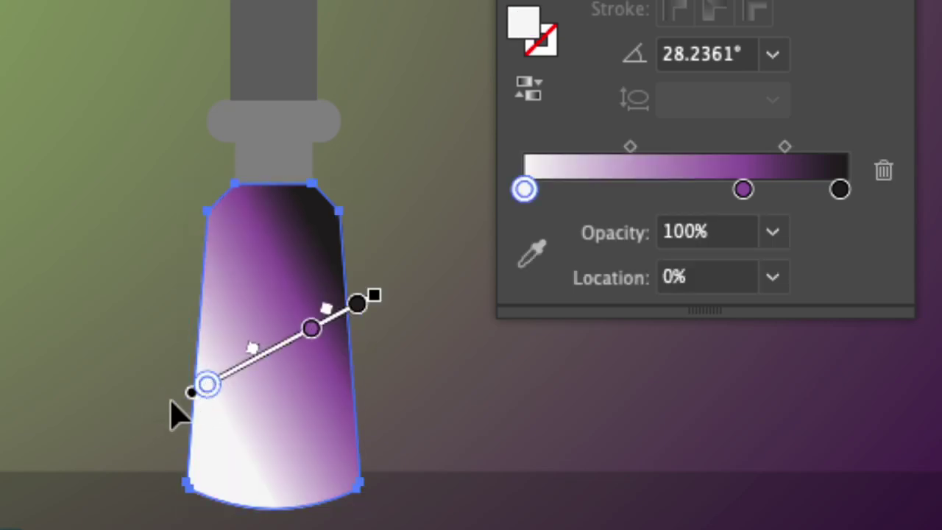
# Move the purple stop to about 56.6% and lengthen the gradient so both ends extend past the base's edges
pyautogui.moveTo(312, 343)
pyautogui.mouseDown()
pyautogui.moveTo(301, 357)
pyautogui.moveTo(292, 352)
pyautogui.mouseUp()
pyautogui.moveTo(188, 391)
pyautogui.mouseDown()
pyautogui.moveTo(157, 404)
pyautogui.moveTo(168, 403)
pyautogui.mouseUp()
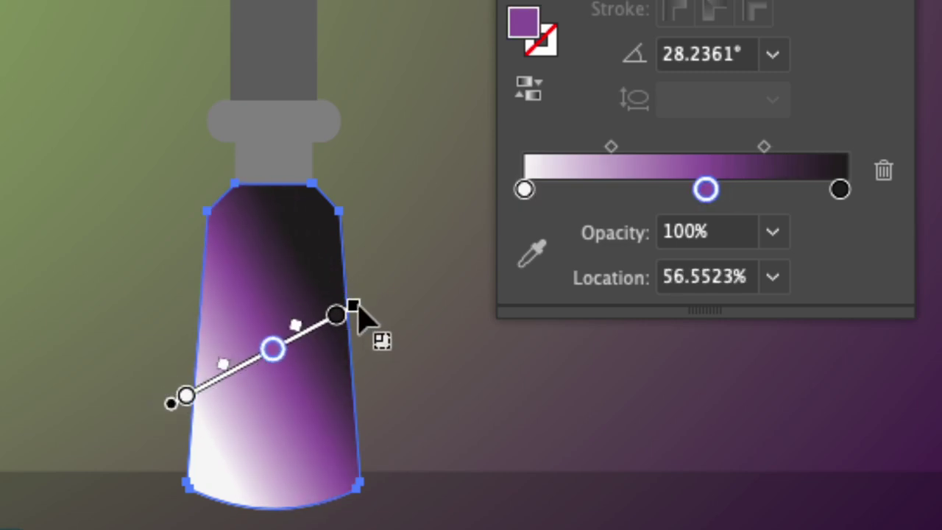
pyautogui.moveTo(358, 310); pyautogui.dragTo(419, 278)
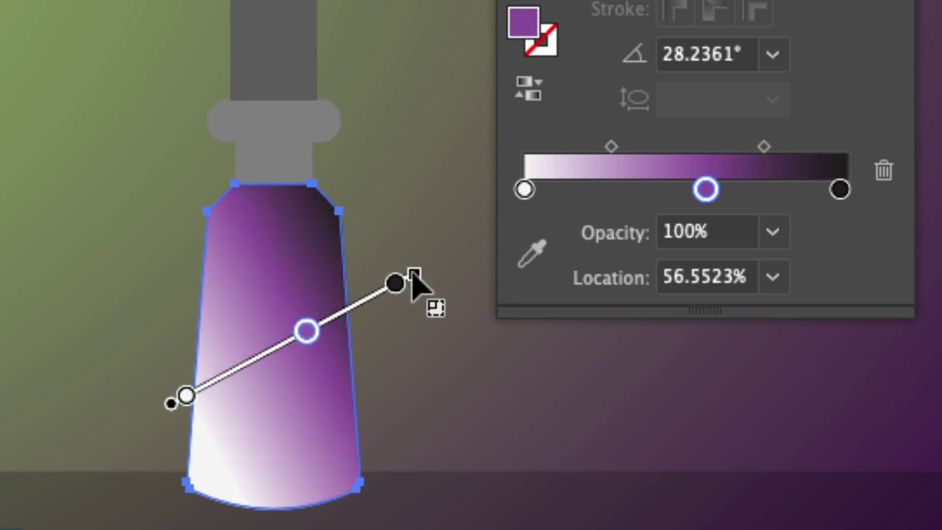
pyautogui.click(180, 400)
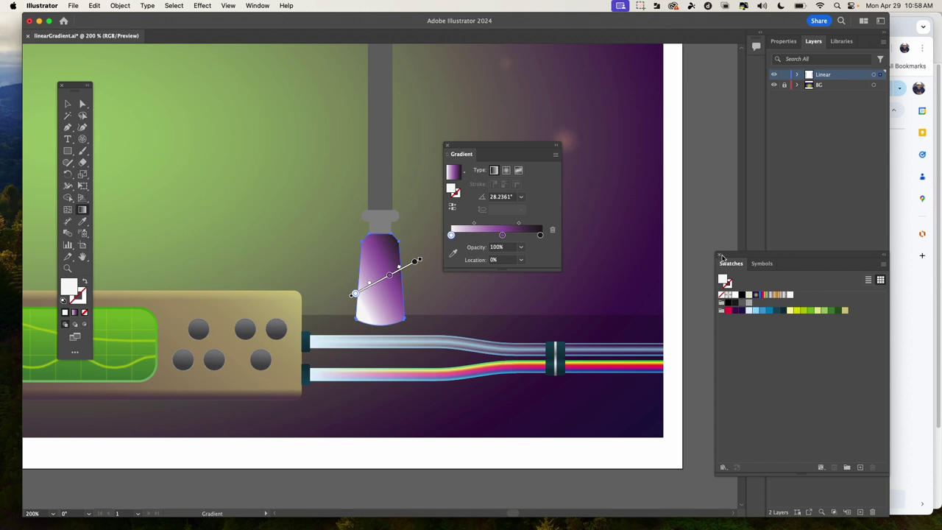
# Close and reopen the Swatches panel, and place it beside the Gradient panel
pyautogui.click(720, 256)
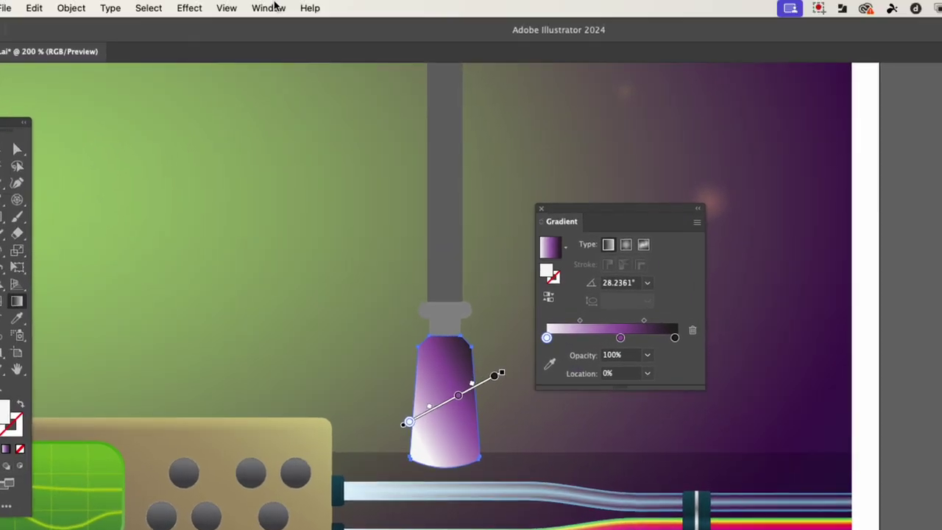
pyautogui.click(260, 10)
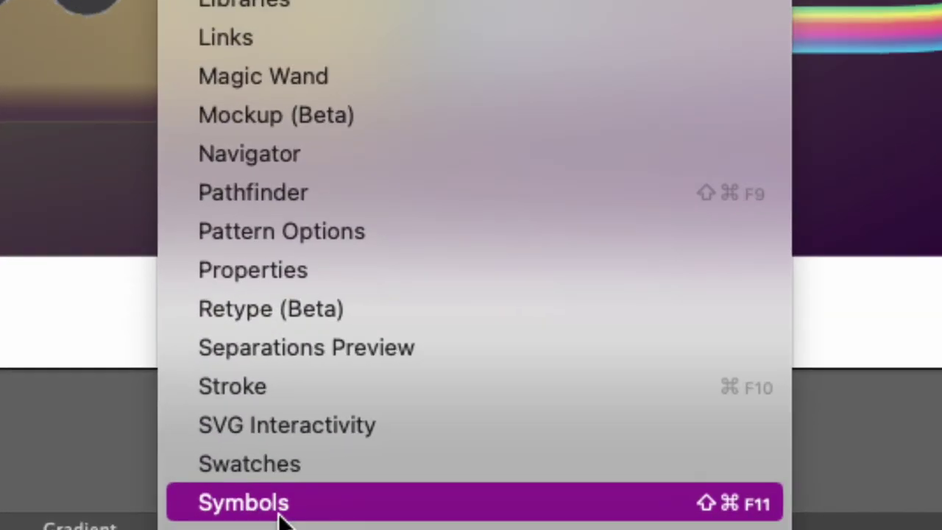
pyautogui.scroll(-5, 267, 481)
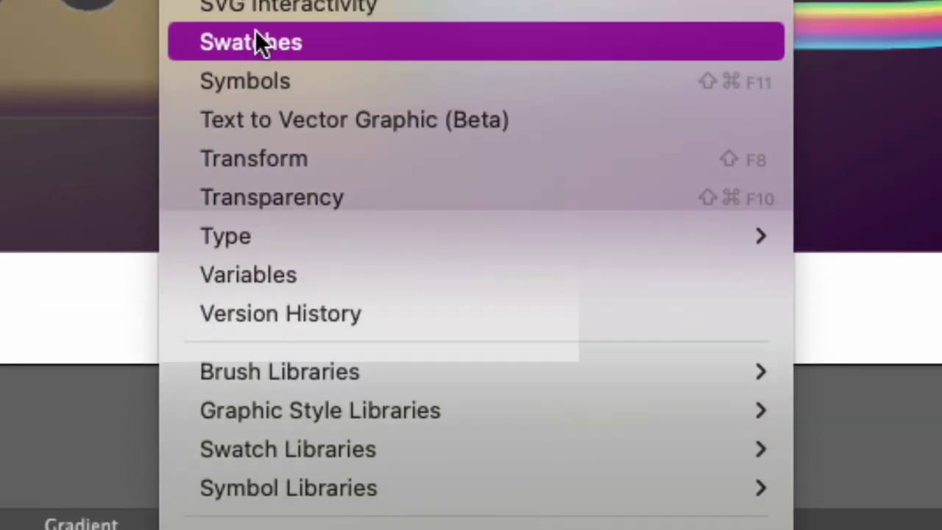
pyautogui.click(254, 29)
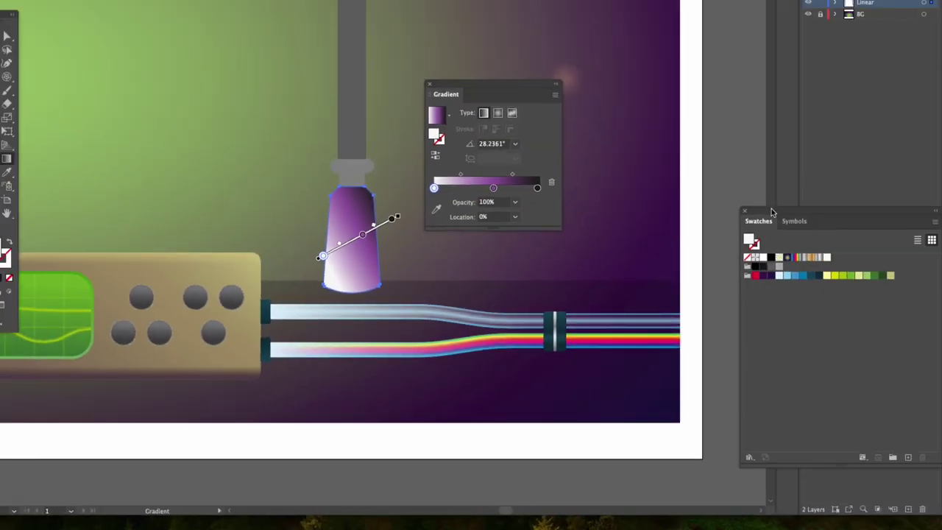
pyautogui.moveTo(772, 212); pyautogui.dragTo(634, 129)
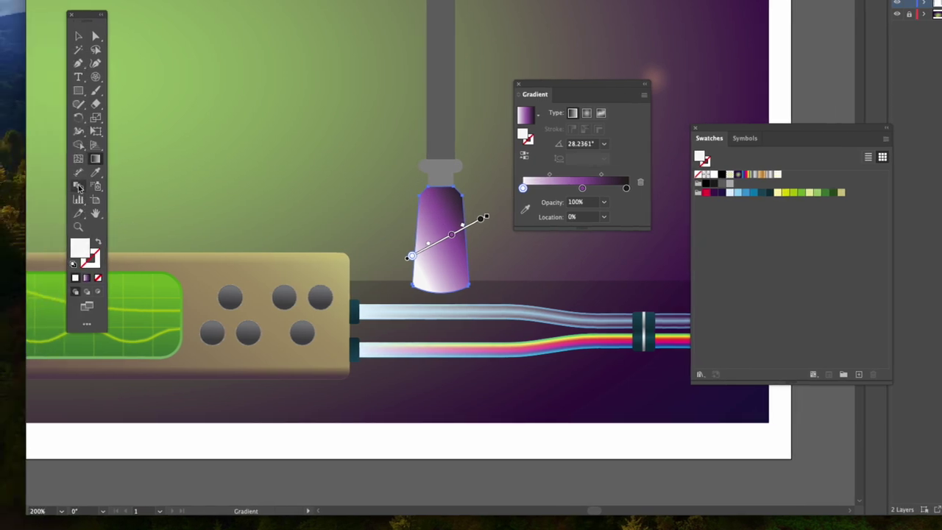
pyautogui.moveTo(173, 181); pyautogui.dragTo(698, 181)
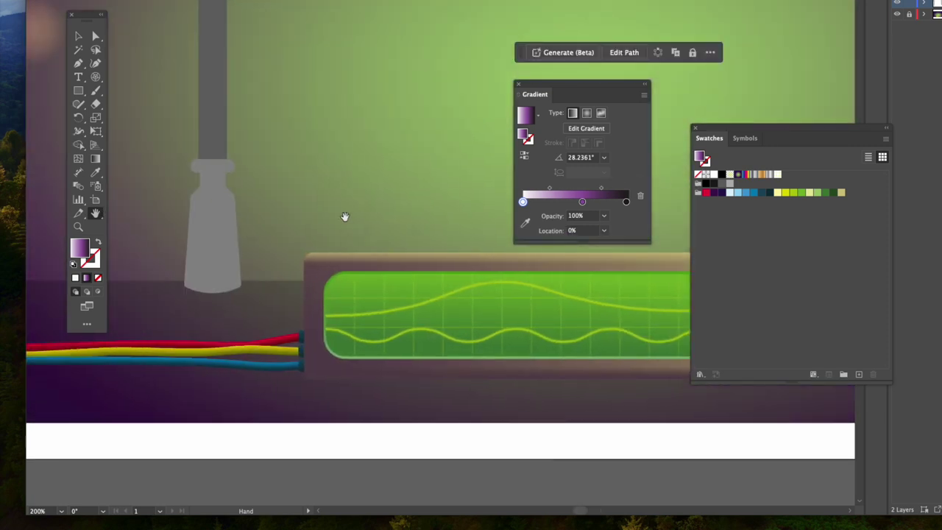
pyautogui.moveTo(390, 209); pyautogui.dragTo(154, 194)
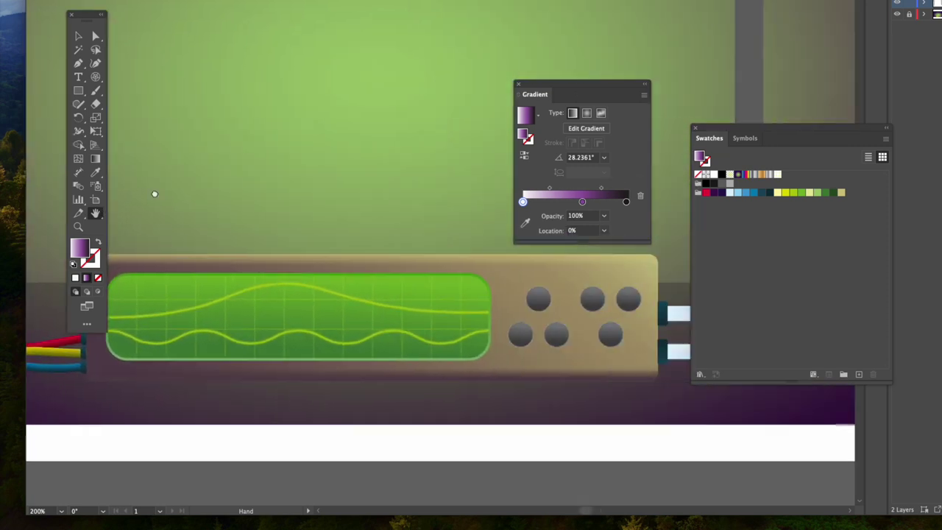
pyautogui.moveTo(313, 177); pyautogui.dragTo(206, 176)
pyautogui.moveTo(436, 178); pyautogui.dragTo(152, 178)
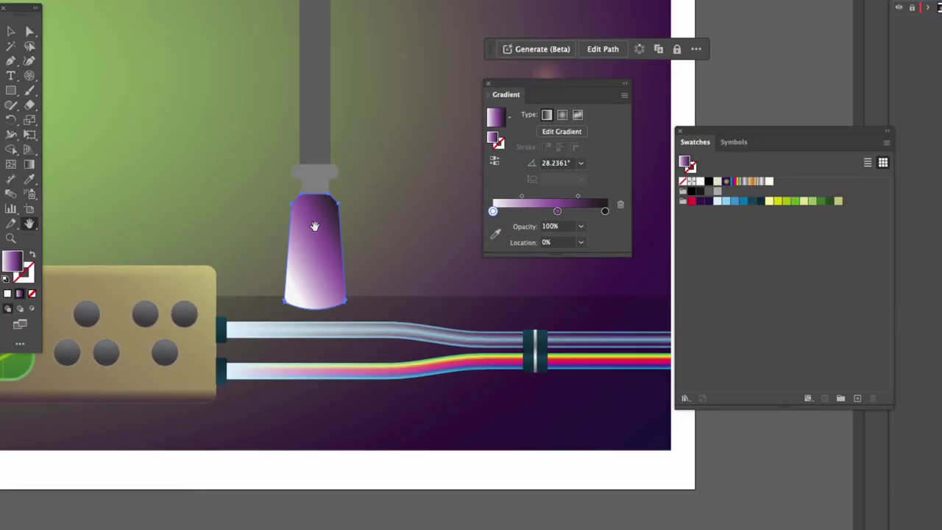
# Save the base's white-to-purple-to-black gradient as a new swatch named White_Purple
pyautogui.moveTo(748, 129); pyautogui.dragTo(671, 31)
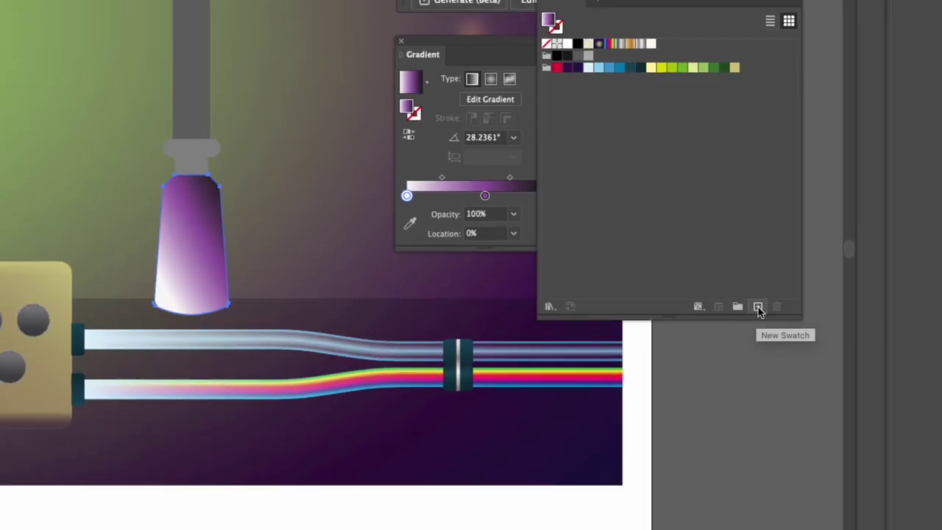
pyautogui.click(760, 308)
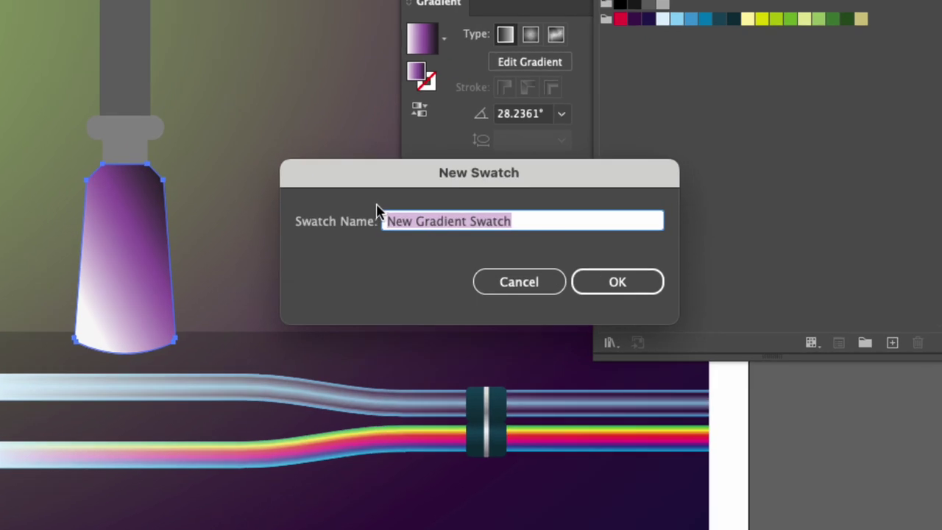
pyautogui.click(535, 219)
pyautogui.moveTo(557, 218); pyautogui.dragTo(361, 227)
pyautogui.write('White_F')
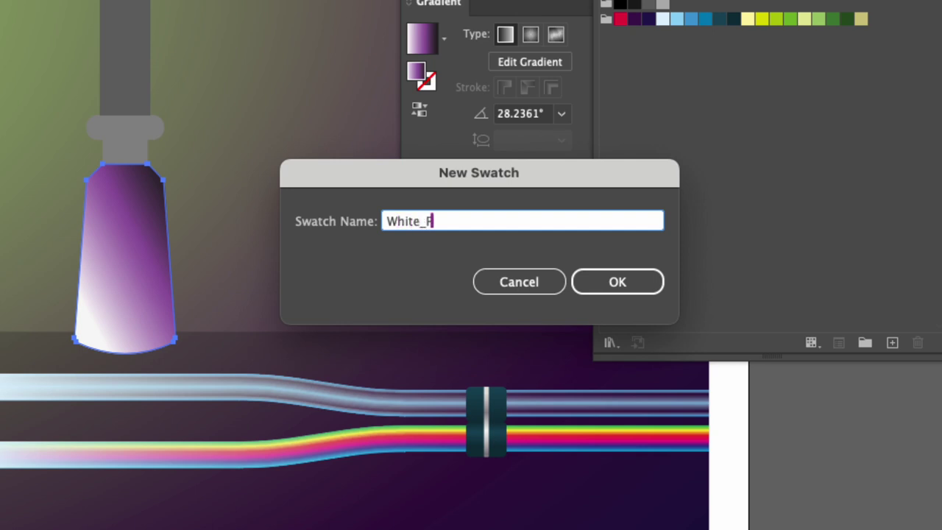
pyautogui.write('urple')
pyautogui.click(604, 280)
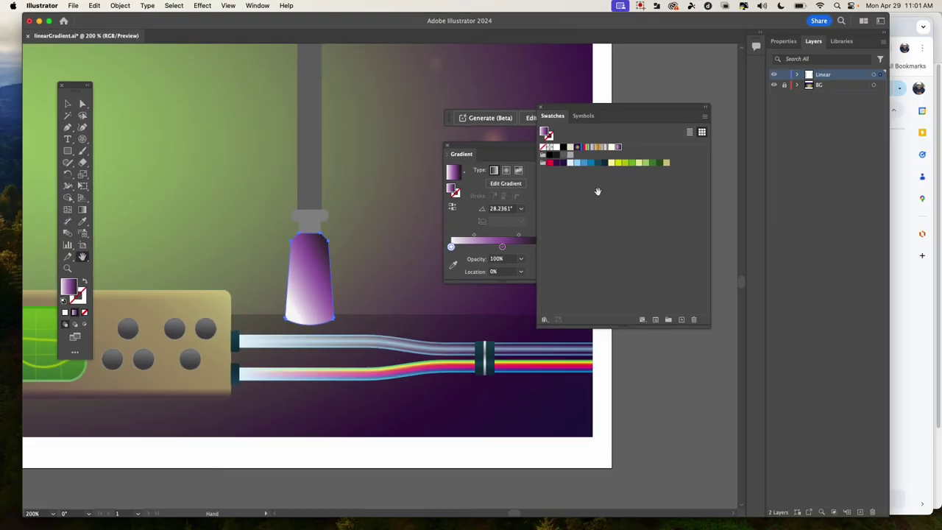
# Select the grey base of the pole beside the red, yellow and blue cables and fill it with the White_Purple swatch
pyautogui.moveTo(208, 213); pyautogui.dragTo(611, 178)
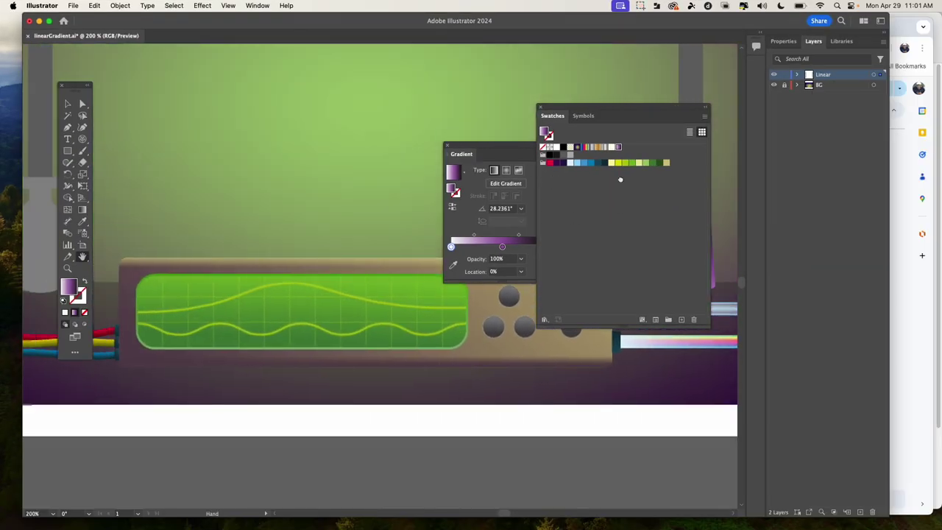
pyautogui.moveTo(127, 179); pyautogui.dragTo(290, 150)
pyautogui.click(83, 106)
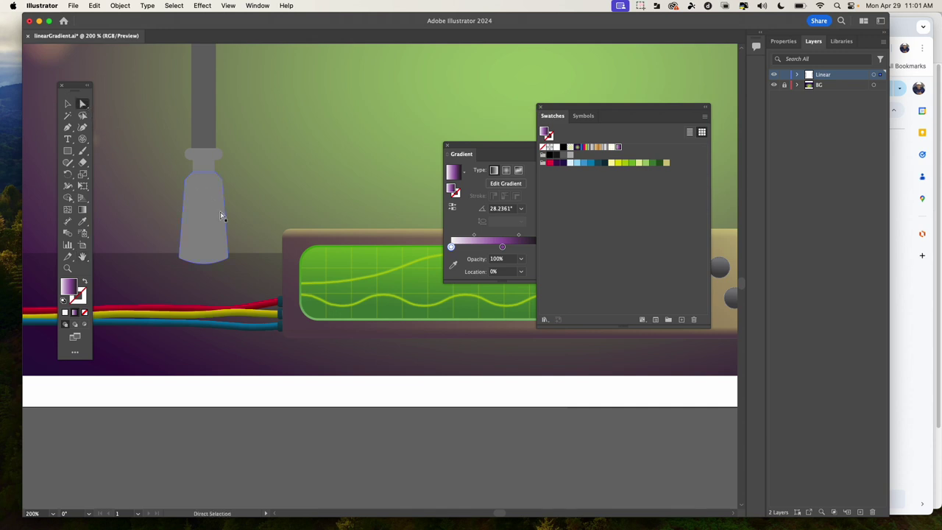
pyautogui.click(67, 104)
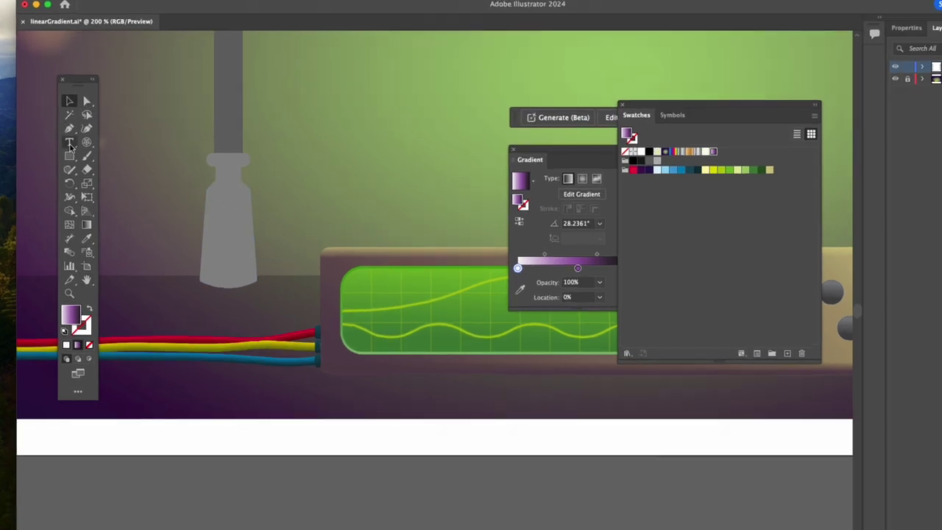
pyautogui.click(215, 236)
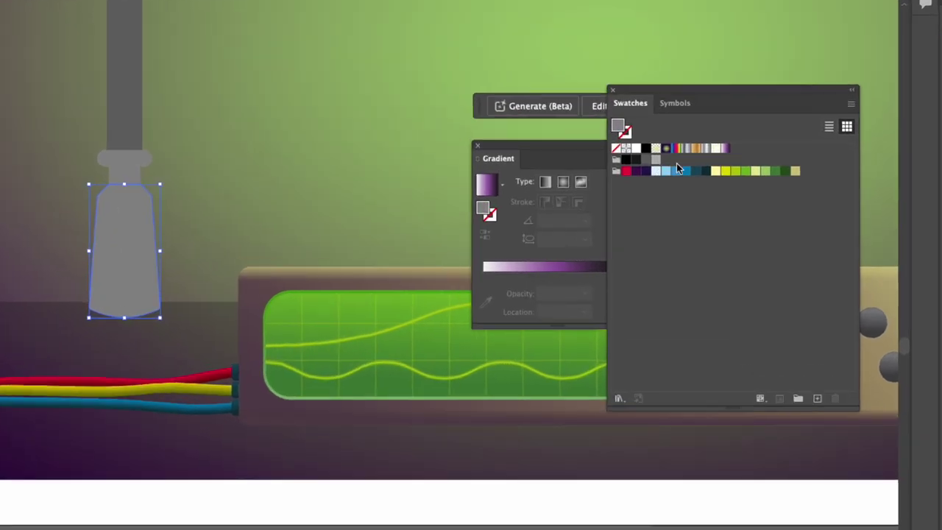
pyautogui.click(728, 150)
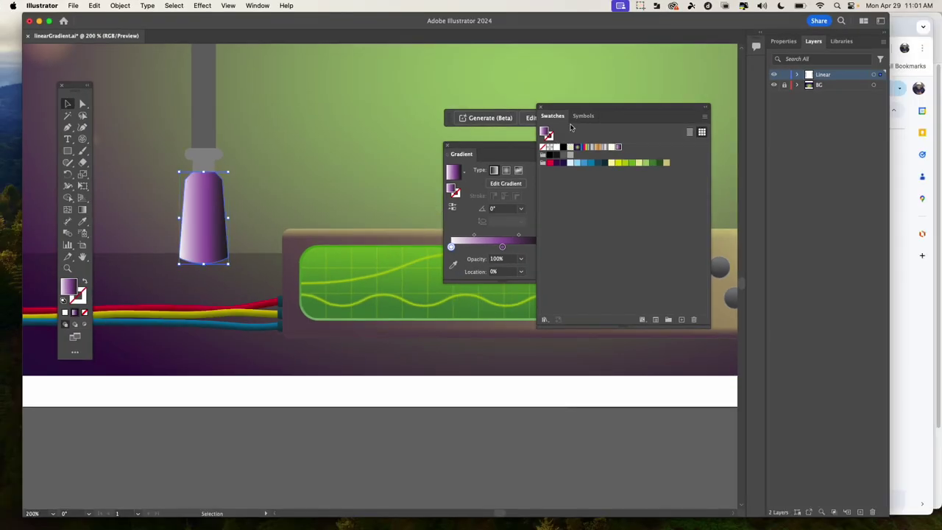
# Move the Swatches panel, the Gradient panel and the contextual task bar clear of the artwork
pyautogui.moveTo(587, 115); pyautogui.dragTo(758, 329)
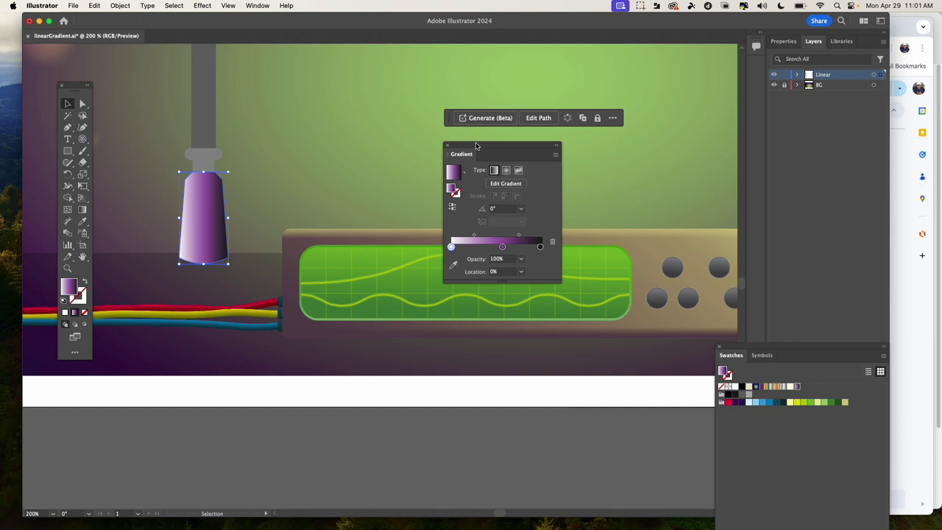
pyautogui.moveTo(480, 153); pyautogui.dragTo(751, 356)
pyautogui.moveTo(451, 118); pyautogui.dragTo(457, 393)
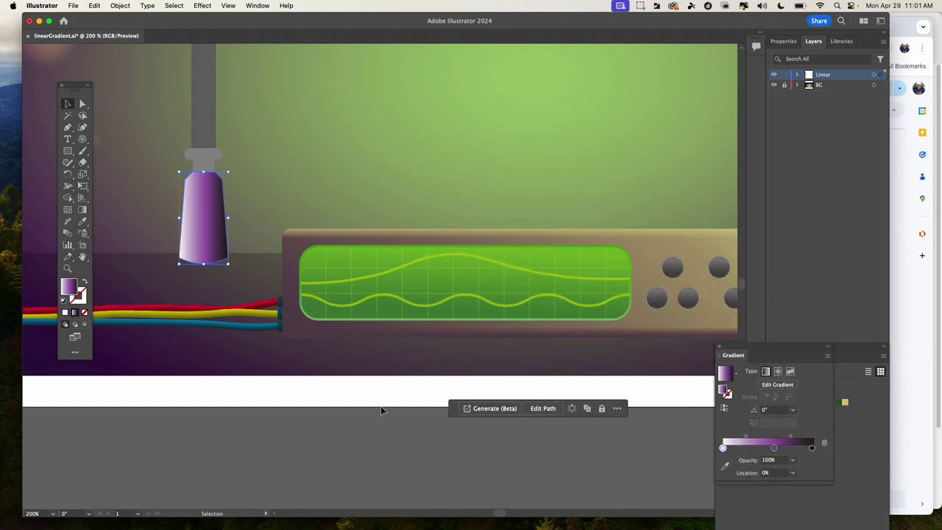
# Return the base beside the red, yellow and blue cables to a solid grey fill
pyautogui.click(67, 268)
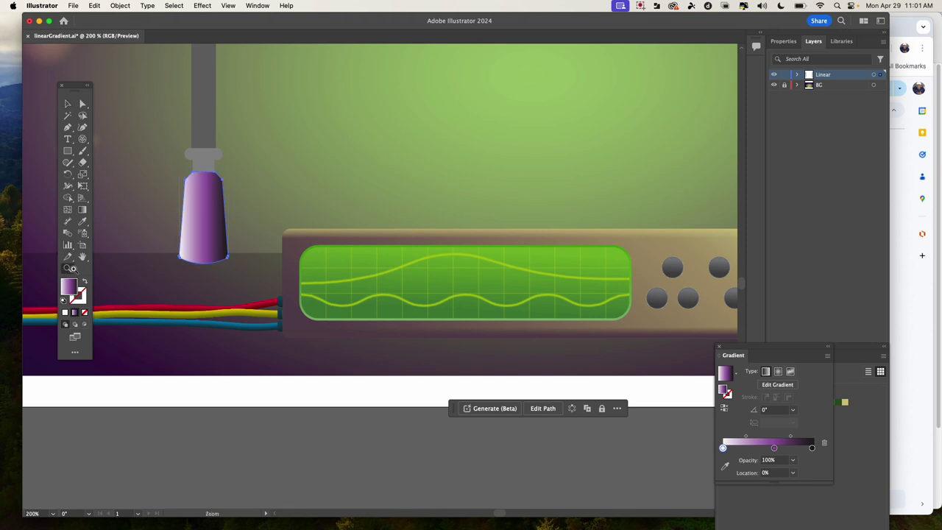
pyautogui.keyDown('alt'); pyautogui.click(183, 271); pyautogui.keyUp('alt')
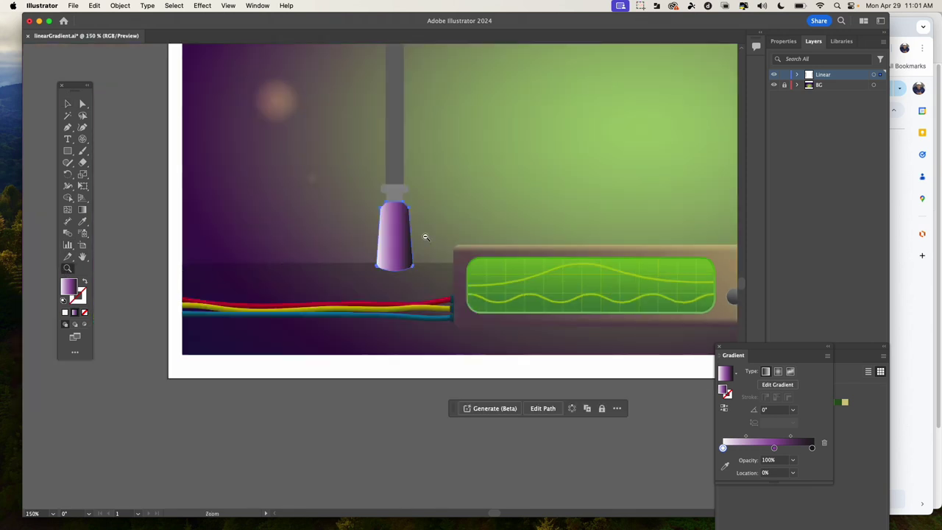
pyautogui.click(83, 257)
pyautogui.moveTo(422, 155); pyautogui.dragTo(269, 233)
pyautogui.moveTo(413, 214); pyautogui.dragTo(501, 214)
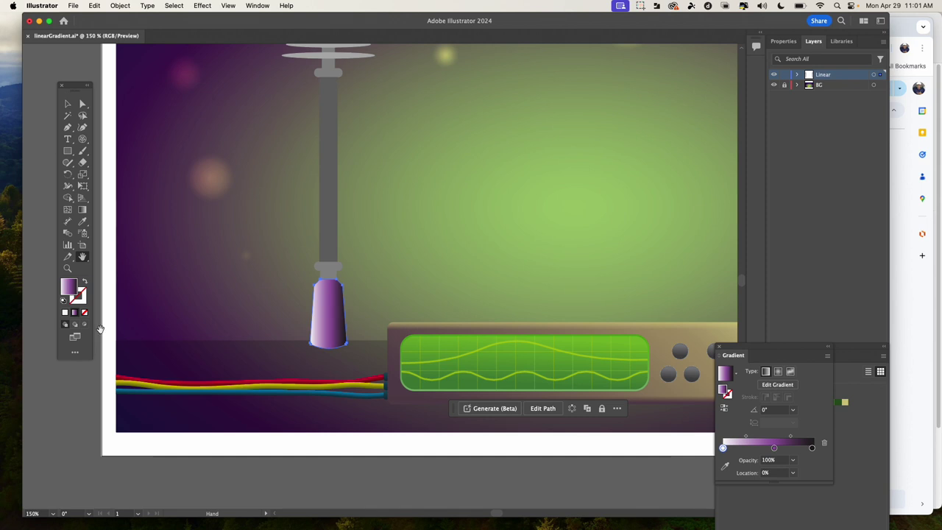
pyautogui.press(',')
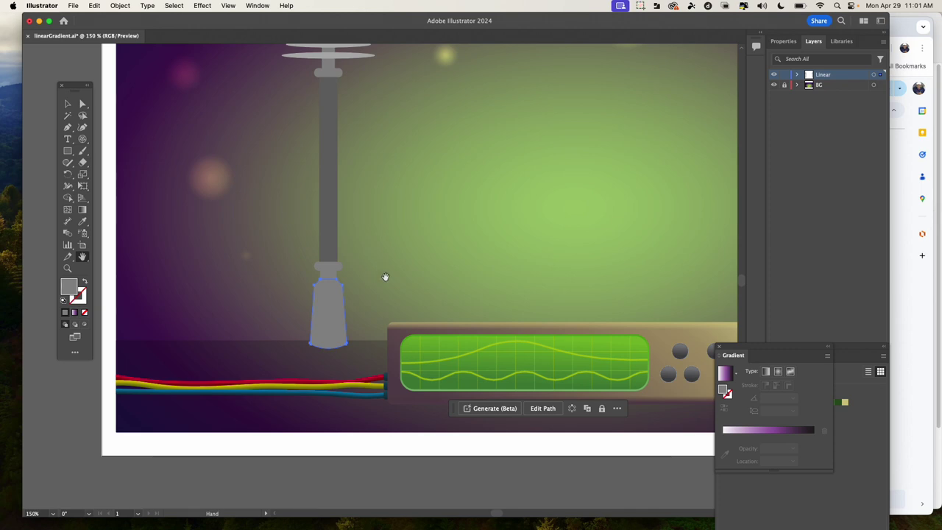
pyautogui.moveTo(505, 244); pyautogui.dragTo(389, 208)
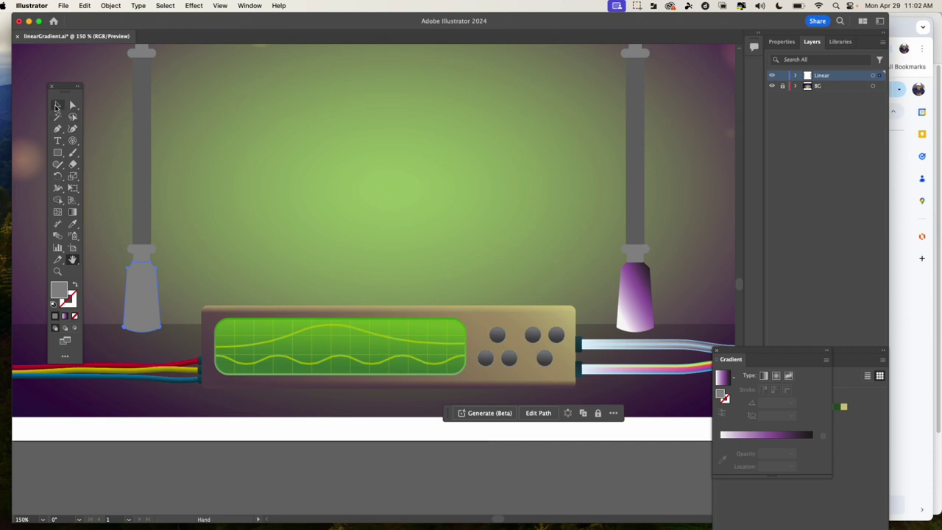
# Select the purple base above the white cables, bring the Gradient and Swatches panels beside it, and open and cancel a new swatch
pyautogui.click(57, 107)
pyautogui.click(647, 306)
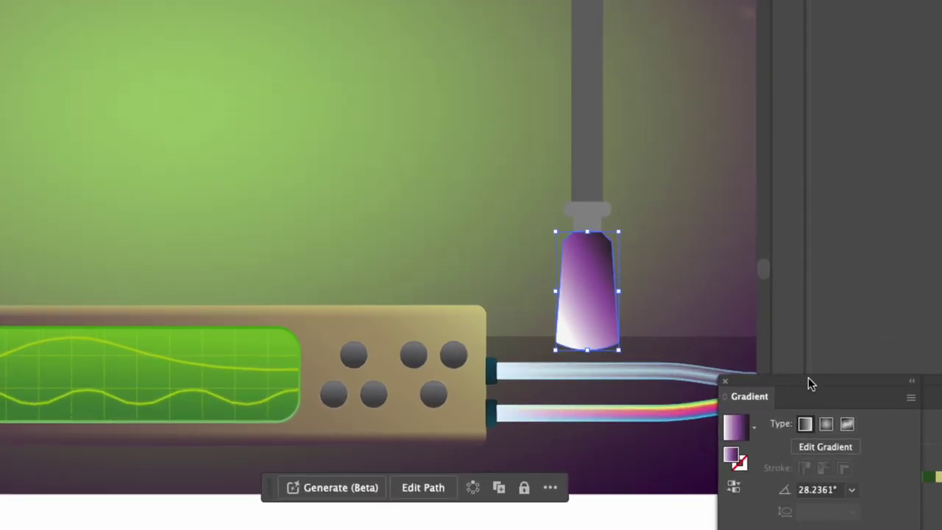
pyautogui.moveTo(808, 383); pyautogui.dragTo(802, 109)
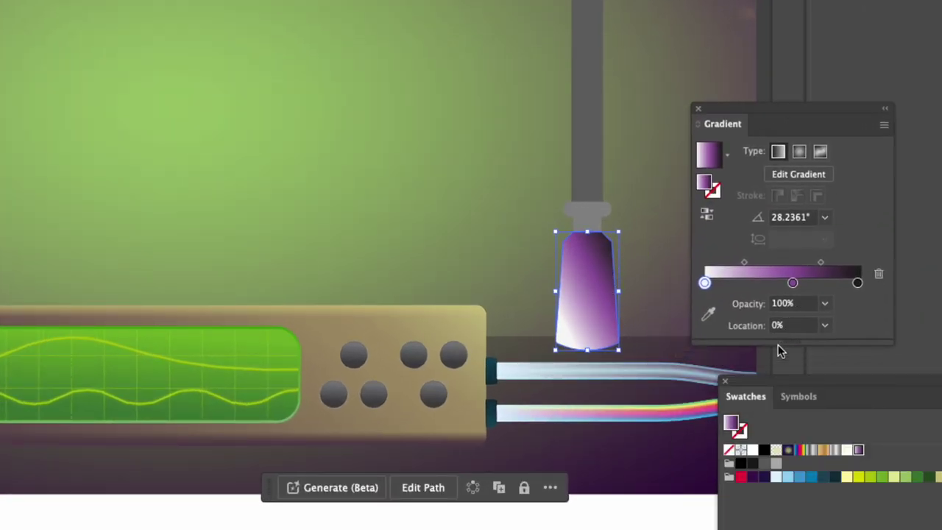
pyautogui.moveTo(782, 385); pyautogui.dragTo(615, 48)
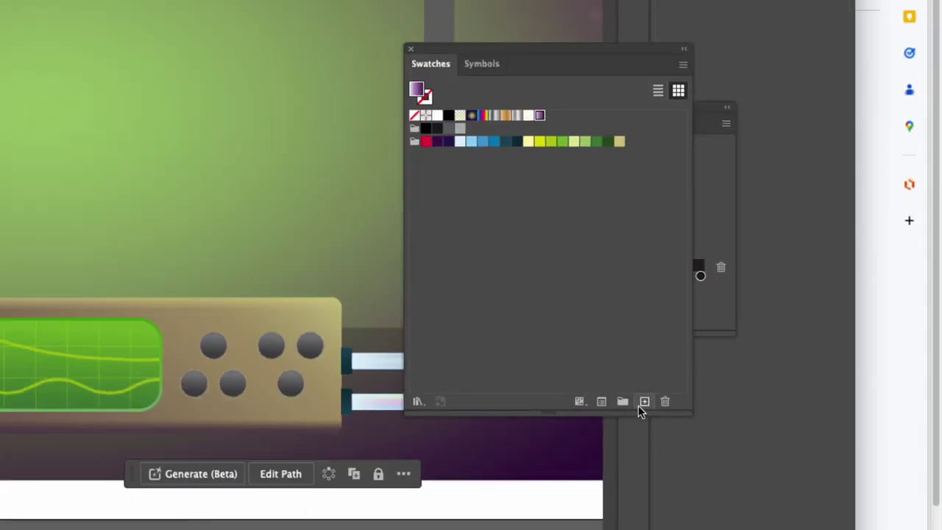
pyautogui.click(645, 401)
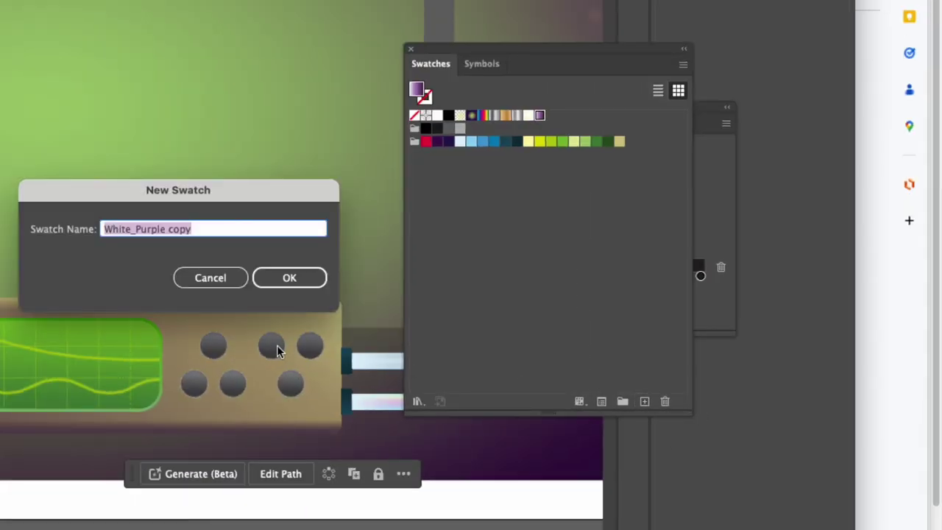
pyautogui.click(196, 277)
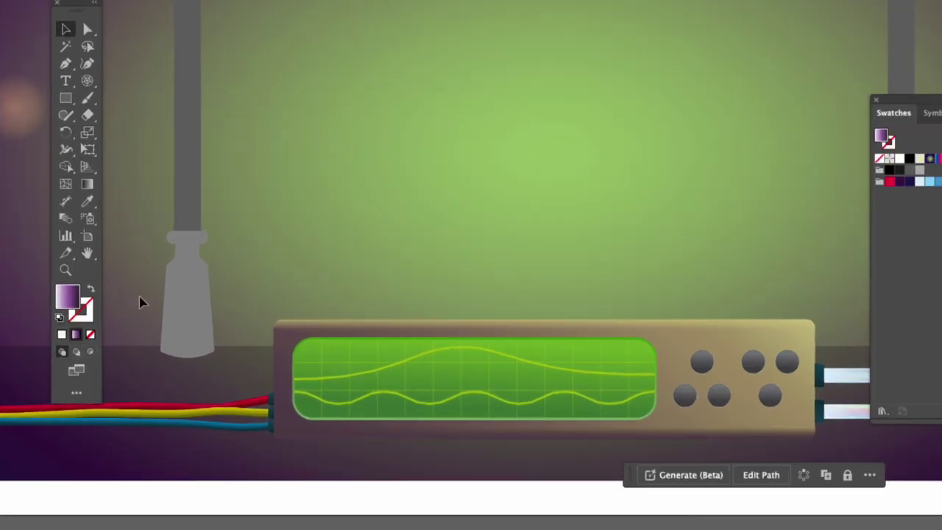
# Select the grey base near the red, yellow and blue cables and apply the White_Purple swatch as its fill
pyautogui.click(181, 310)
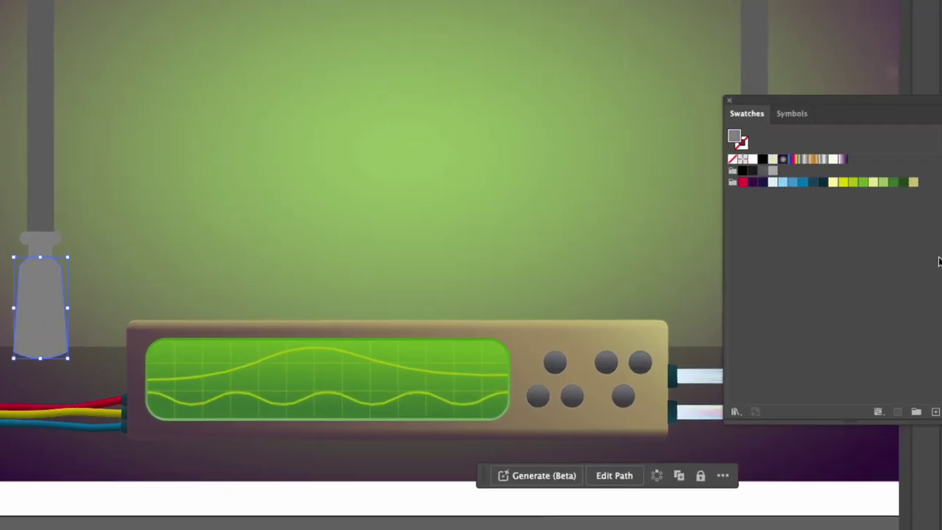
pyautogui.click(843, 159)
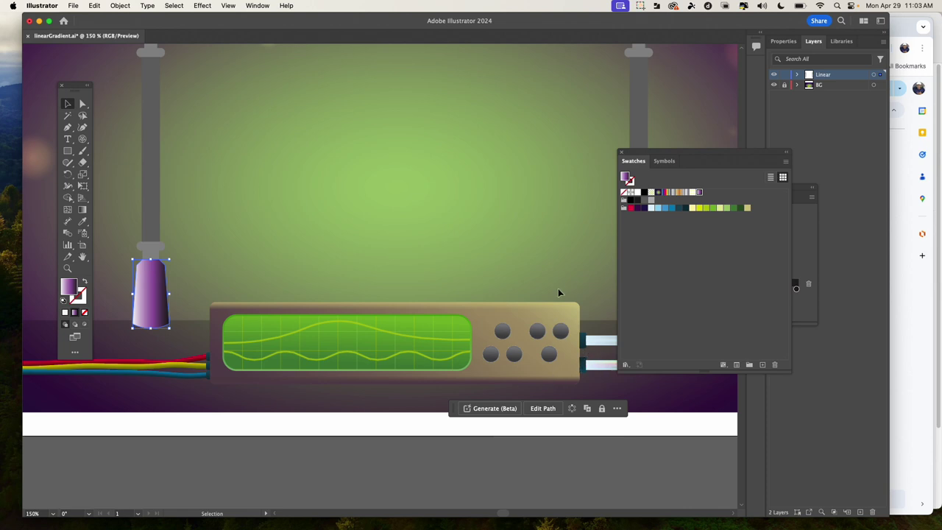
# Show the whole artboard clear of the Swatches panel and capture a screenshot of it
pyautogui.click(67, 268)
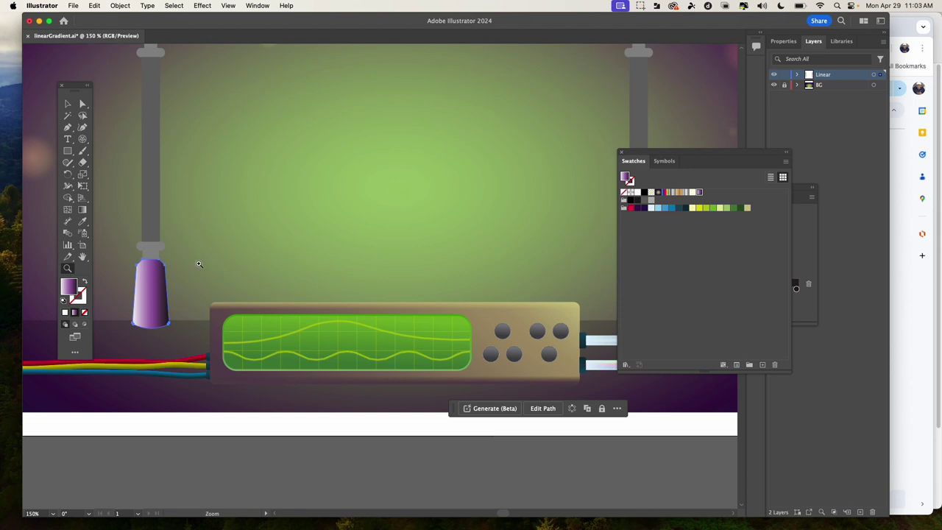
pyautogui.press('super+minus')
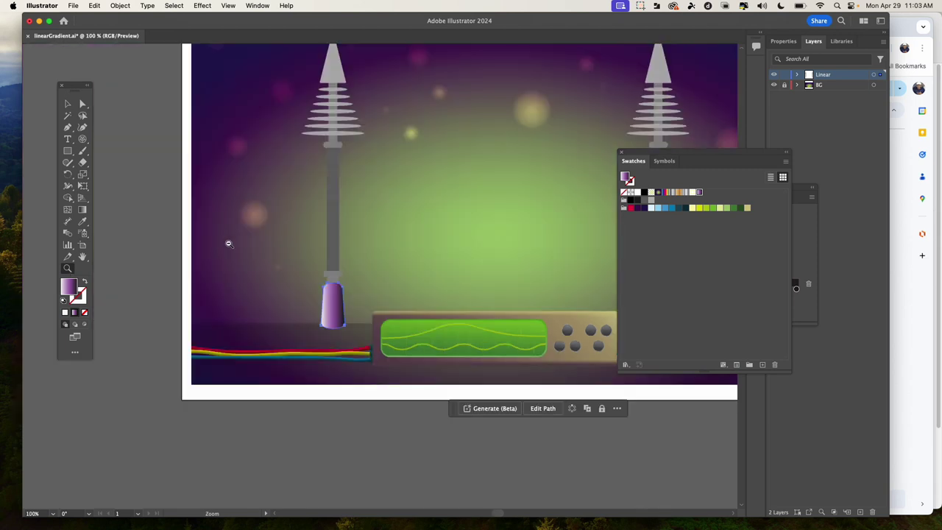
pyautogui.press('super+minus')
pyautogui.moveTo(684, 170); pyautogui.dragTo(782, 166)
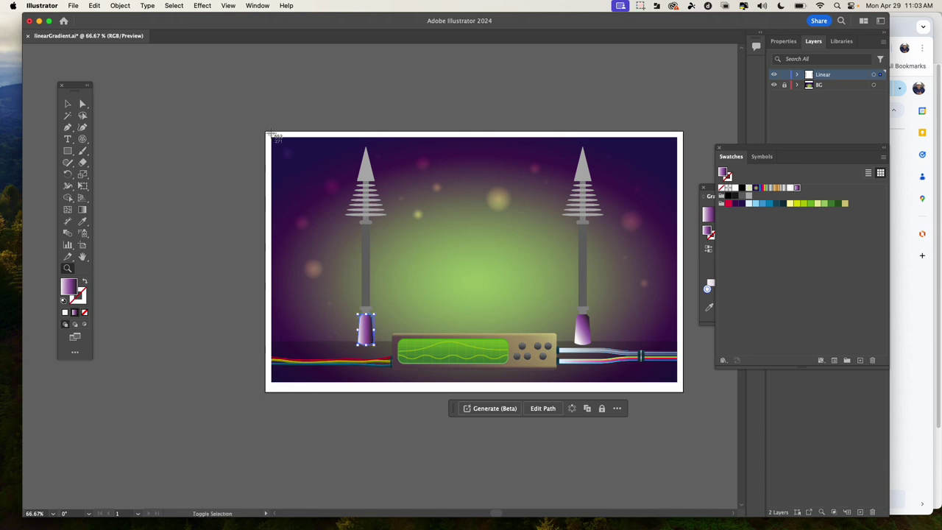
pyautogui.moveTo(270, 134); pyautogui.dragTo(436, 246)
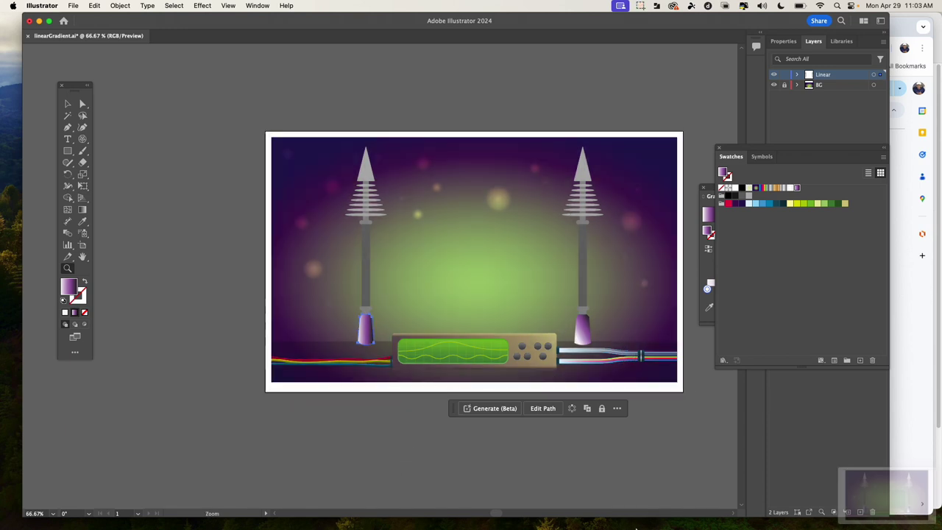
# Switch to the Gradients presentation in Chrome and insert the artboard screenshot on slide 2
pyautogui.press('super+Tab')
pyautogui.press('super+Tab')
pyautogui.press('super+Tab')
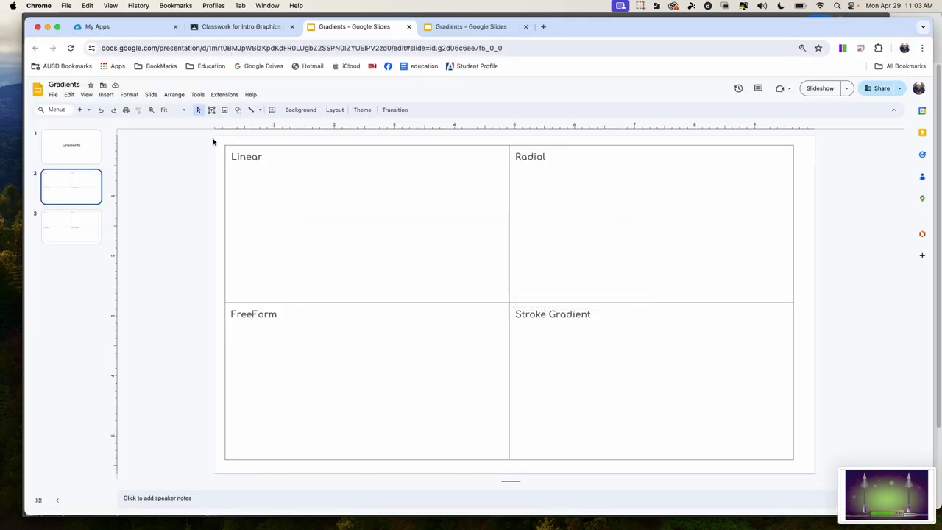
pyautogui.moveTo(887, 495); pyautogui.dragTo(366, 231)
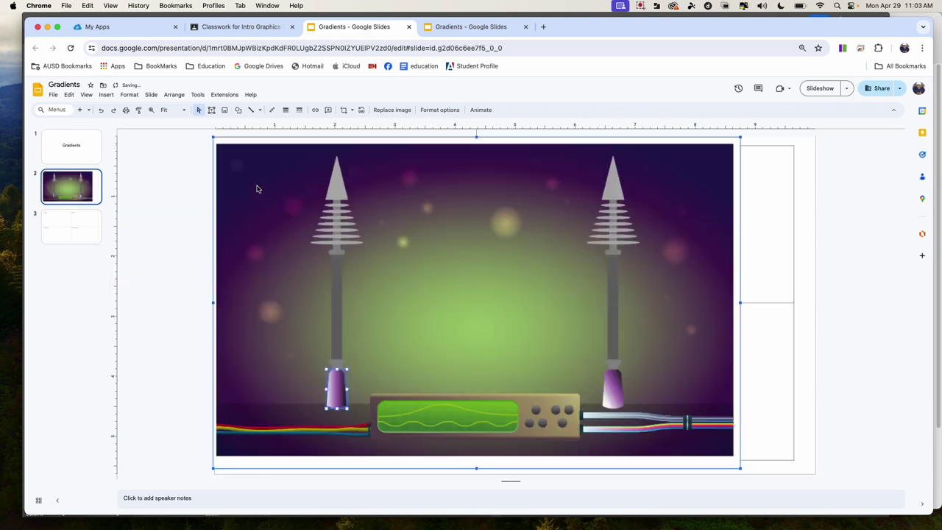
# Shrink the screenshot and position it inside the Linear cell of the slide's table
pyautogui.moveTo(212, 138); pyautogui.dragTo(454, 289)
pyautogui.moveTo(568, 345); pyautogui.dragTo(357, 206)
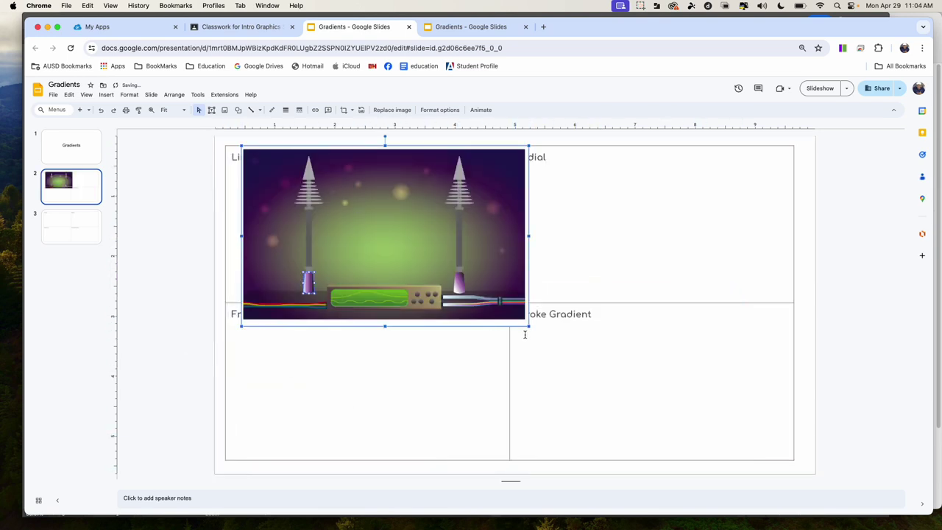
pyautogui.moveTo(530, 328); pyautogui.dragTo(478, 293)
pyautogui.moveTo(419, 254); pyautogui.dragTo(437, 263)
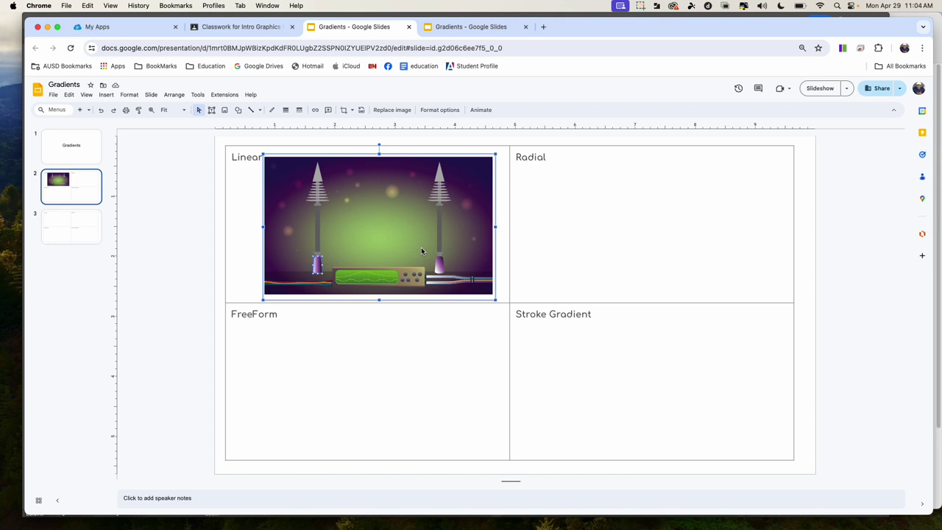
# Switch to Finder, open radialGradient.ai from the Gradient folder in Illustrator, and centre its artboard in the window
pyautogui.press('super+Tab')
pyautogui.press('super+Tab')
pyautogui.press('super+Tab')
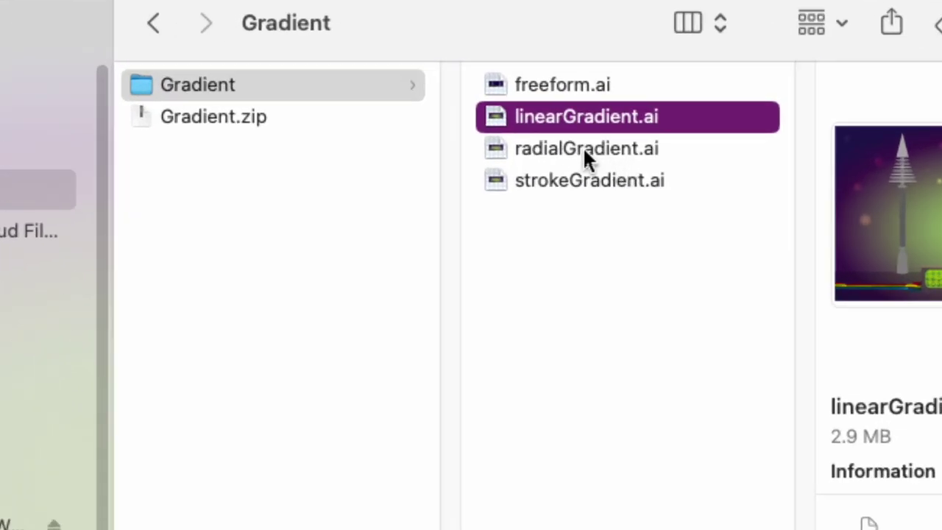
pyautogui.click(583, 148)
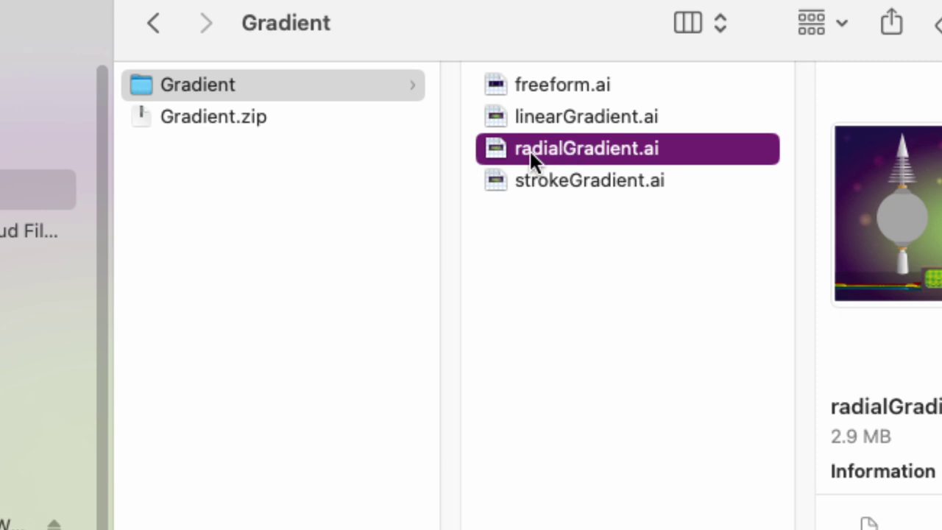
pyautogui.press('Return')
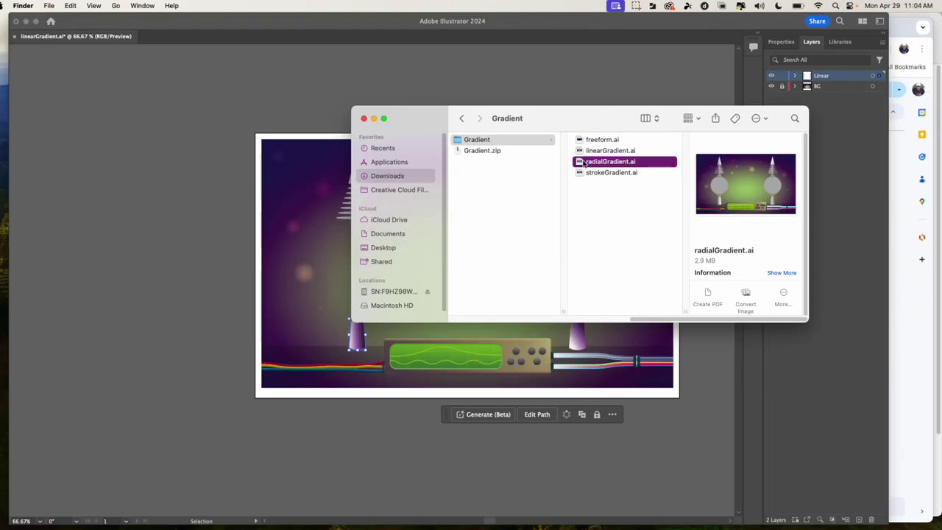
pyautogui.doubleClick(585, 162)
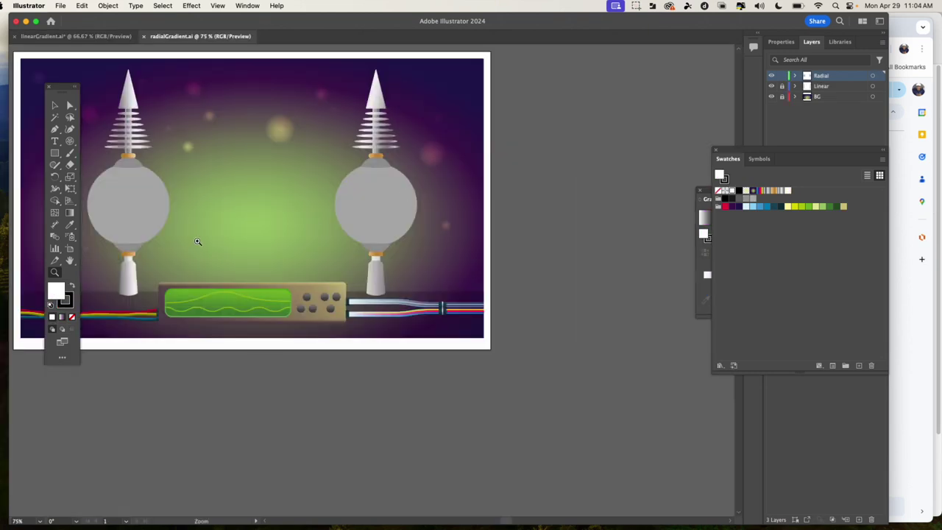
pyautogui.click(71, 260)
pyautogui.moveTo(200, 196); pyautogui.dragTo(334, 232)
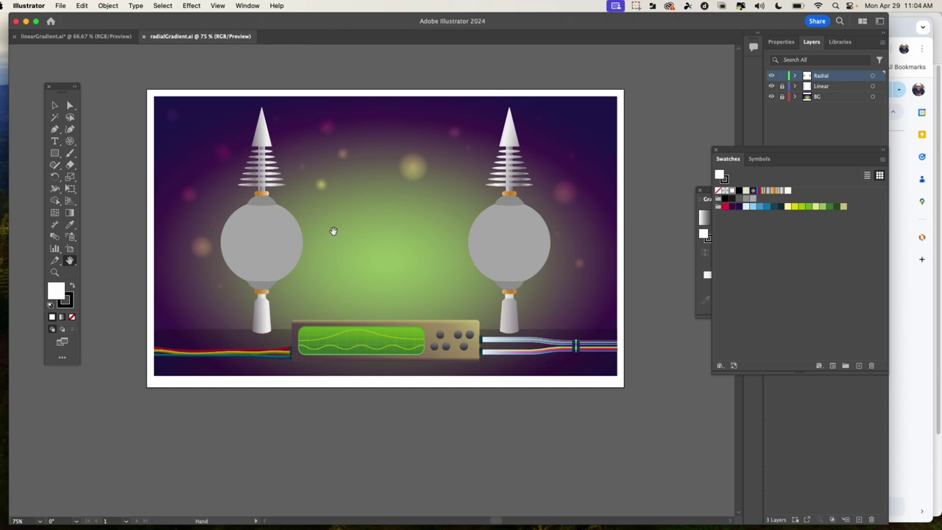
pyautogui.click(636, 6)
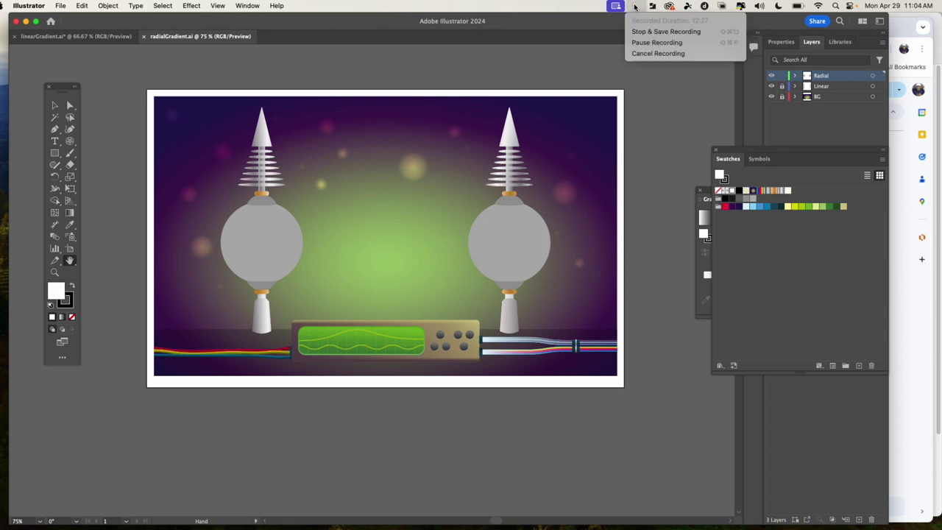
pyautogui.click(656, 43)
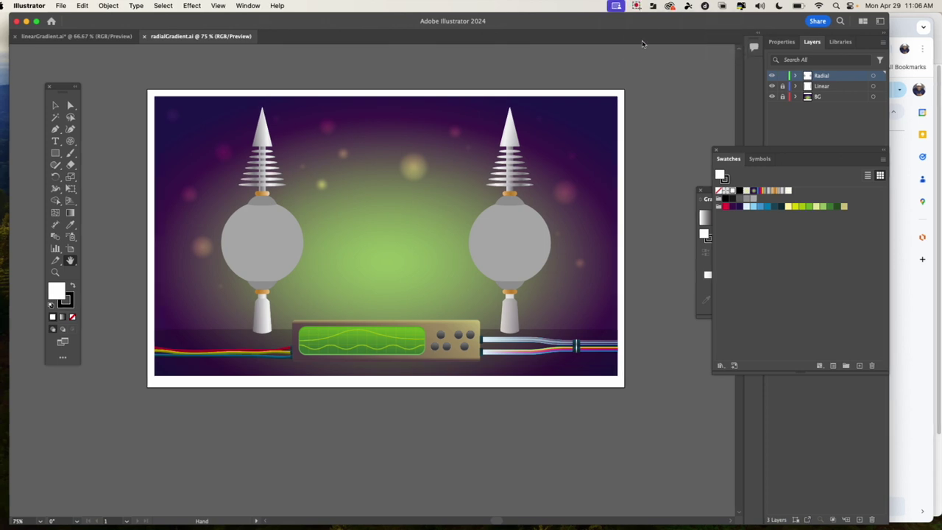
# Select the grey sphere on the pole above the white cables and fill it with a radial gradient, keeping the Gradient panel beside it
pyautogui.click(58, 107)
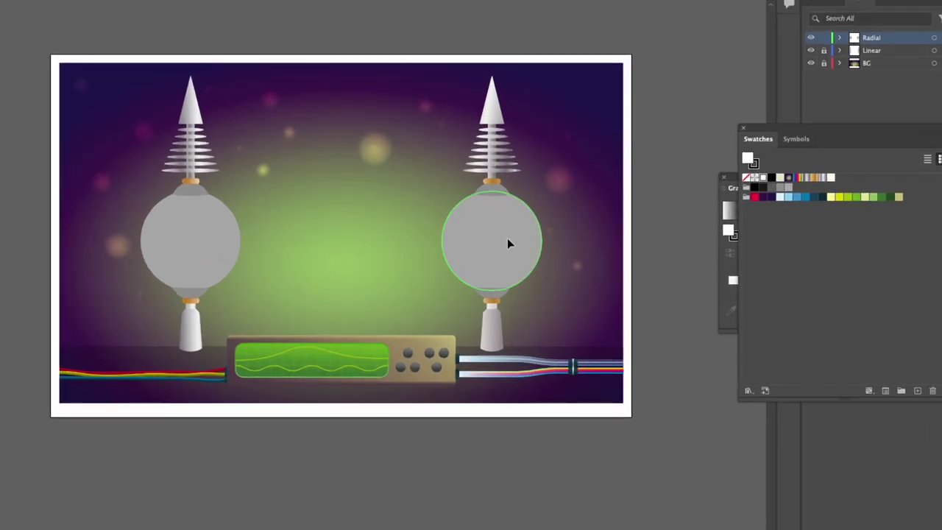
pyautogui.click(521, 244)
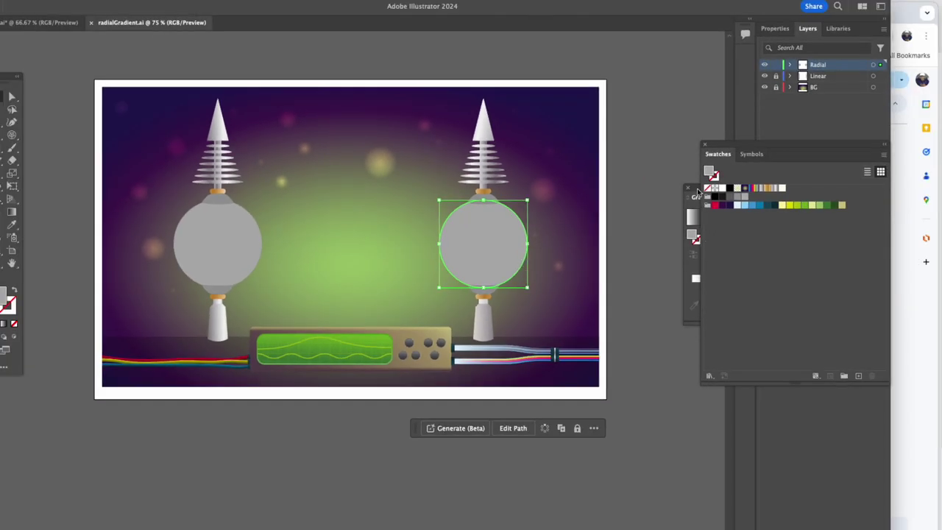
pyautogui.click(698, 192)
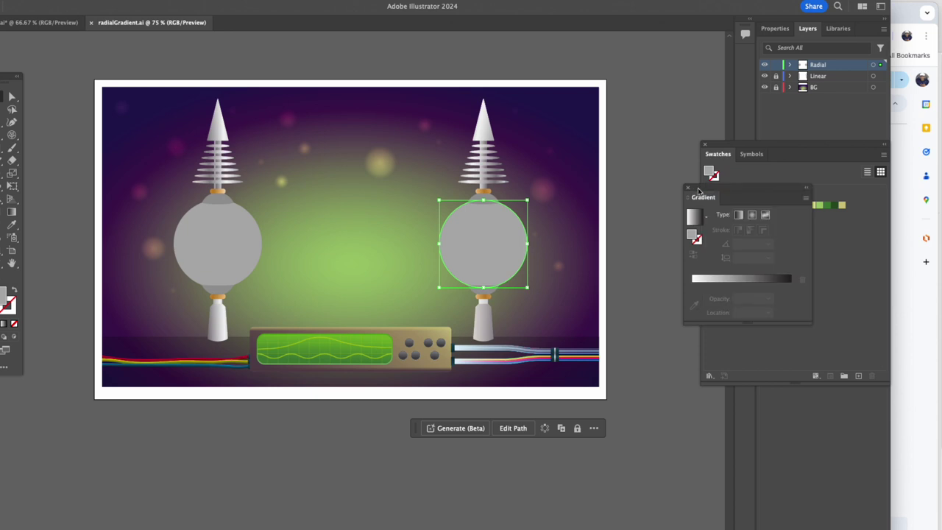
pyautogui.moveTo(698, 192); pyautogui.dragTo(620, 95)
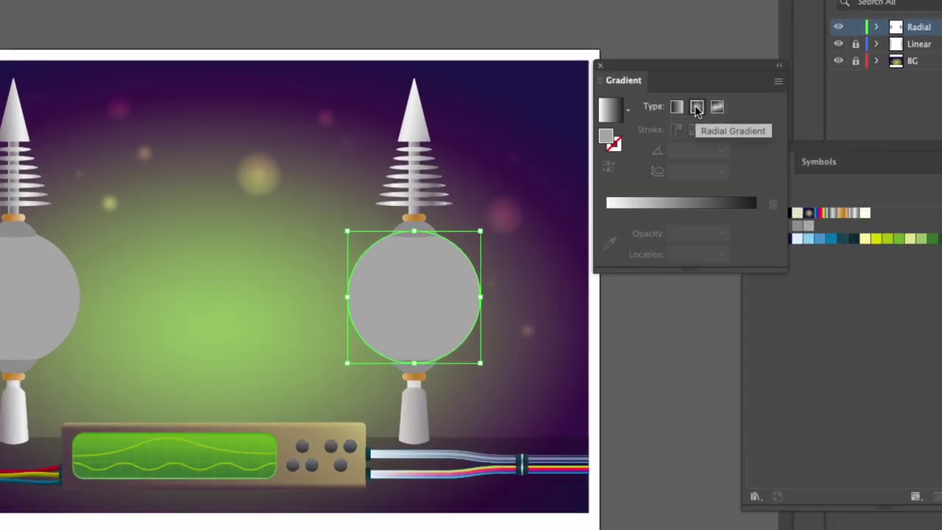
pyautogui.click(697, 108)
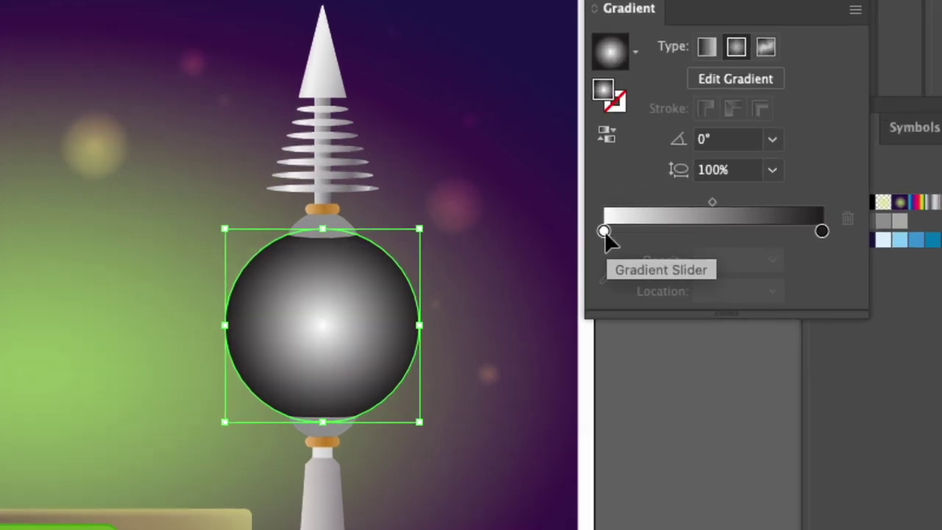
# Recolour the white centre stop of the selected sphere's radial gradient to blue 3C66B0
pyautogui.doubleClick(604, 231)
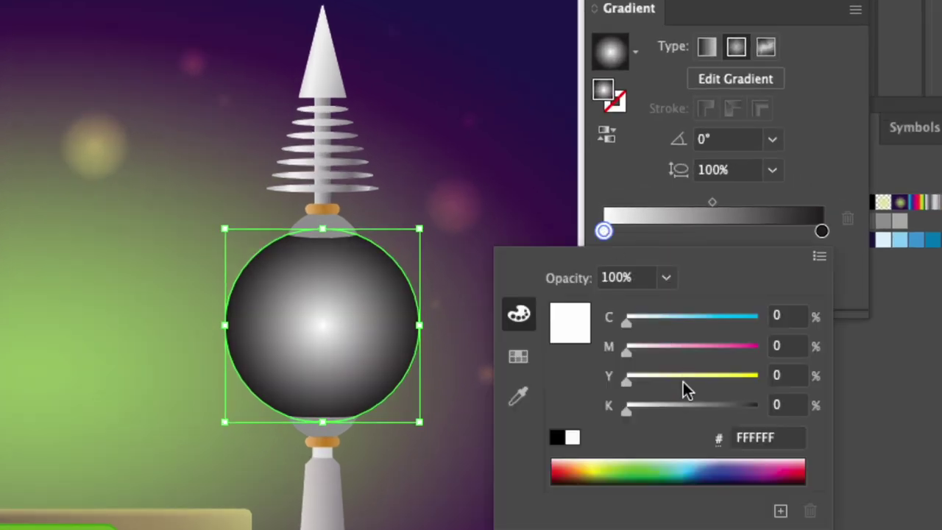
pyautogui.click(694, 464)
pyautogui.click(760, 461)
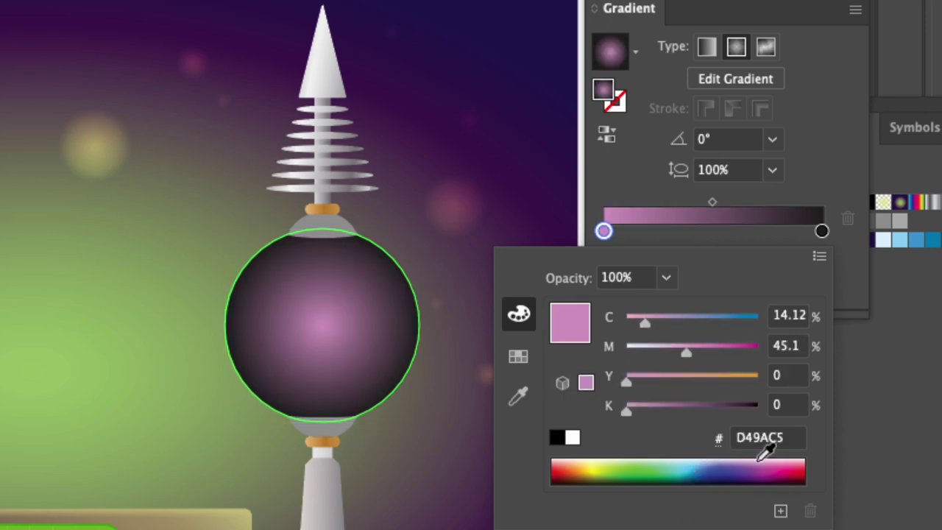
pyautogui.click(705, 460)
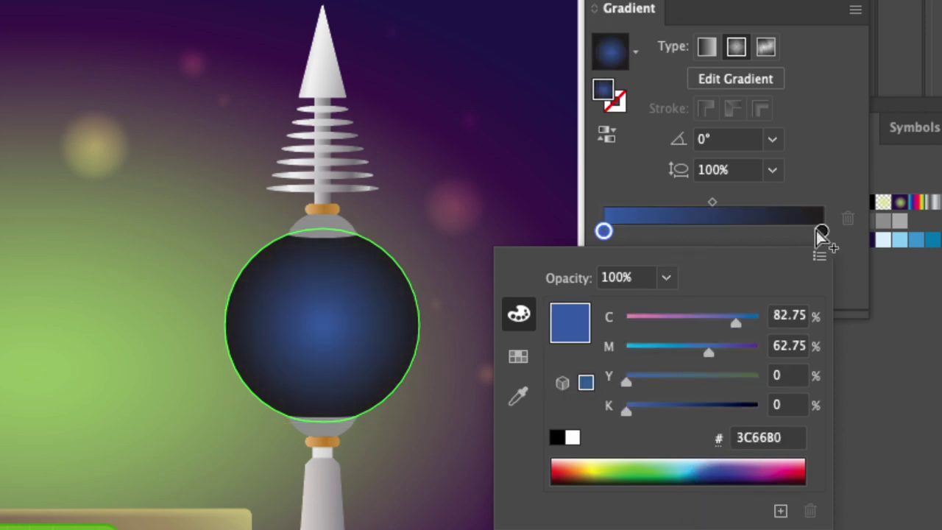
pyautogui.press('Escape')
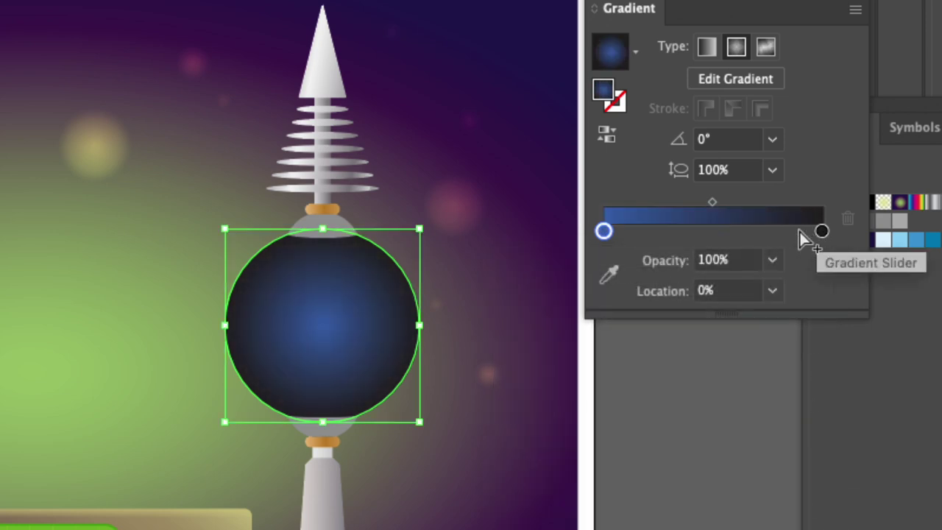
# Rotate the blue sphere's radial gradient to 38.9152°, place its dark stop at 56.129%, and enlarge the gradient beyond the sphere
pyautogui.click(766, 47)
pyautogui.click(741, 48)
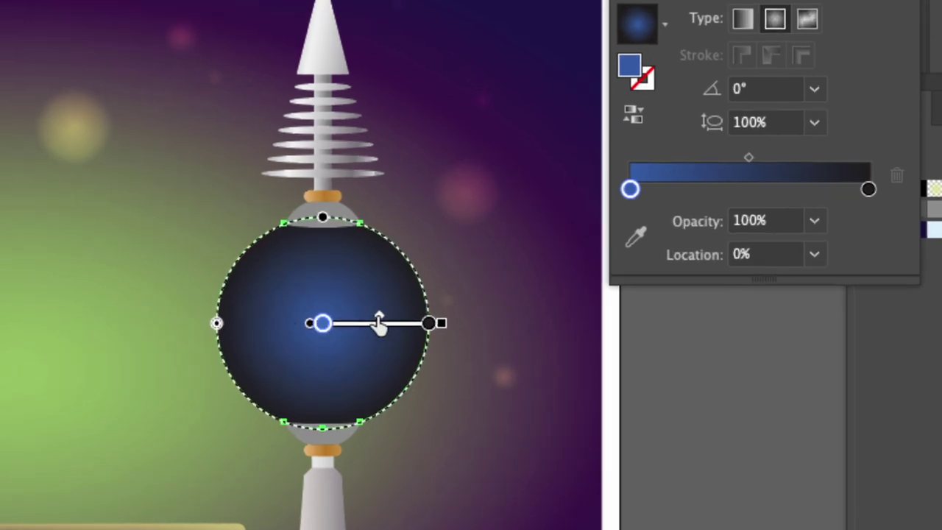
pyautogui.moveTo(366, 321)
pyautogui.mouseDown()
pyautogui.moveTo(393, 322)
pyautogui.moveTo(376, 327)
pyautogui.moveTo(444, 299)
pyautogui.moveTo(414, 212)
pyautogui.moveTo(481, 193)
pyautogui.mouseUp()
pyautogui.moveTo(379, 272); pyautogui.dragTo(360, 284)
pyautogui.moveTo(405, 263); pyautogui.dragTo(375, 300)
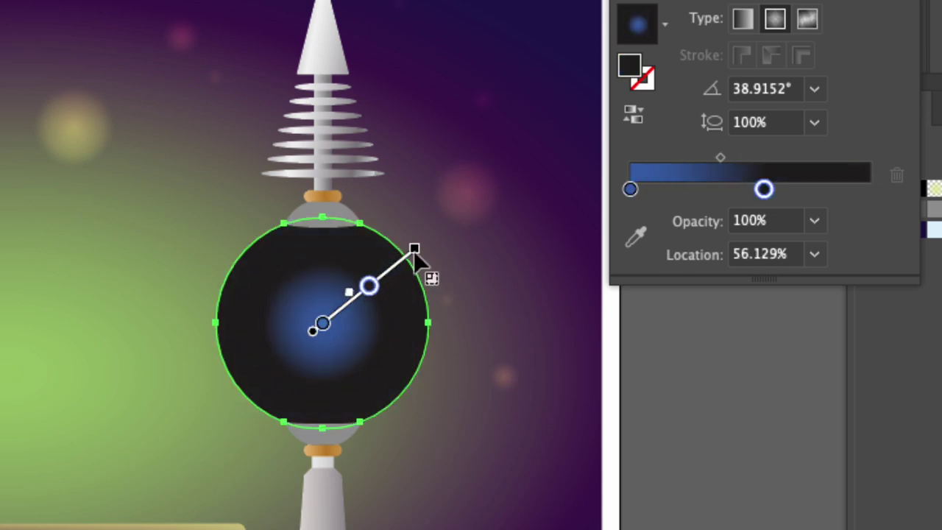
pyautogui.moveTo(419, 245); pyautogui.dragTo(480, 205)
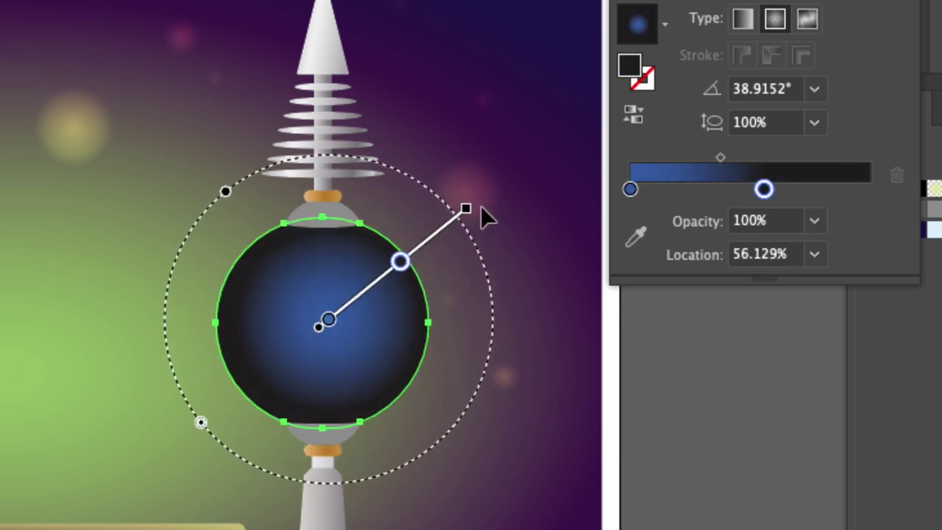
# Shift the blue glow to the sphere's right side and stretch the gradient so it darkens towards the sphere's upper left
pyautogui.moveTo(330, 317)
pyautogui.mouseDown()
pyautogui.moveTo(316, 332)
pyautogui.moveTo(290, 337)
pyautogui.moveTo(322, 301)
pyautogui.moveTo(319, 366)
pyautogui.moveTo(295, 408)
pyautogui.moveTo(390, 312)
pyautogui.moveTo(302, 284)
pyautogui.moveTo(274, 334)
pyautogui.mouseUp()
pyautogui.moveTo(255, 335)
pyautogui.mouseDown()
pyautogui.moveTo(220, 331)
pyautogui.moveTo(410, 351)
pyautogui.moveTo(398, 350)
pyautogui.mouseUp()
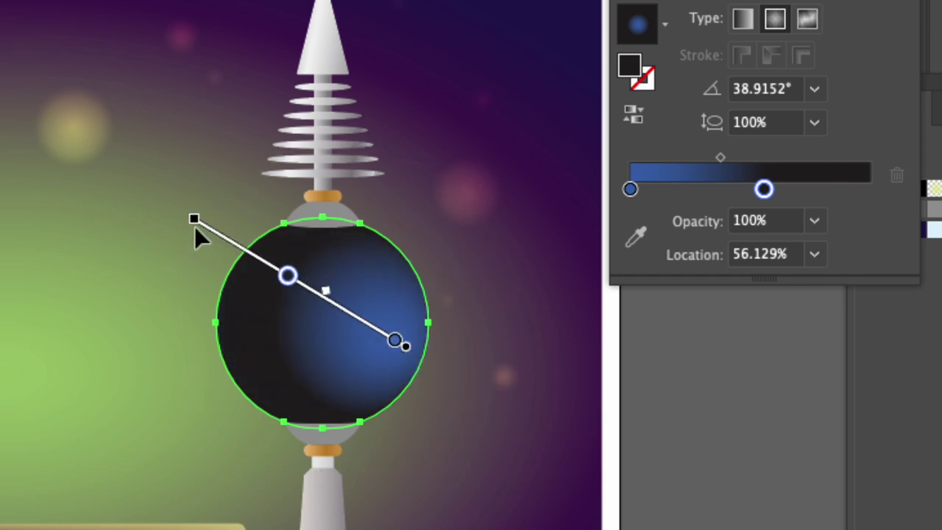
pyautogui.moveTo(192, 221); pyautogui.dragTo(133, 186)
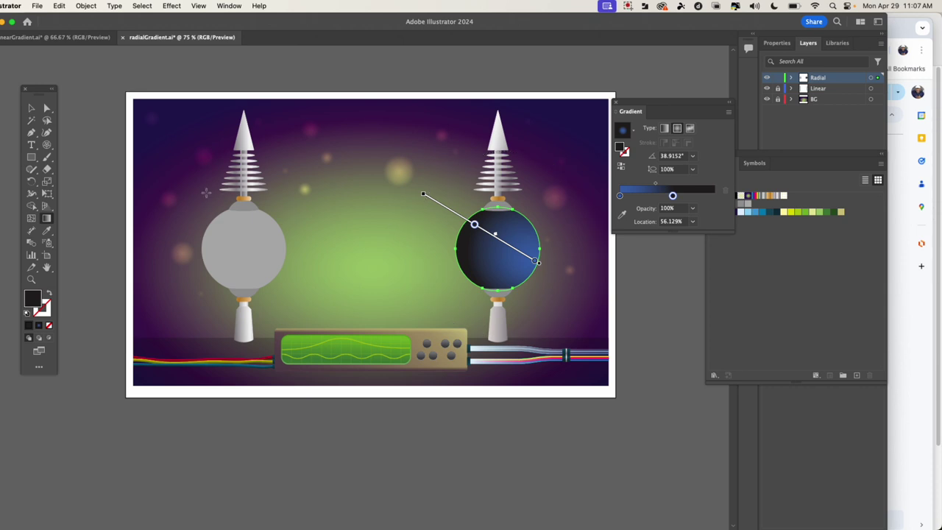
# Fill the grey sphere above the red and yellow cables with a radial gradient and set its centre stop to dark red AA1F23
pyautogui.click(31, 109)
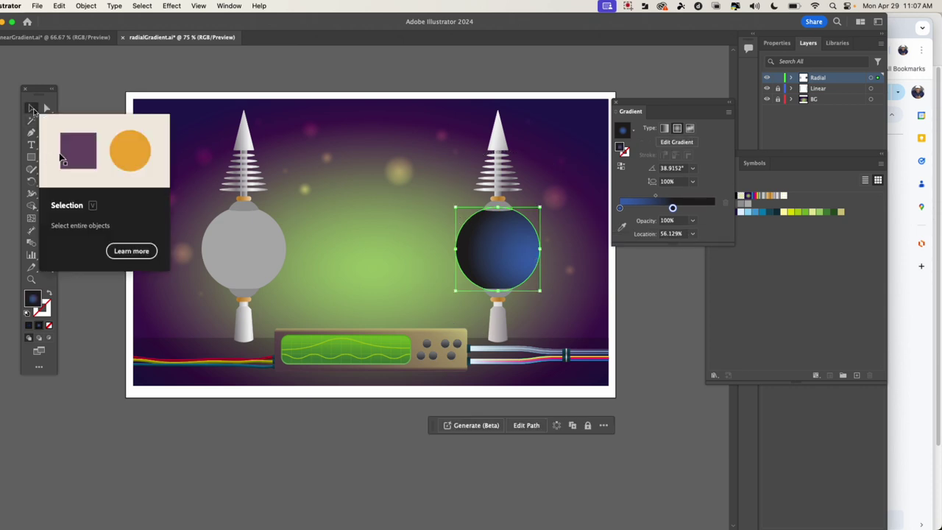
pyautogui.click(257, 249)
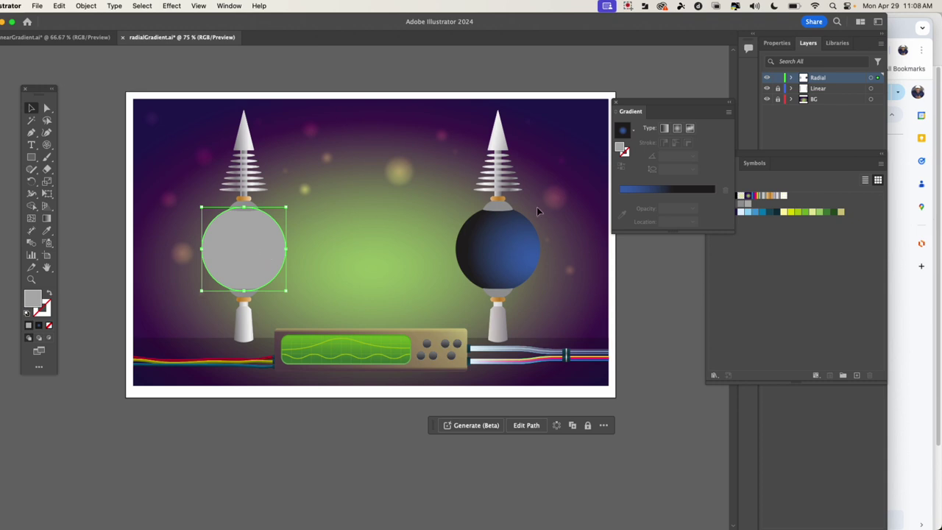
pyautogui.click(677, 129)
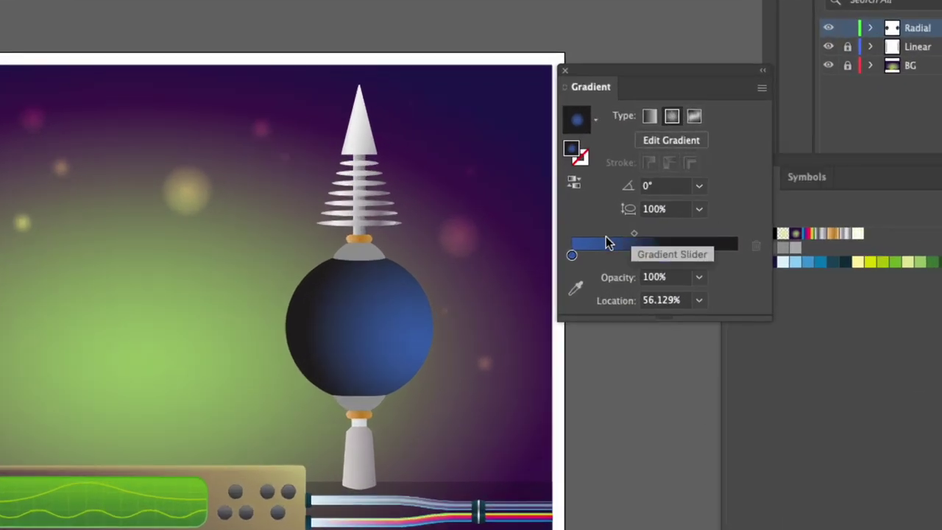
pyautogui.click(597, 231)
pyautogui.doubleClick(572, 256)
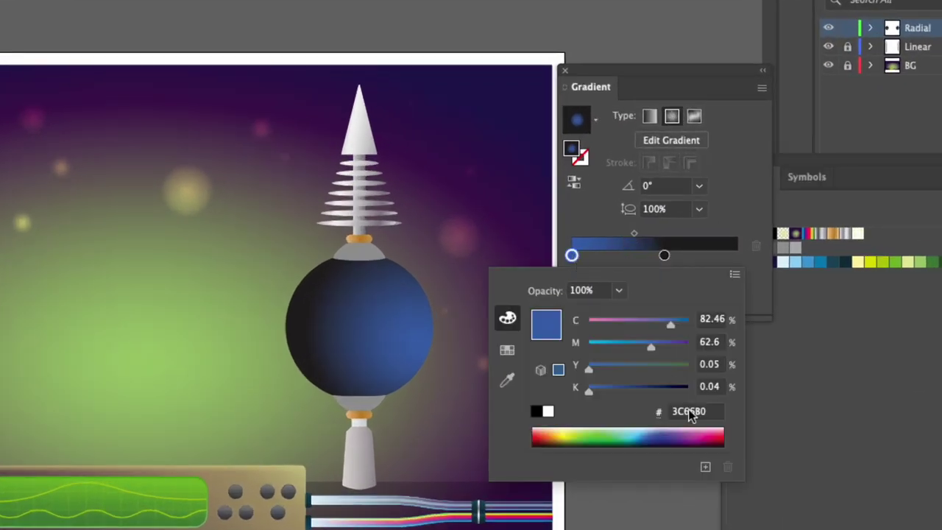
pyautogui.click(696, 431)
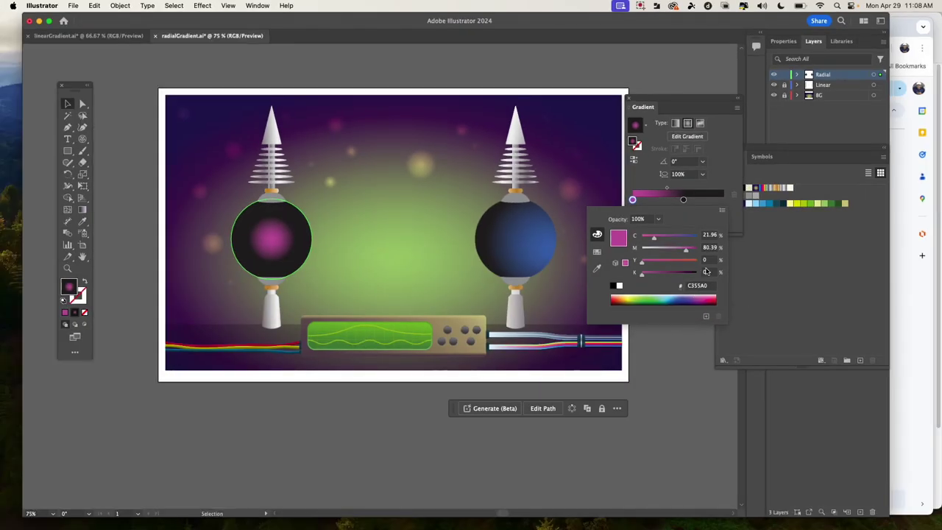
pyautogui.click(720, 432)
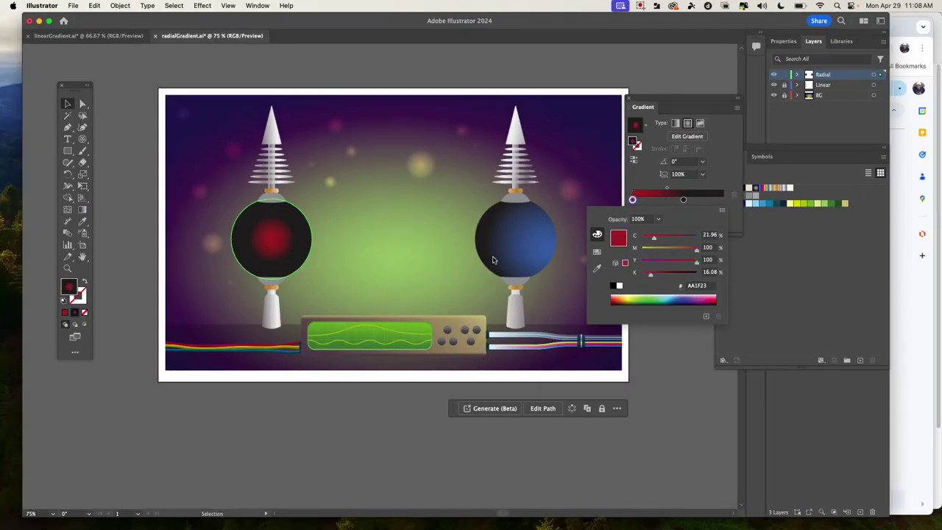
# Move the dark stop of the red sphere's radial gradient to 81.0153% and bring up the gradient handles on the sphere
pyautogui.click(689, 206)
pyautogui.moveTo(684, 200); pyautogui.dragTo(706, 199)
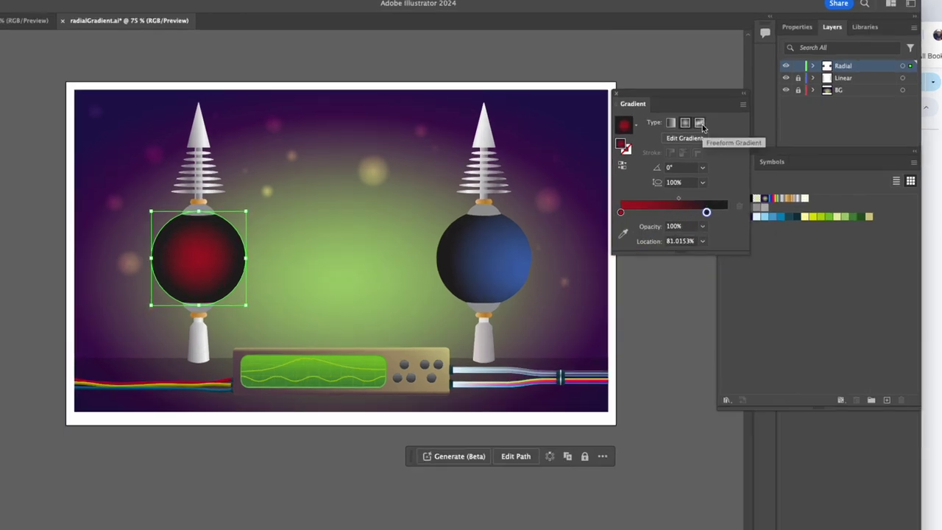
pyautogui.click(689, 124)
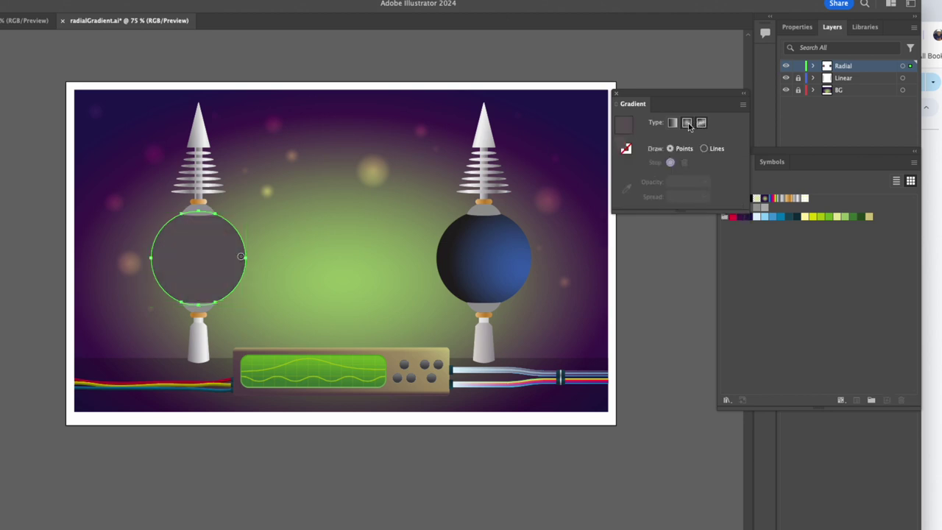
pyautogui.moveTo(193, 259)
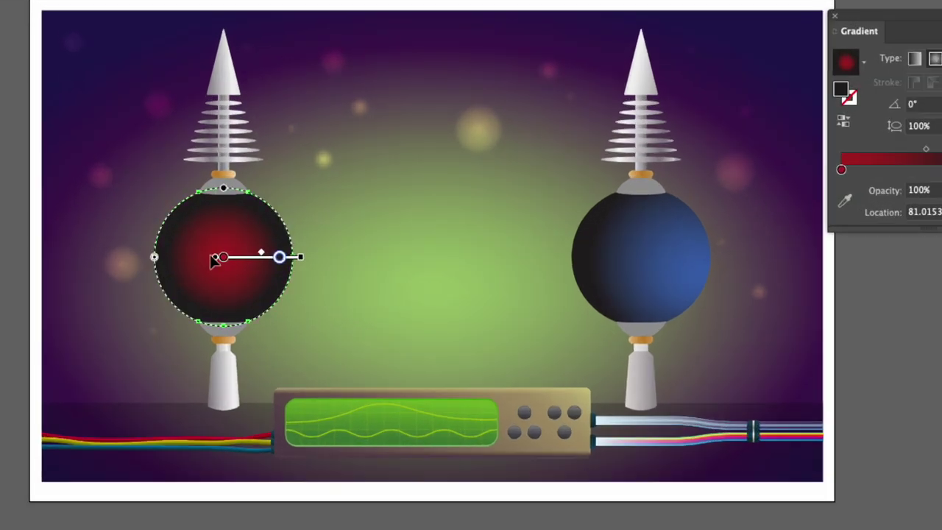
# Shift the red glow to the sphere's left edge, with the dark stop at 88.715% and the gradient's aspect ratio at 147.8554%
pyautogui.moveTo(214, 259); pyautogui.dragTo(184, 257)
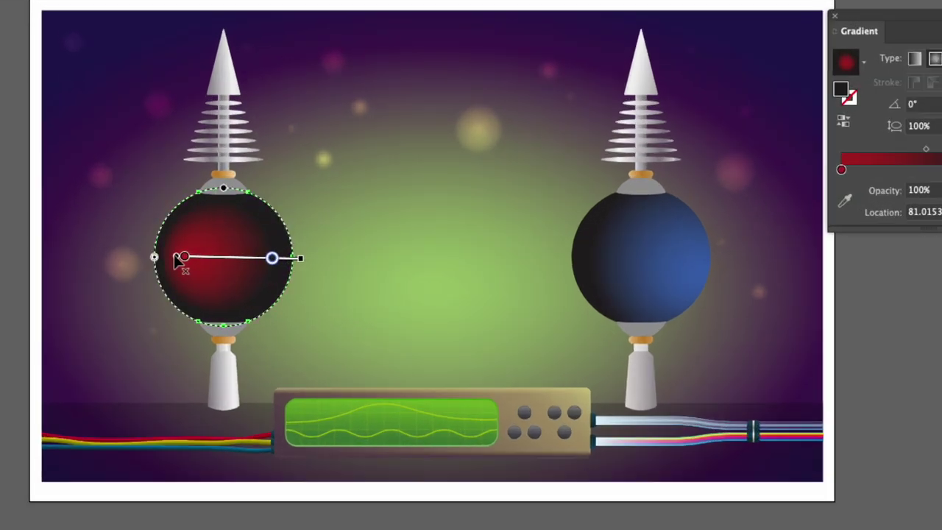
pyautogui.moveTo(276, 257); pyautogui.dragTo(297, 261)
pyautogui.moveTo(240, 259)
pyautogui.mouseDown()
pyautogui.moveTo(196, 256)
pyautogui.moveTo(258, 257)
pyautogui.mouseUp()
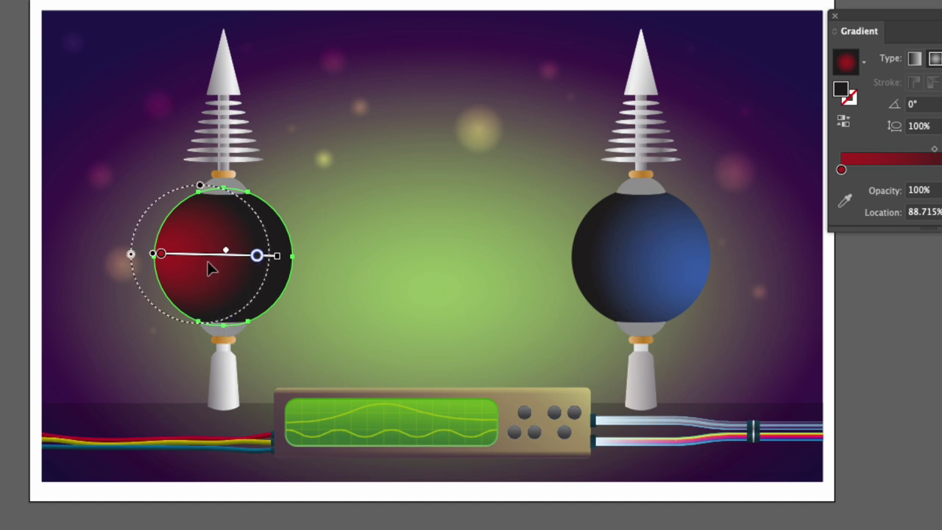
pyautogui.moveTo(199, 185); pyautogui.dragTo(200, 151)
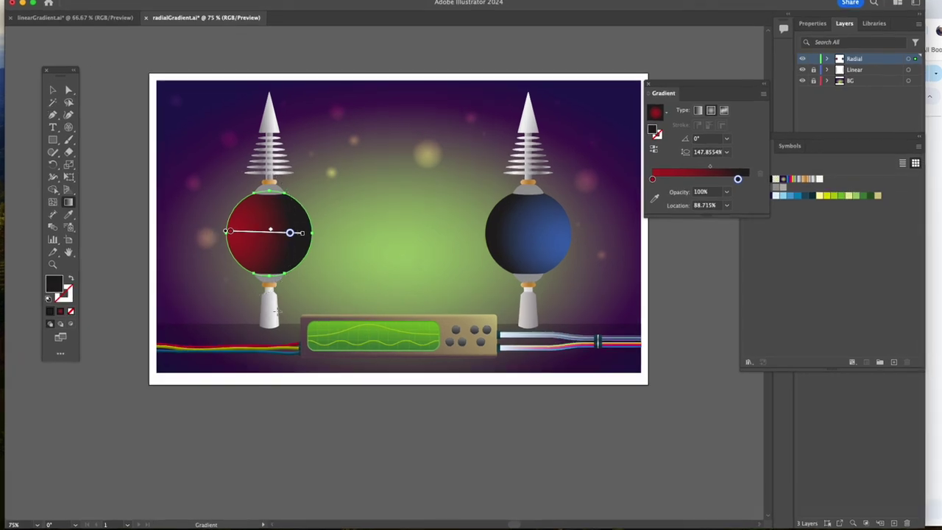
# Reapply the red sphere's radial gradient, add a stop between its red and dark stops, and colour it yellow-green D5E900
pyautogui.click(52, 89)
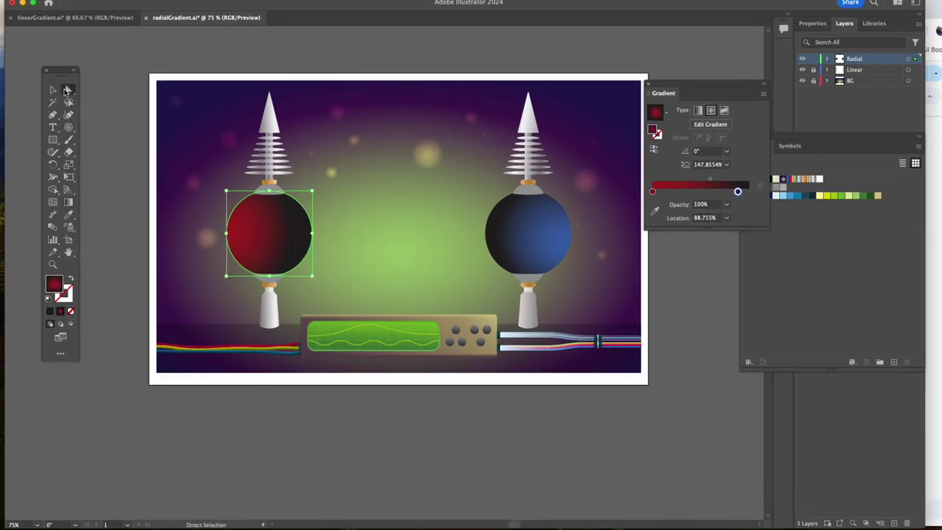
pyautogui.click(68, 89)
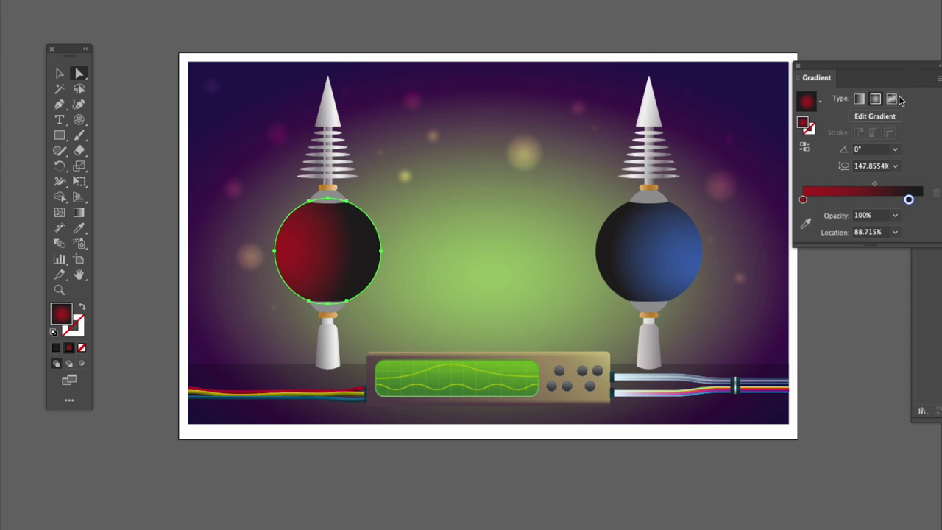
pyautogui.click(876, 100)
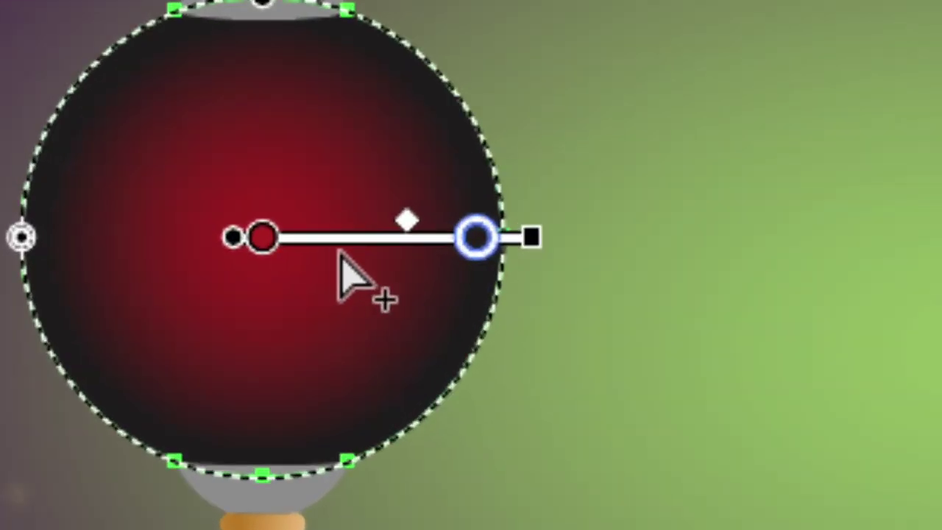
pyautogui.doubleClick(347, 237)
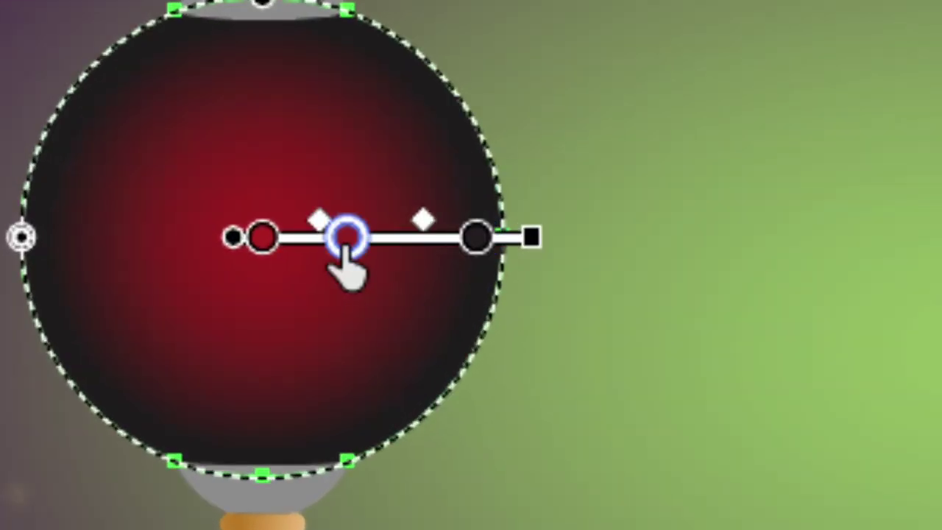
pyautogui.doubleClick(347, 237)
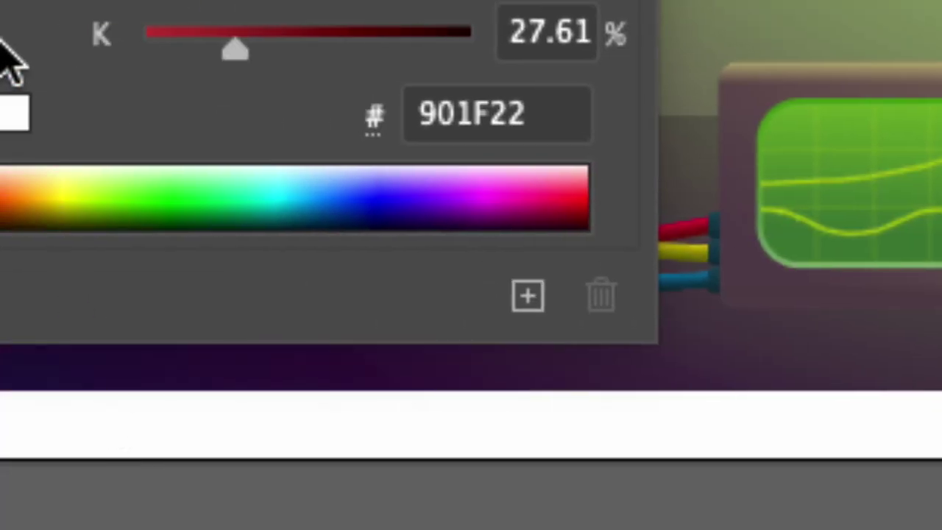
pyautogui.click(114, 190)
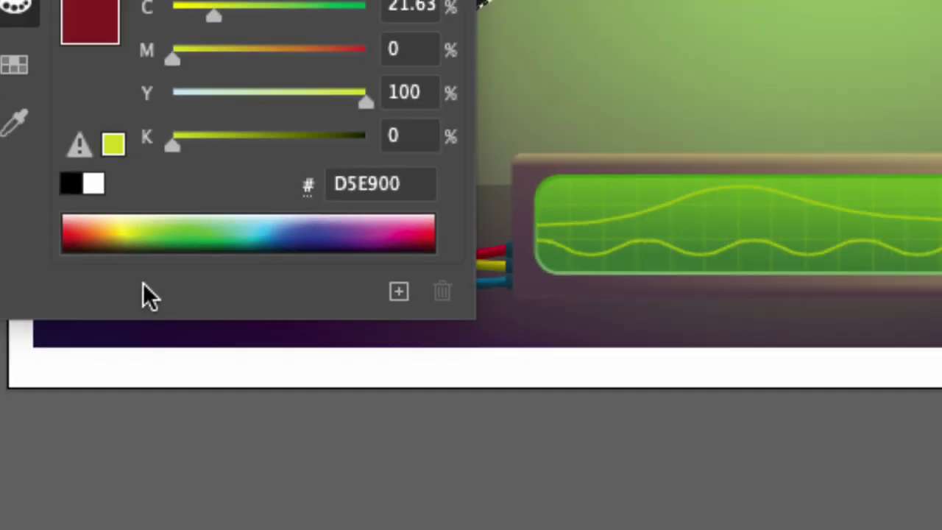
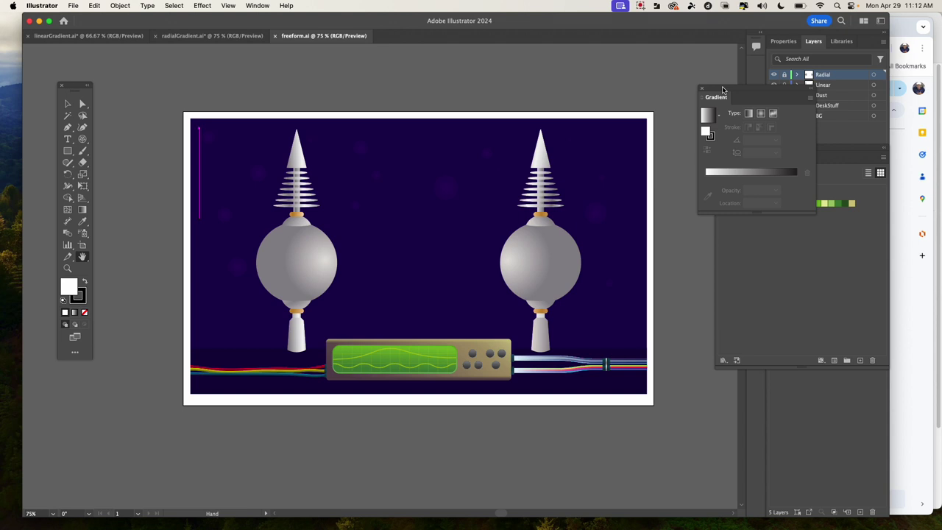
pyautogui.click(640, 8)
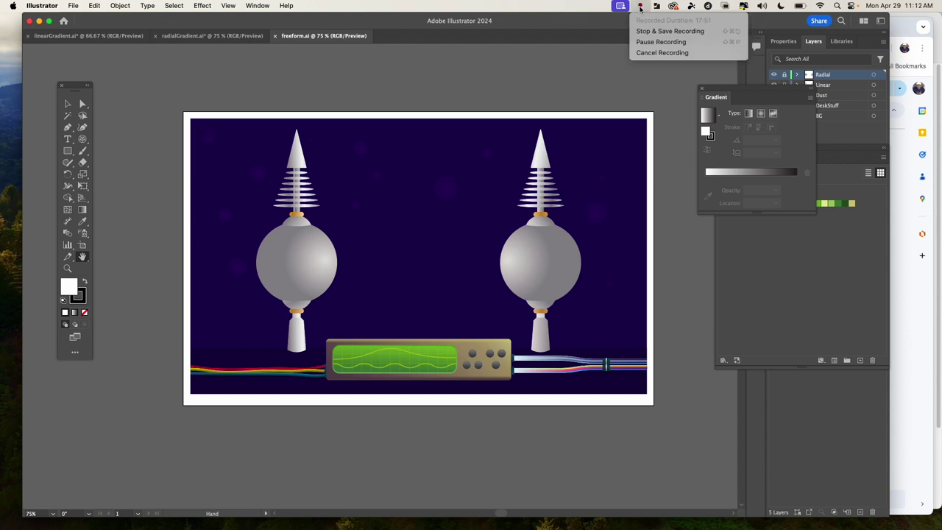
pyautogui.click(666, 38)
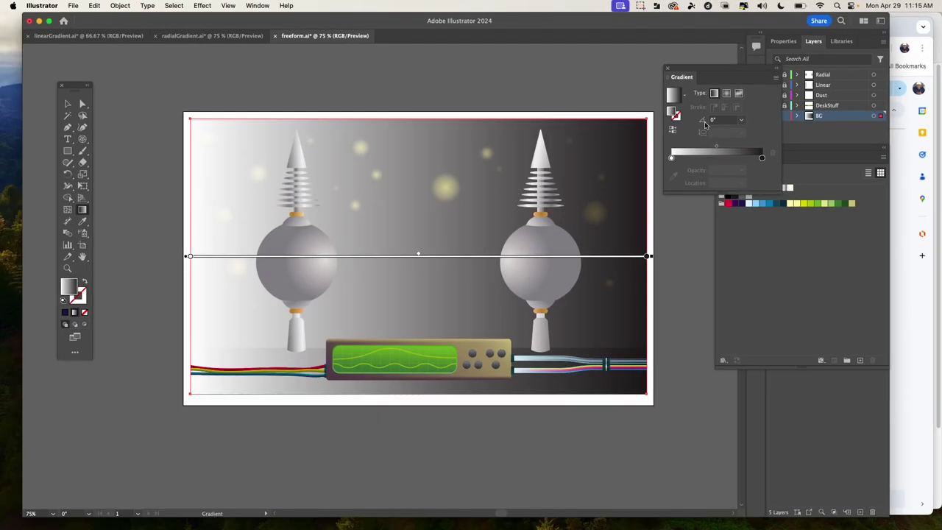
# Change the background fill in freeform.ai from linear to a freeform gradient drawn with points
pyautogui.click(739, 94)
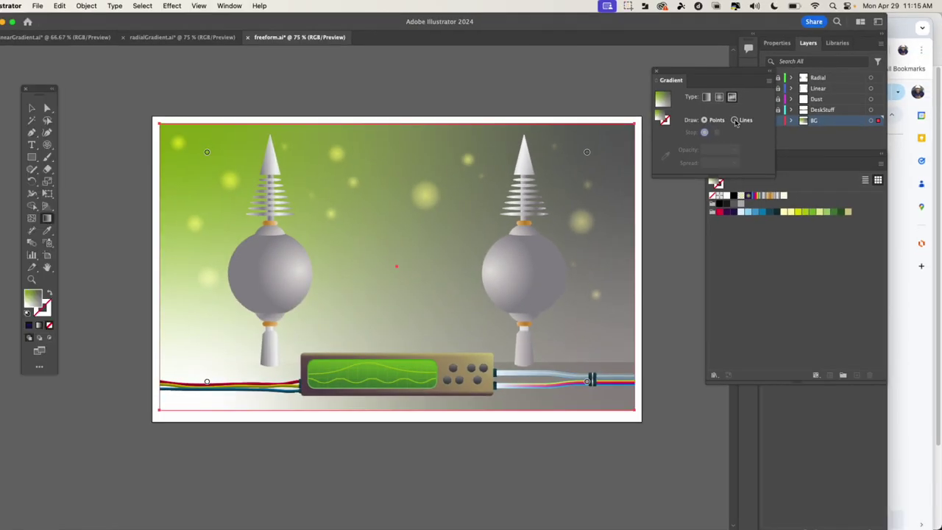
pyautogui.click(735, 120)
pyautogui.click(705, 120)
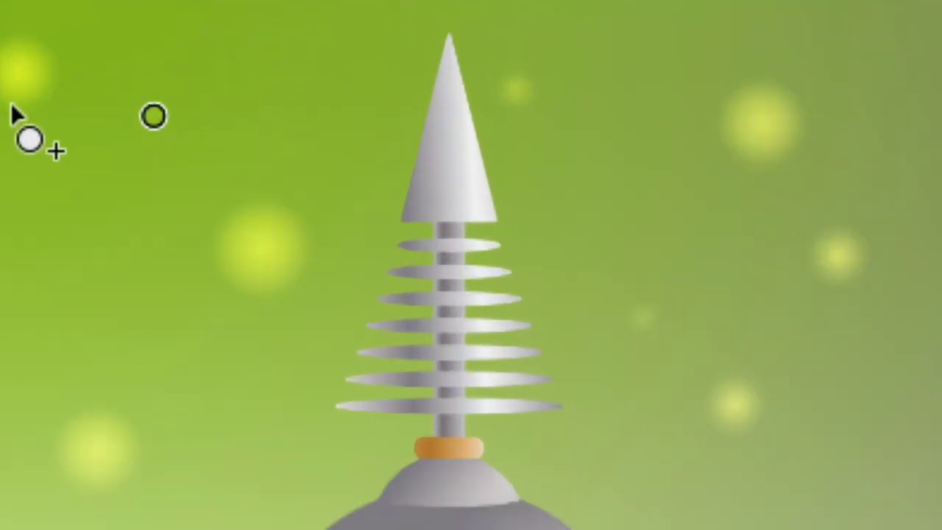
# Recolour the freeform gradient point in the background's upper-left corner to teal 03687F
pyautogui.moveTo(199, 137)
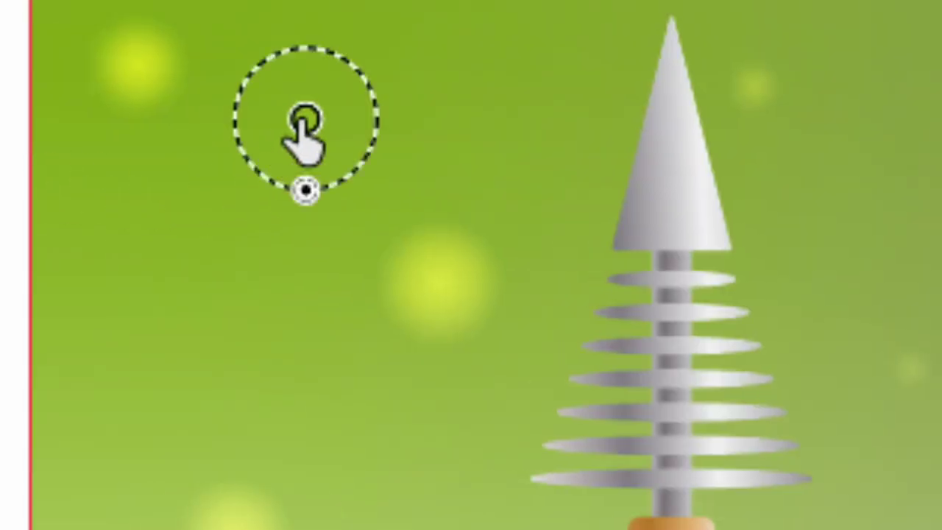
pyautogui.click(304, 122)
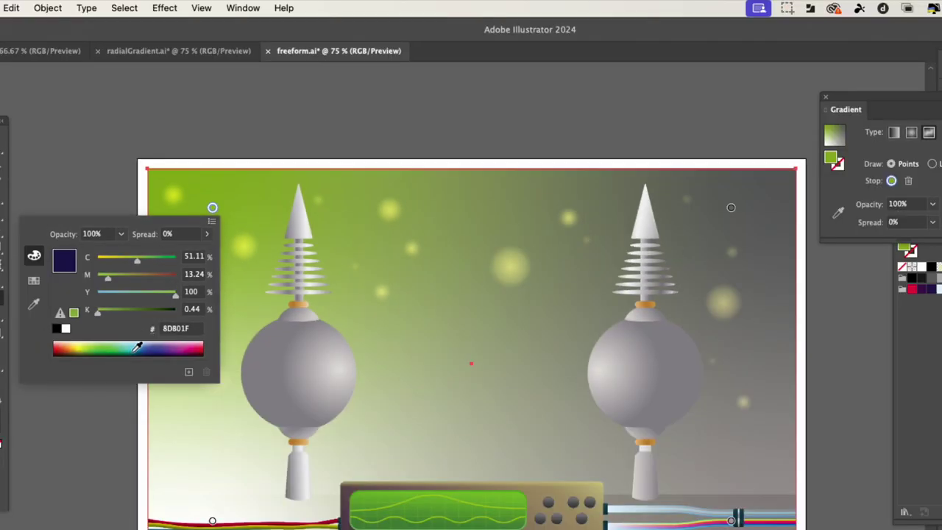
pyautogui.click(107, 439)
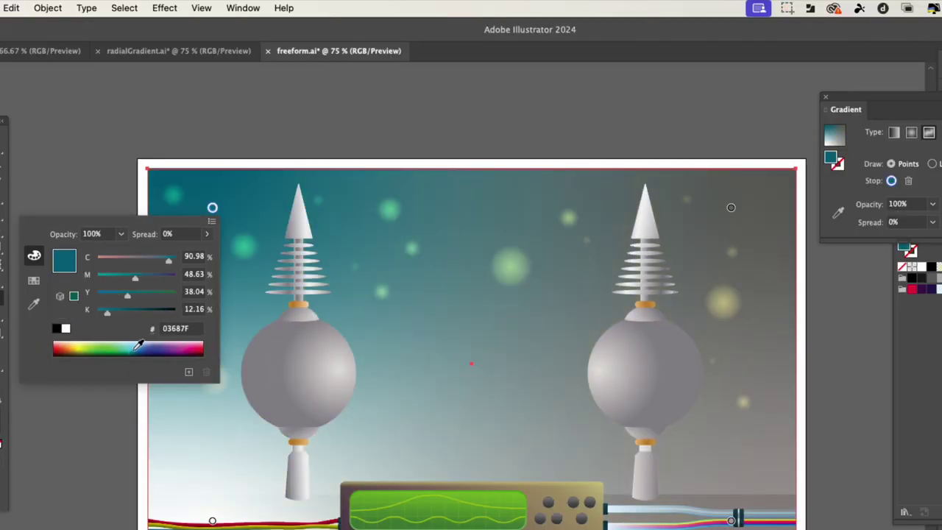
# Move the teal gradient point from the background's upper-left corner to its upper middle, between the two spires
pyautogui.click(95, 190)
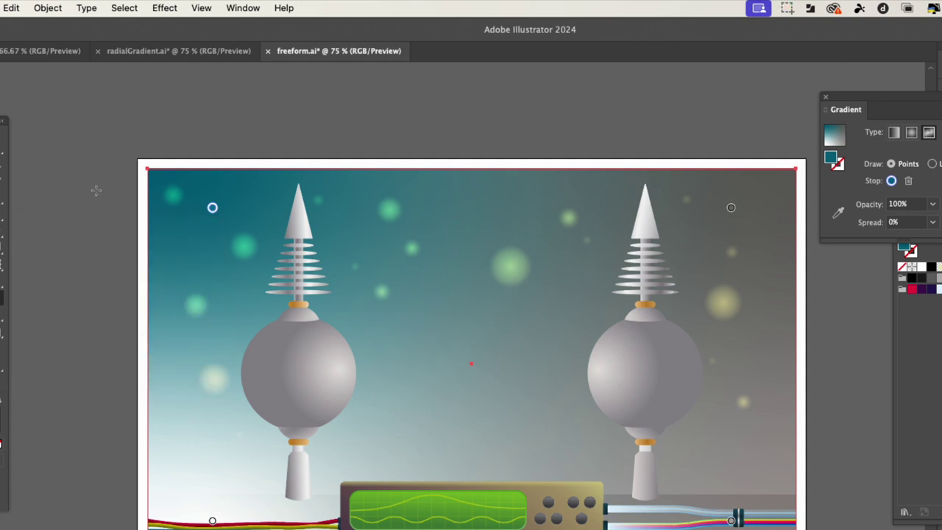
pyautogui.moveTo(213, 210); pyautogui.dragTo(509, 378)
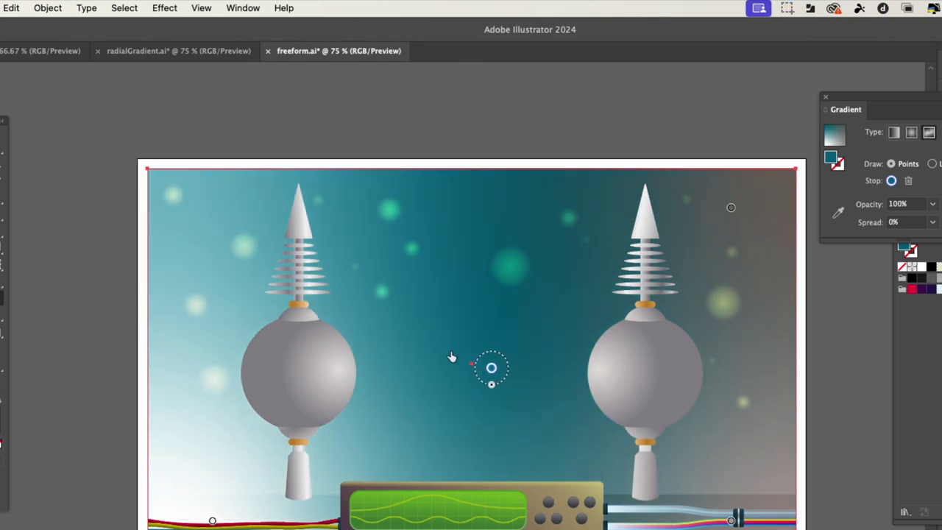
pyautogui.moveTo(452, 357); pyautogui.dragTo(413, 200)
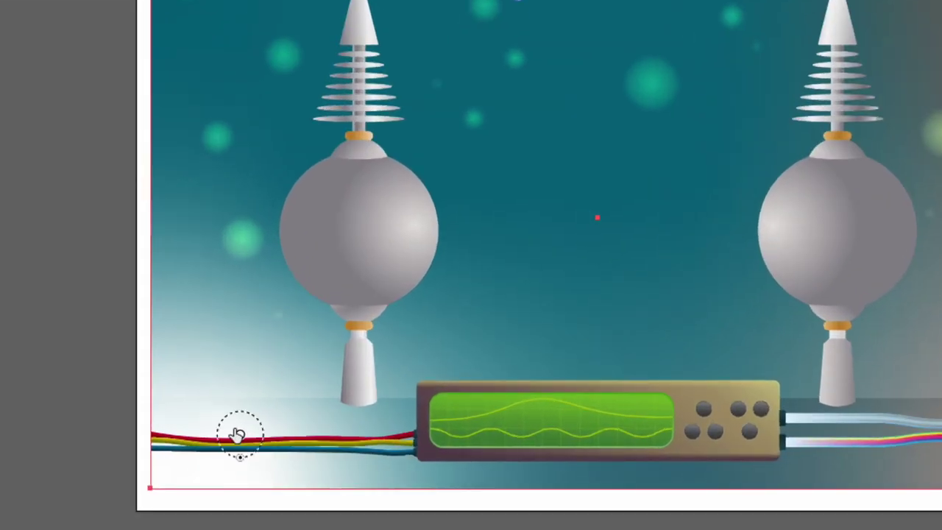
# Recolour the background's lower-left freeform gradient point bright yellow and shift it slightly upward
pyautogui.doubleClick(238, 436)
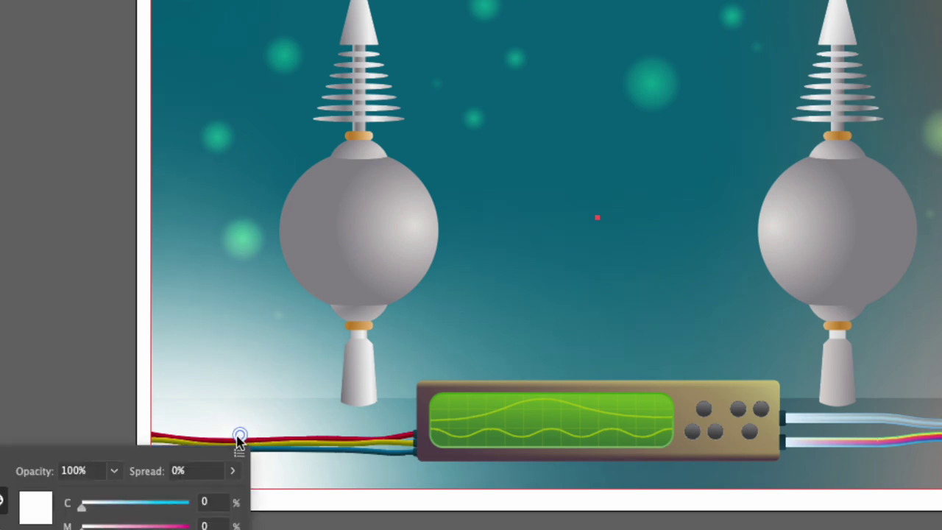
pyautogui.click(56, 464)
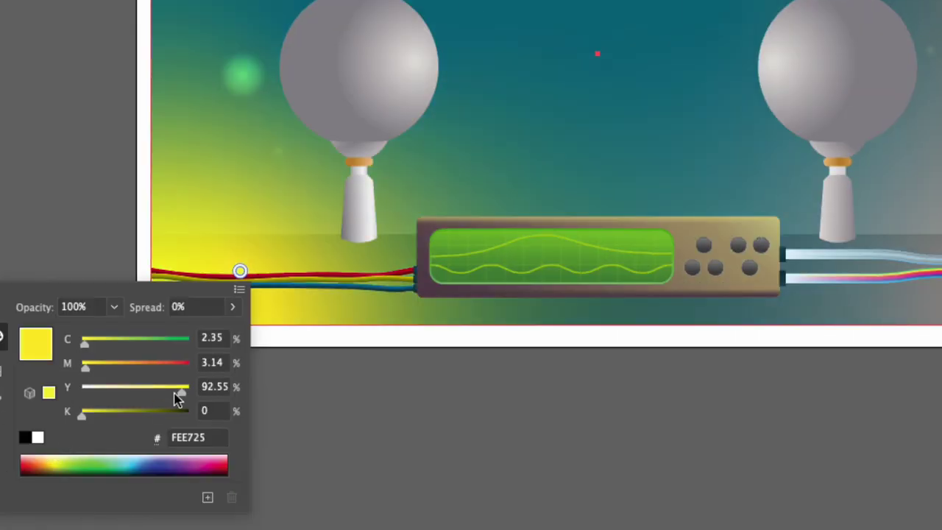
pyautogui.click(239, 272)
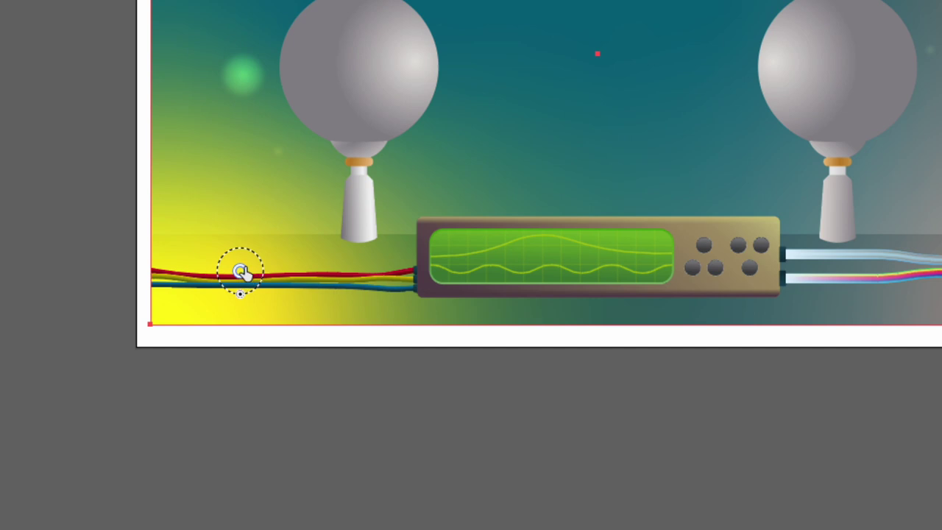
pyautogui.moveTo(240, 271); pyautogui.dragTo(232, 249)
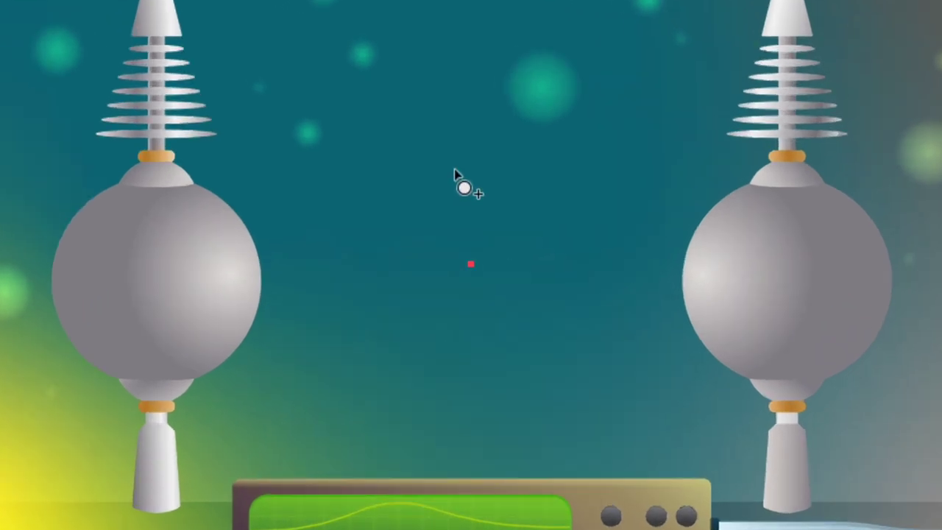
# Add a gradient point between the two spheres, colour it magenta C0519E, and move it slightly up and to the left
pyautogui.click(454, 169)
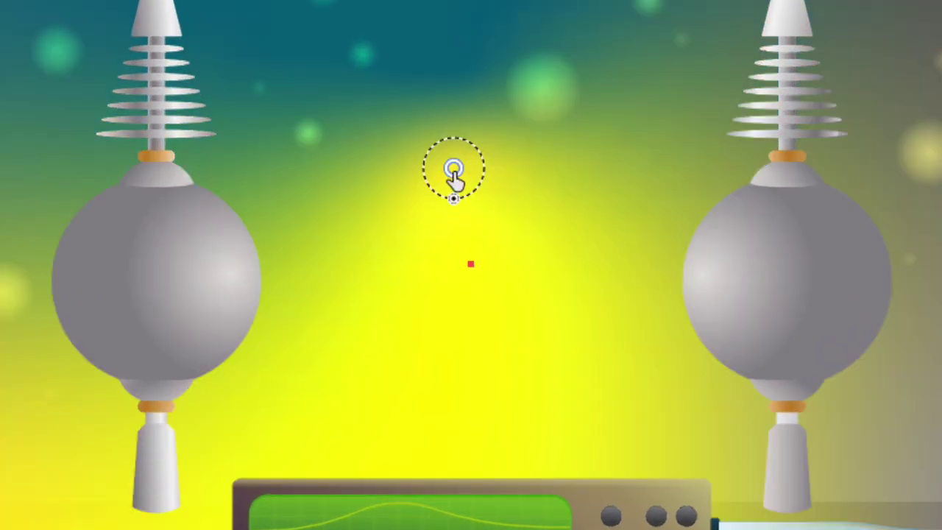
pyautogui.doubleClick(453, 171)
pyautogui.click(391, 429)
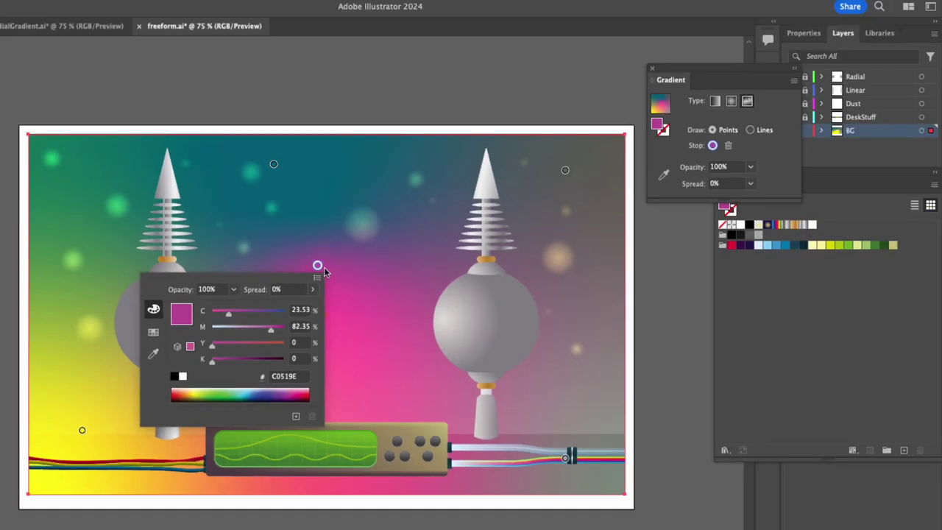
pyautogui.click(363, 234)
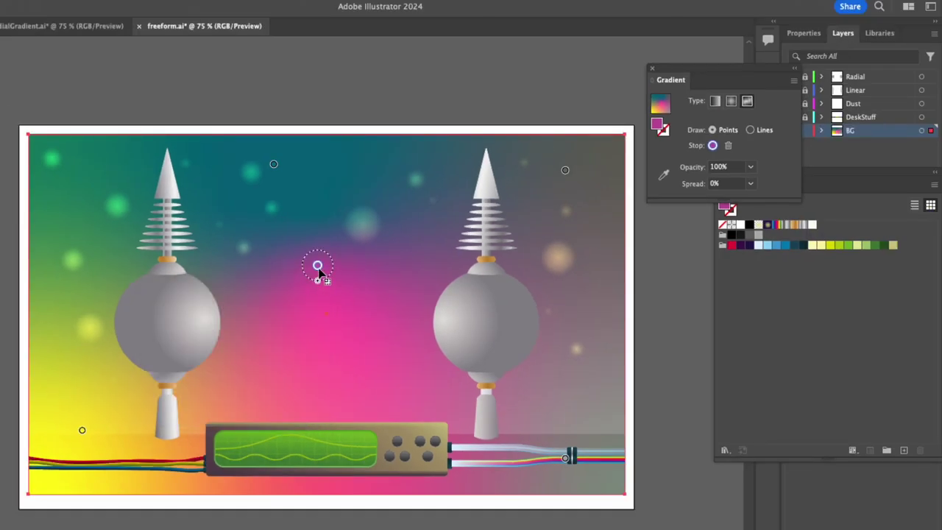
pyautogui.moveTo(317, 268); pyautogui.dragTo(299, 241)
# Recolour the background's upper-right freeform gradient point olive A89833 after trying other spectrum colours
pyautogui.click(565, 172)
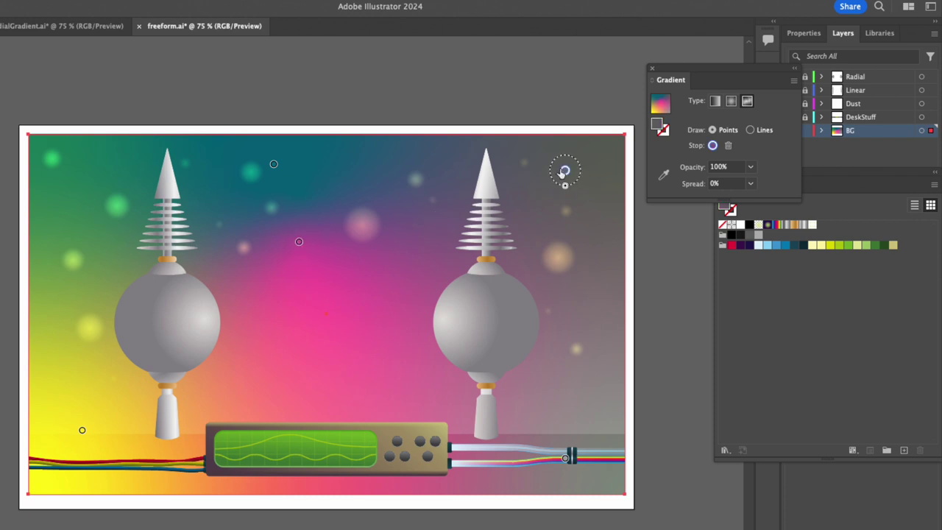
pyautogui.doubleClick(564, 172)
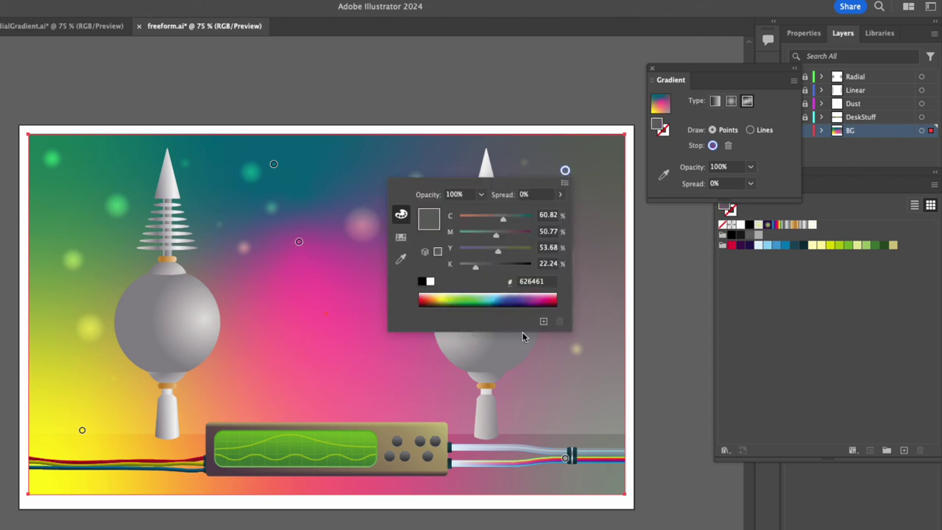
pyautogui.click(442, 297)
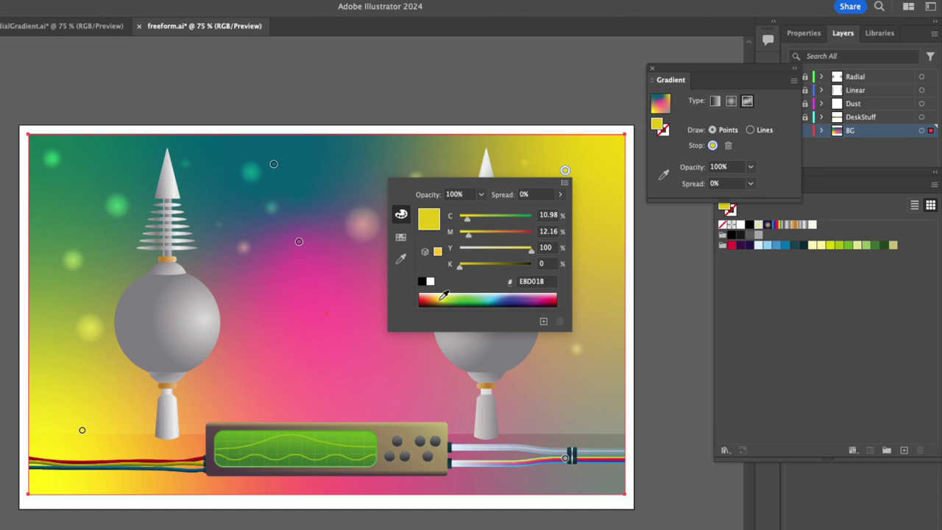
pyautogui.click(533, 298)
pyautogui.click(482, 297)
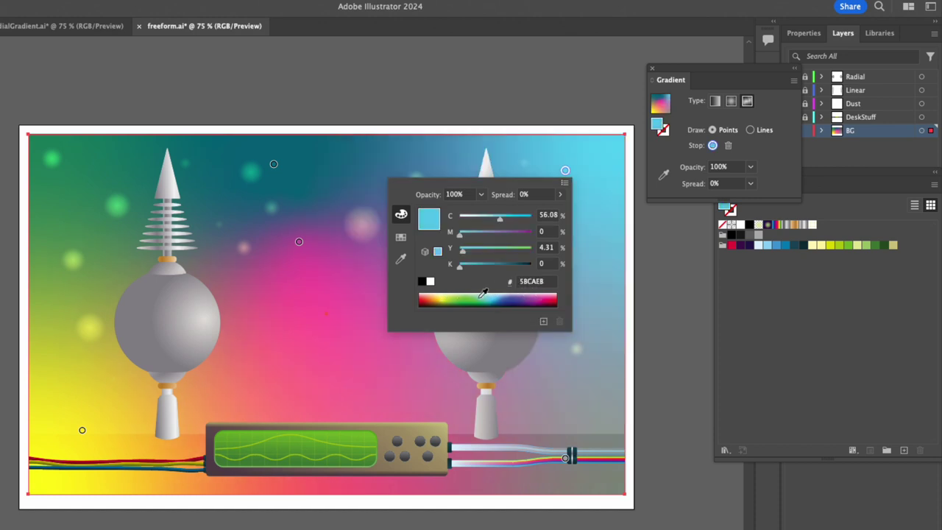
pyautogui.click(462, 299)
pyautogui.click(436, 298)
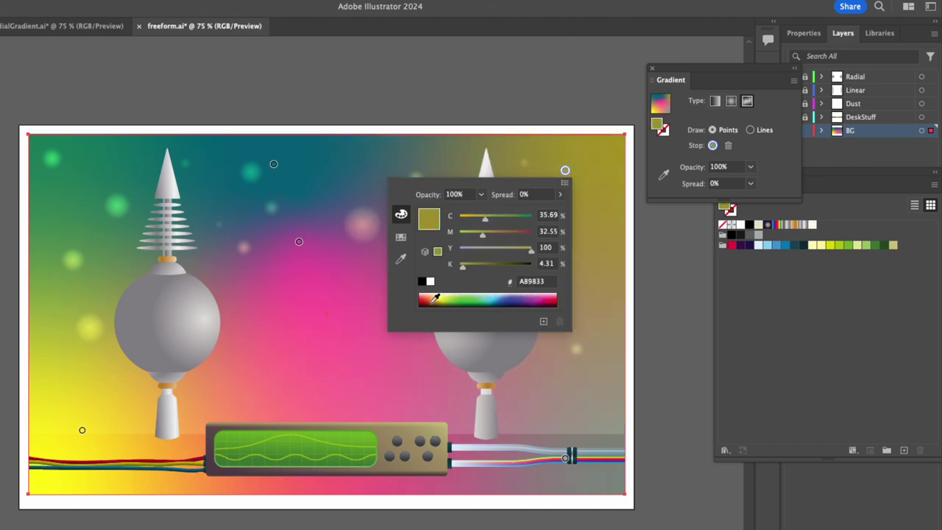
pyautogui.click(474, 136)
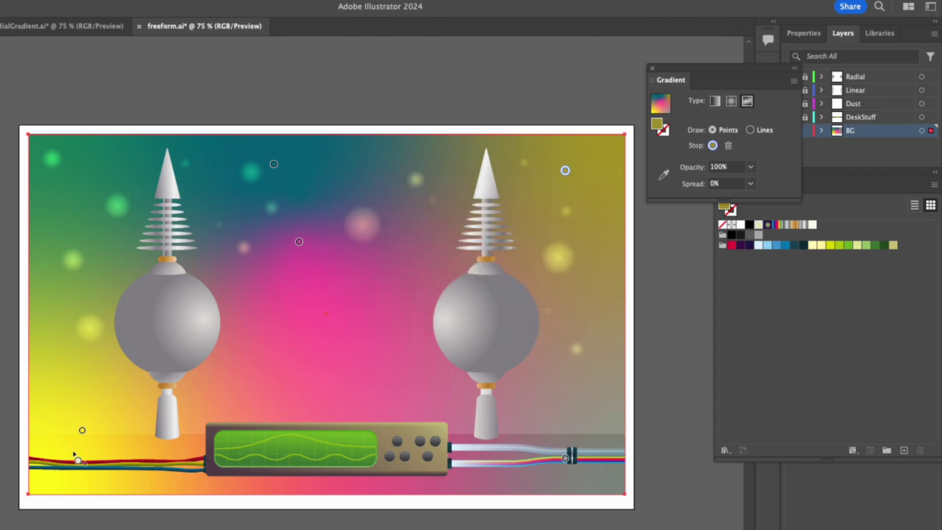
# Try the magenta gradient point's opacity at 75% and 40%
pyautogui.click(298, 245)
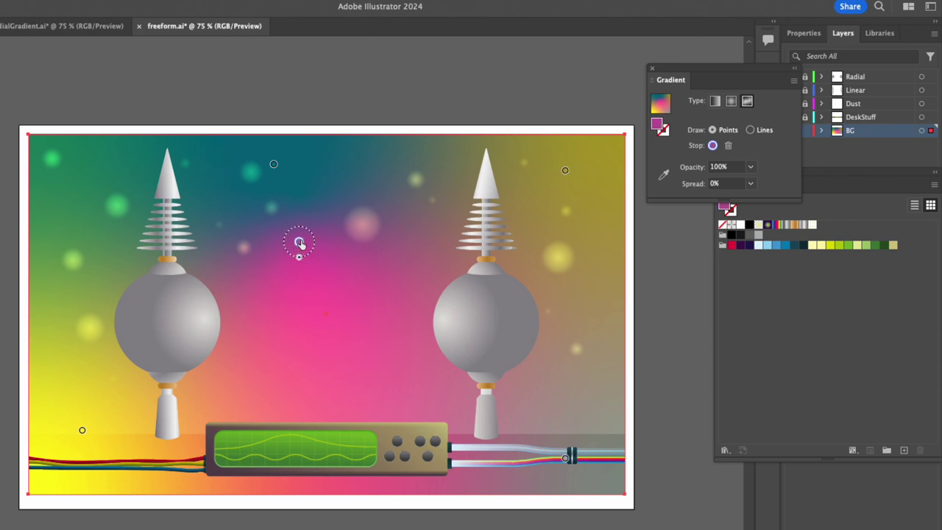
pyautogui.click(751, 167)
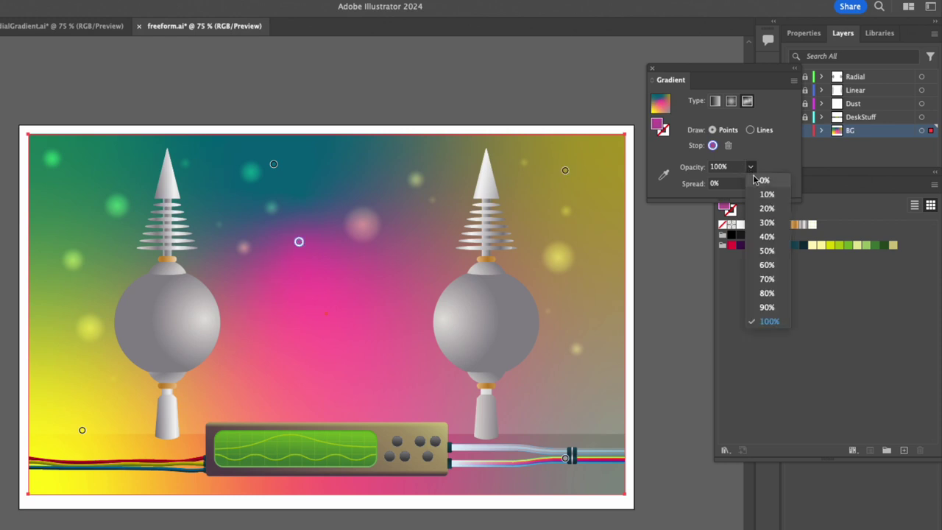
pyautogui.click(721, 166)
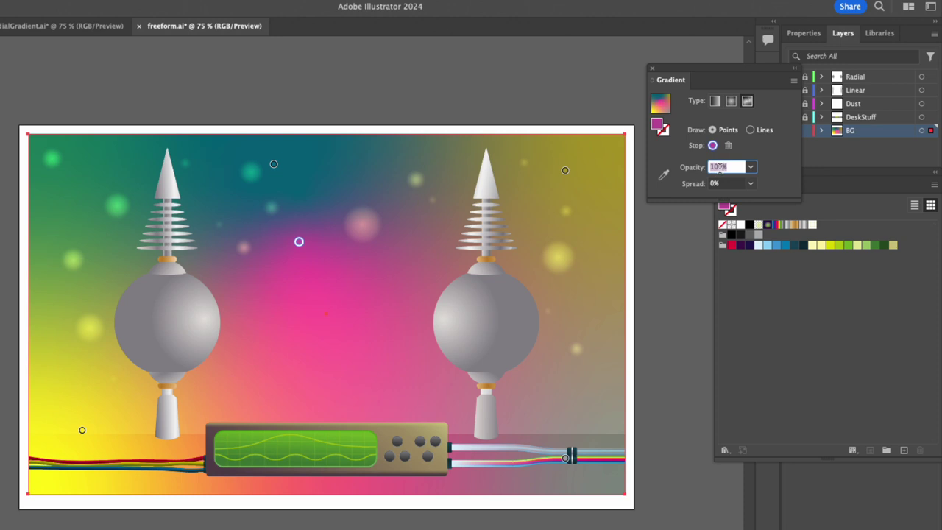
pyautogui.write('70')
pyautogui.press('Return')
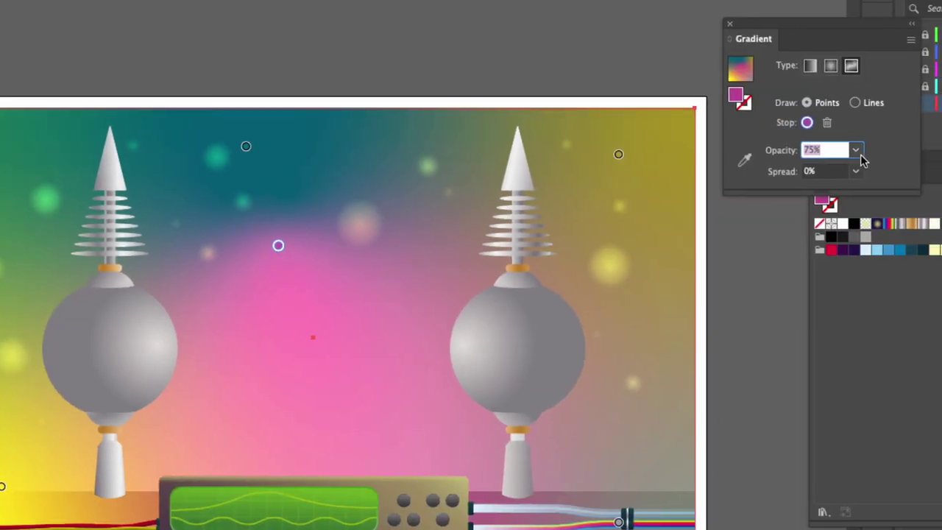
pyautogui.click(857, 153)
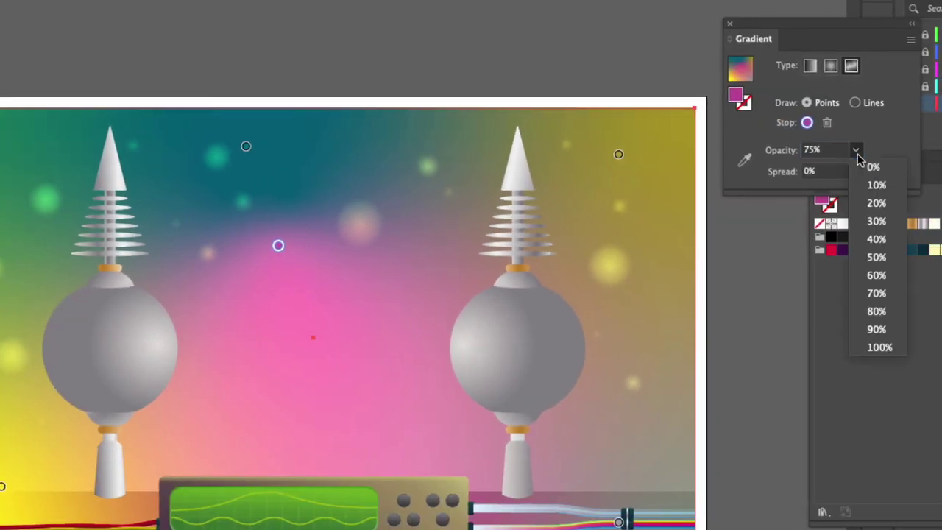
pyautogui.click(875, 240)
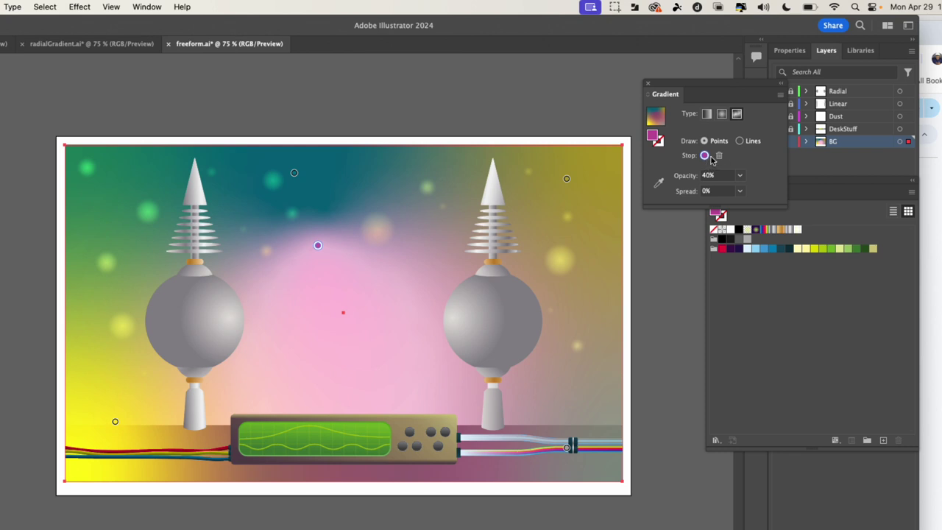
# Try 72% opacity on the magenta gradient point and return it to 100%
pyautogui.click(720, 177)
pyautogui.write('72')
pyautogui.press('Return')
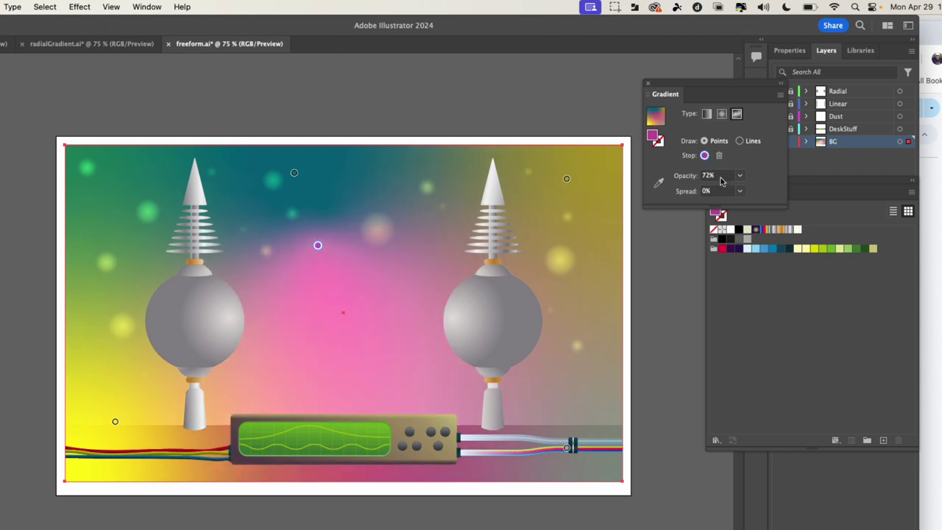
pyautogui.write('100')
pyautogui.press('Return')
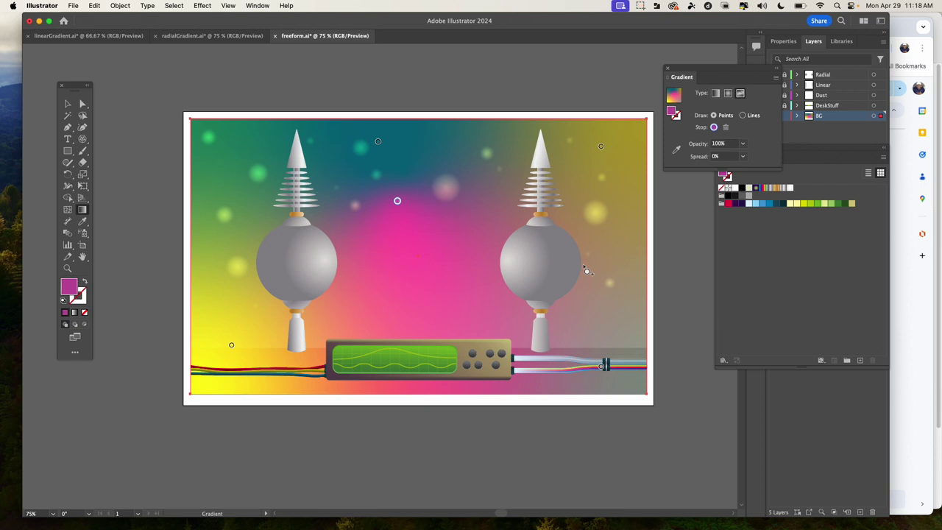
# Switch to the Gradients presentation in Google Slides and insert the desktop image Screenshot 2024-04-29 at 10.18.56 AM on slide 2
pyautogui.press('super')
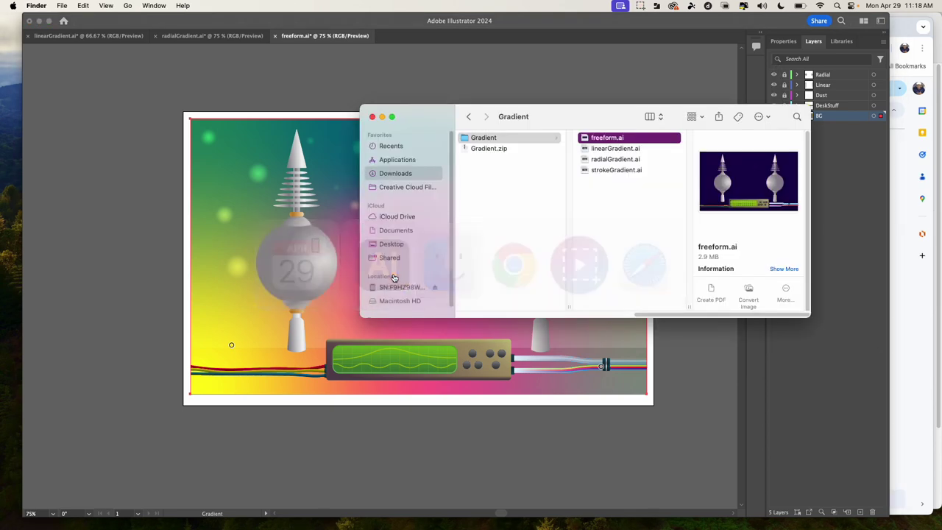
pyautogui.press('super+Tab')
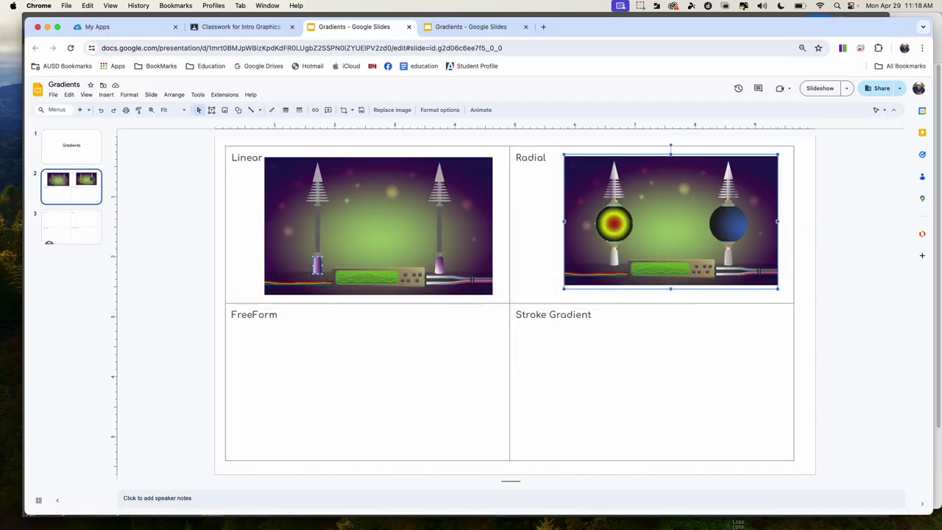
pyautogui.click(106, 95)
pyautogui.moveTo(108, 116)
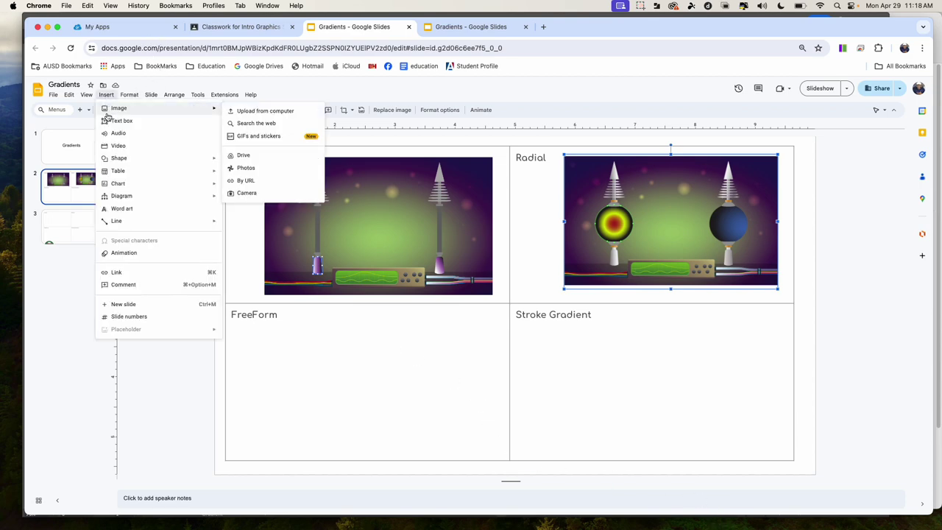
pyautogui.click(229, 114)
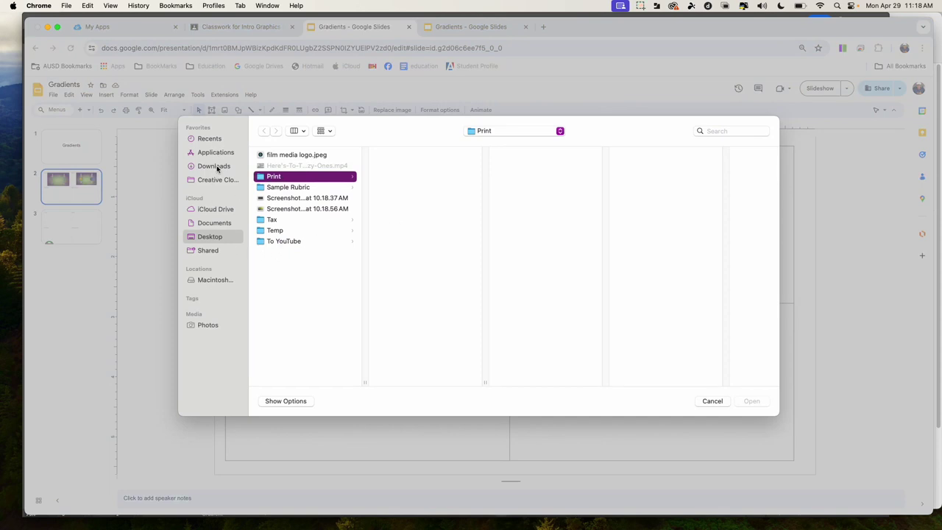
pyautogui.click(313, 210)
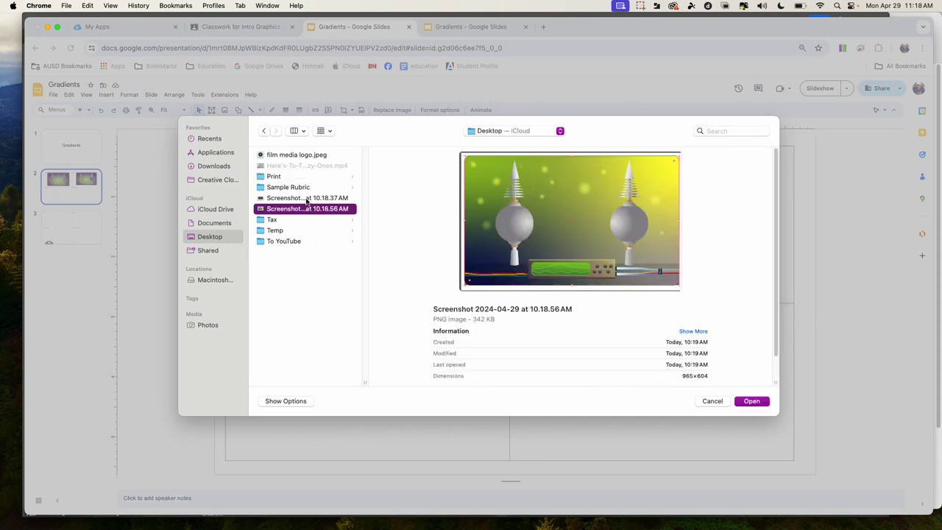
pyautogui.click(308, 199)
pyautogui.click(306, 209)
pyautogui.click(751, 402)
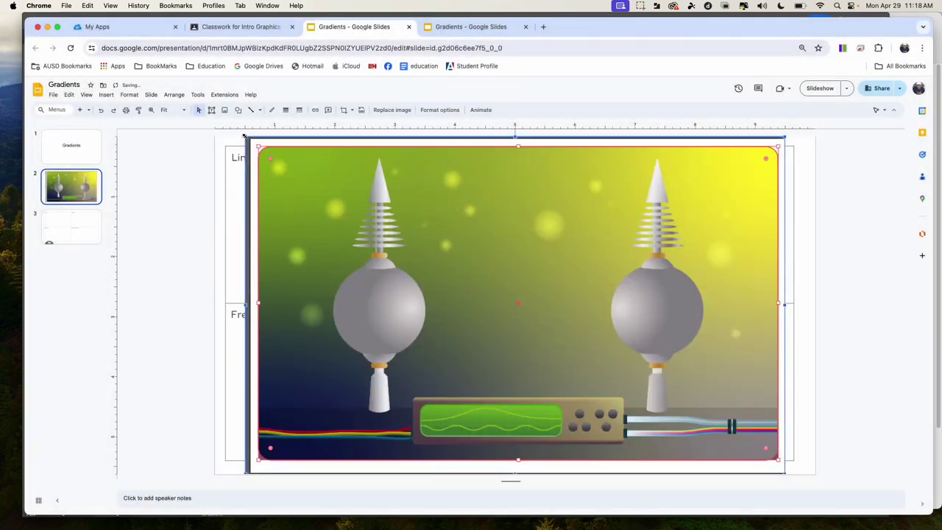
# Shrink the inserted freeform screenshot and place it in the FreeForm cell of the slide's table
pyautogui.moveTo(244, 136); pyautogui.dragTo(537, 318)
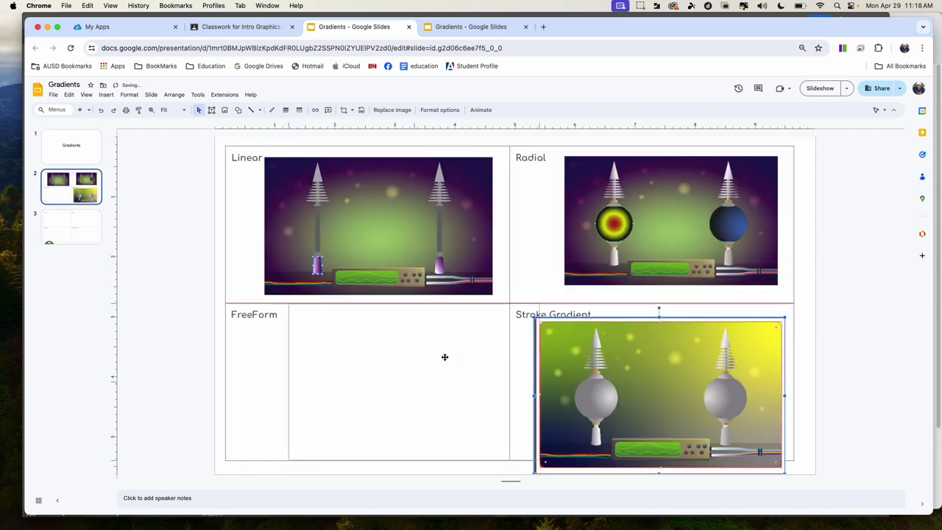
pyautogui.moveTo(445, 357)
pyautogui.mouseDown()
pyautogui.moveTo(423, 361)
pyautogui.moveTo(433, 368)
pyautogui.mouseUp()
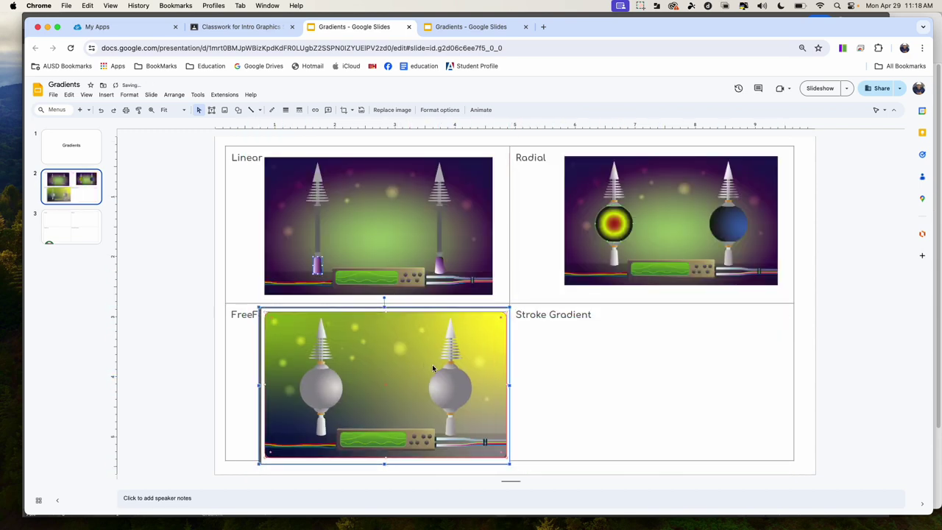
pyautogui.press('super+Tab')
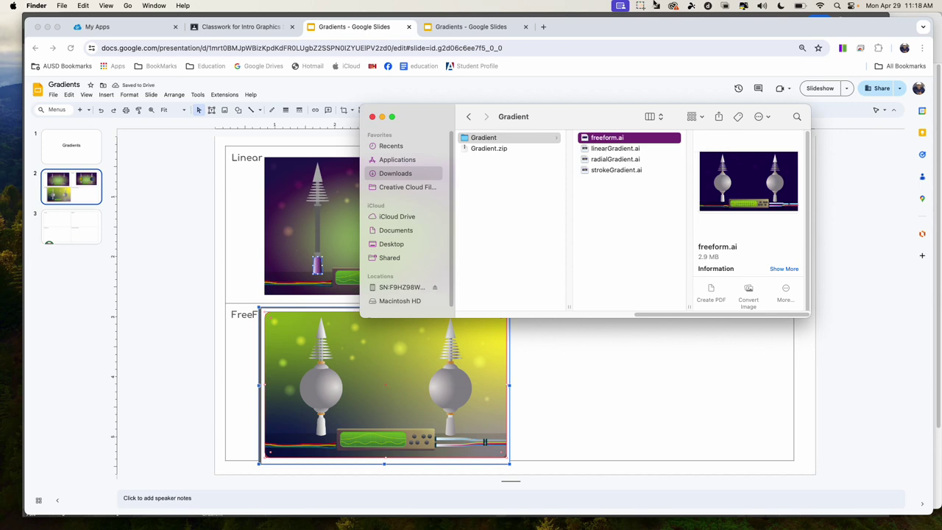
pyautogui.click(640, 9)
pyautogui.click(645, 39)
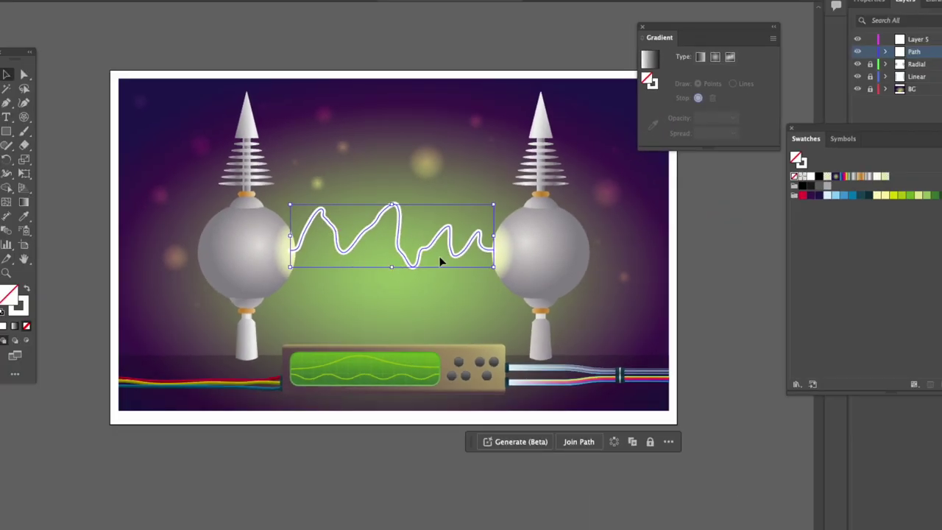
# Display the zigzag path's properties and move the Gradient and Swatches windows clear of them
pyautogui.click(698, 62)
pyautogui.hotkey('shift', 'x')
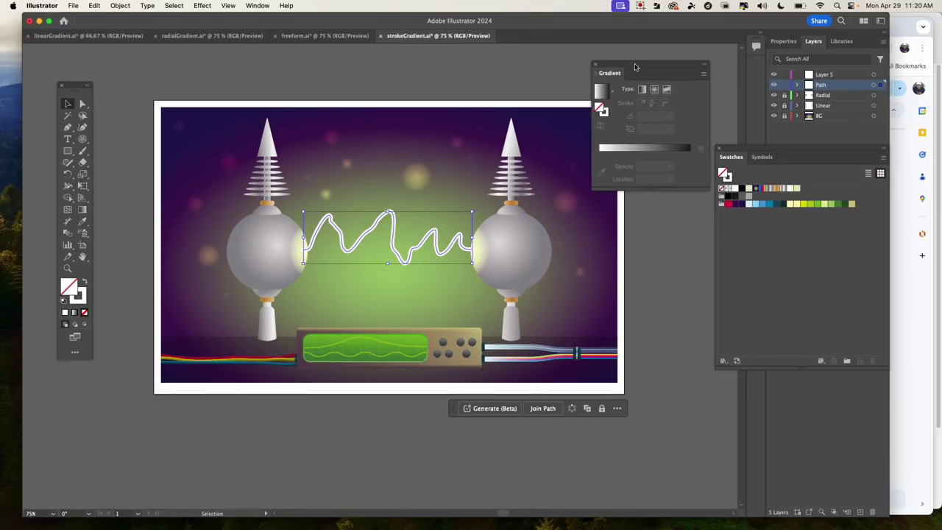
pyautogui.moveTo(635, 67); pyautogui.dragTo(780, 299)
pyautogui.click(785, 42)
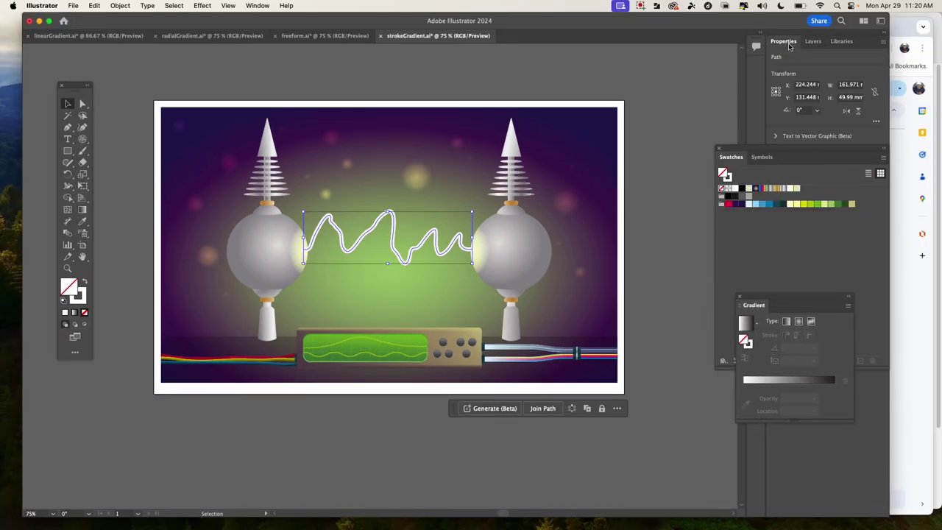
pyautogui.moveTo(777, 151); pyautogui.dragTo(766, 388)
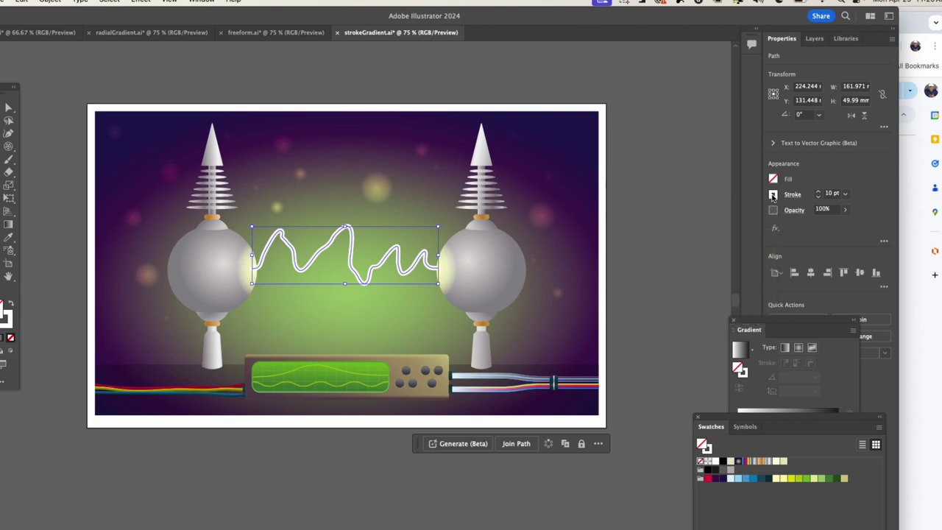
# Try the rainbow, Steel and copper gradient swatches on the zigzag path's stroke, finishing with the silver gradient beside the copper one
pyautogui.click(773, 195)
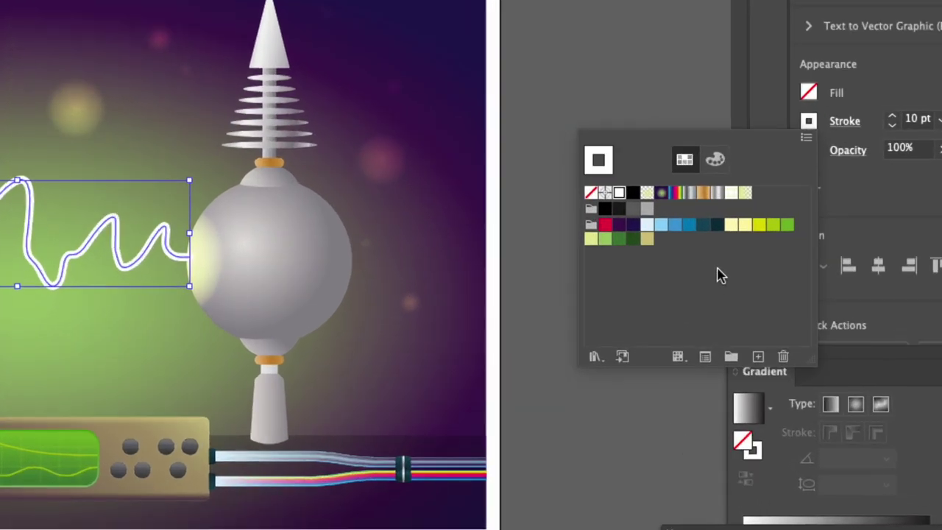
pyautogui.click(675, 193)
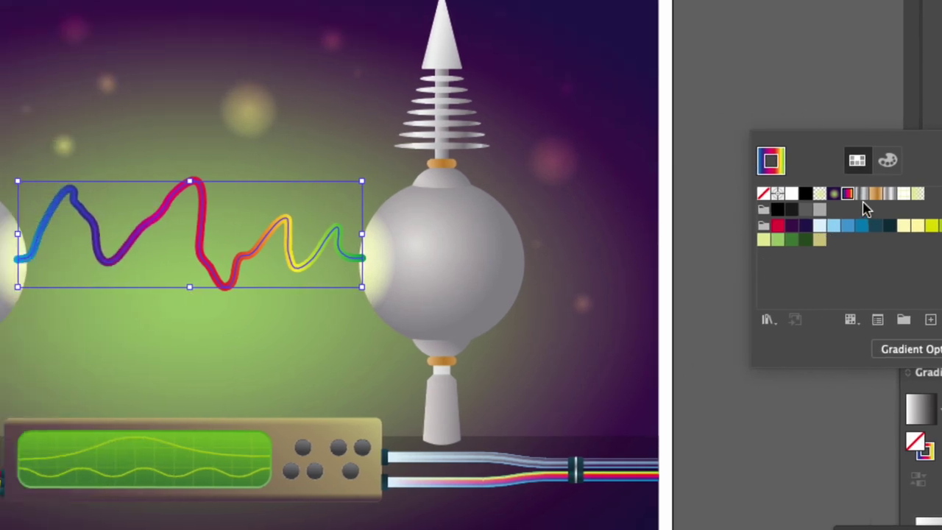
pyautogui.click(863, 194)
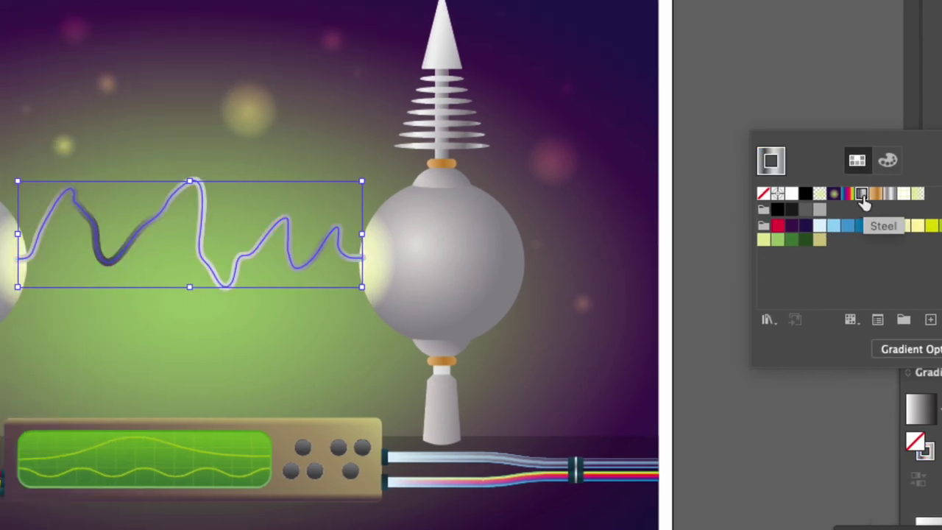
pyautogui.click(877, 195)
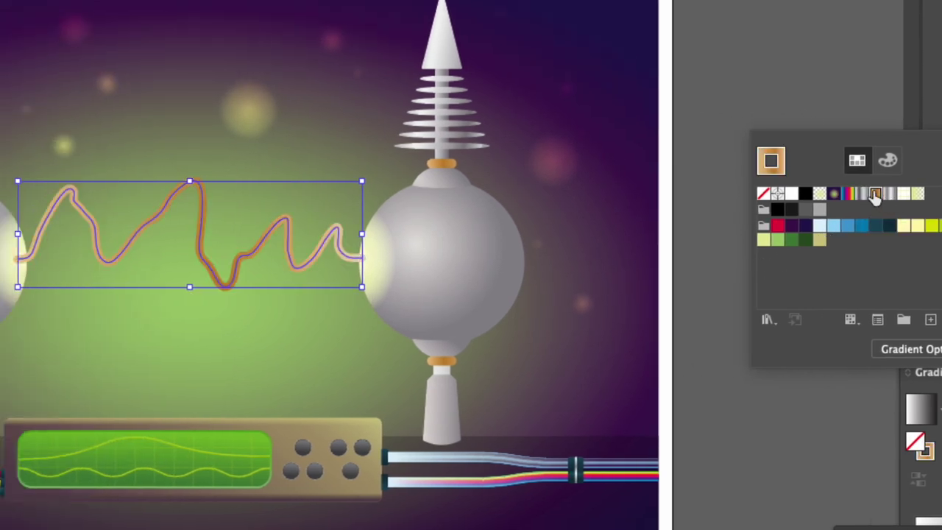
pyautogui.click(889, 195)
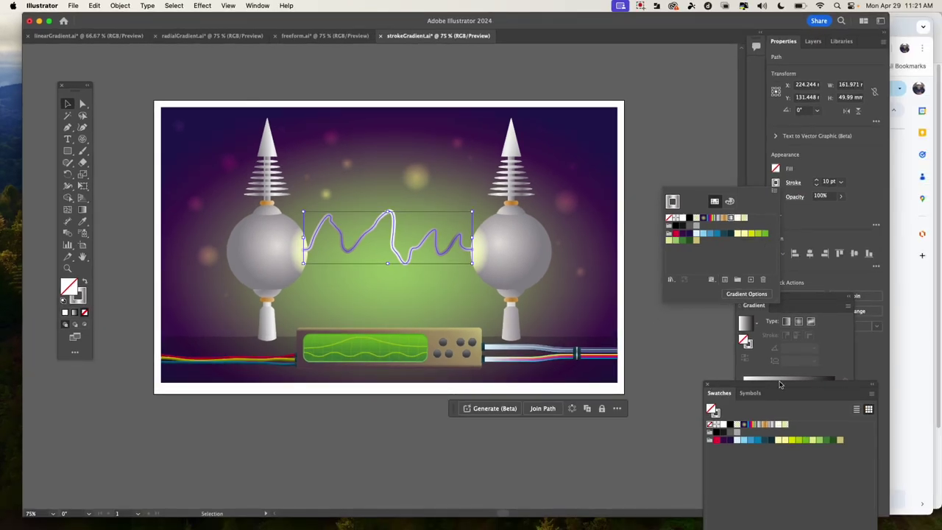
pyautogui.press('Escape')
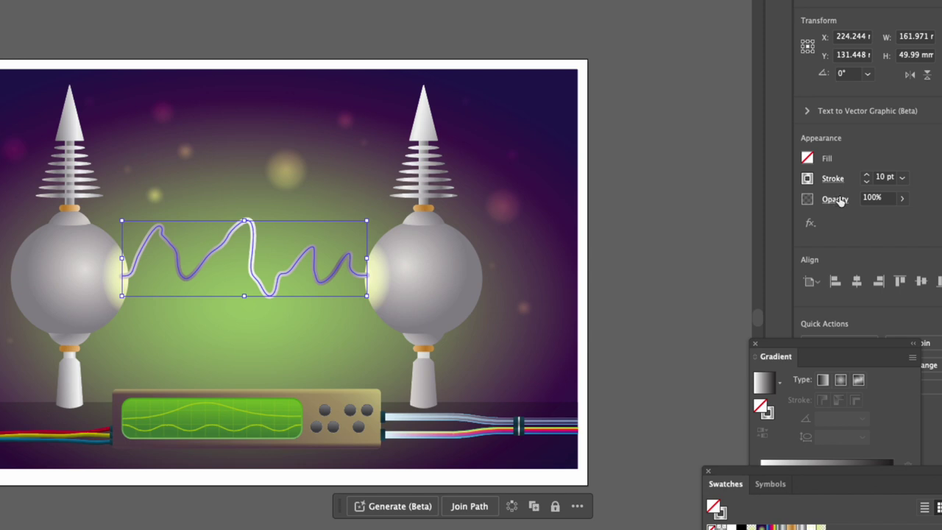
# Try adjusting a white-to-black gradient on the zigzag path by moving its white color stop, and undo the changes
pyautogui.click(809, 179)
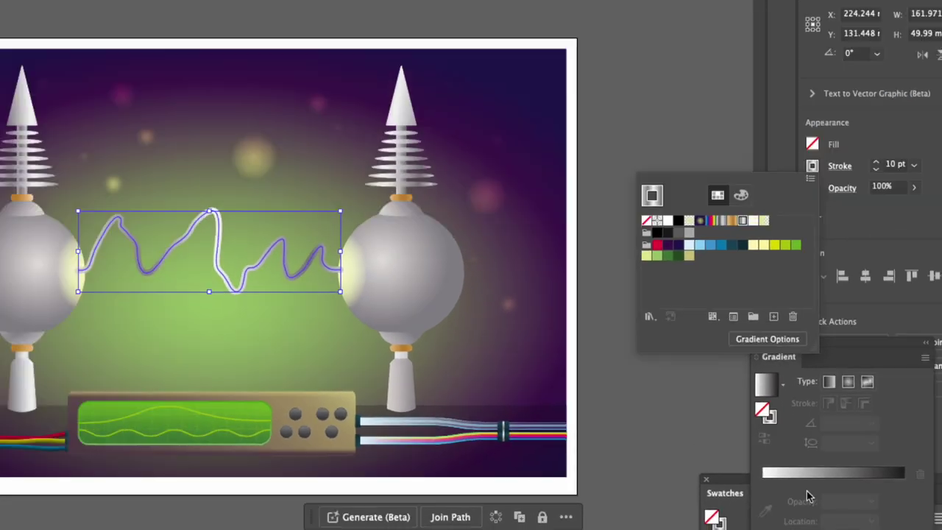
pyautogui.click(785, 471)
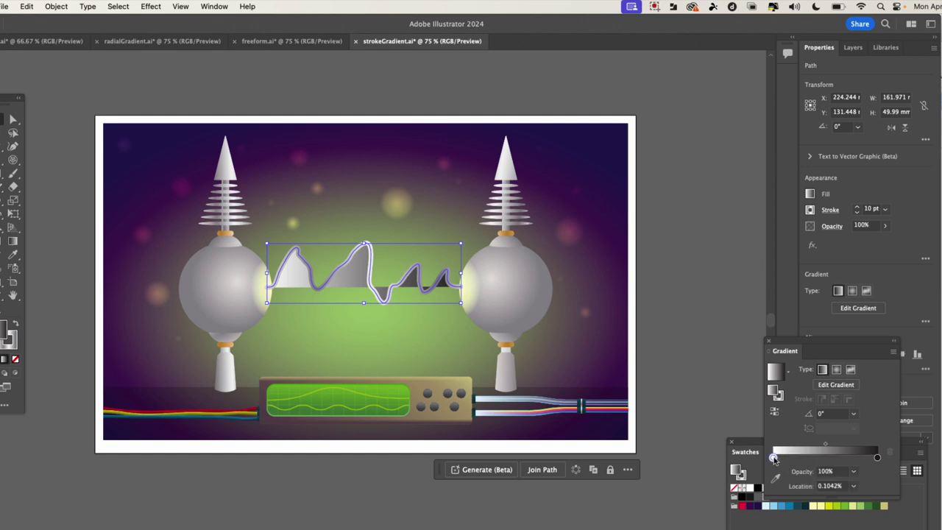
pyautogui.moveTo(773, 458); pyautogui.dragTo(807, 457)
pyautogui.press('super+z')
pyautogui.press('super+z')
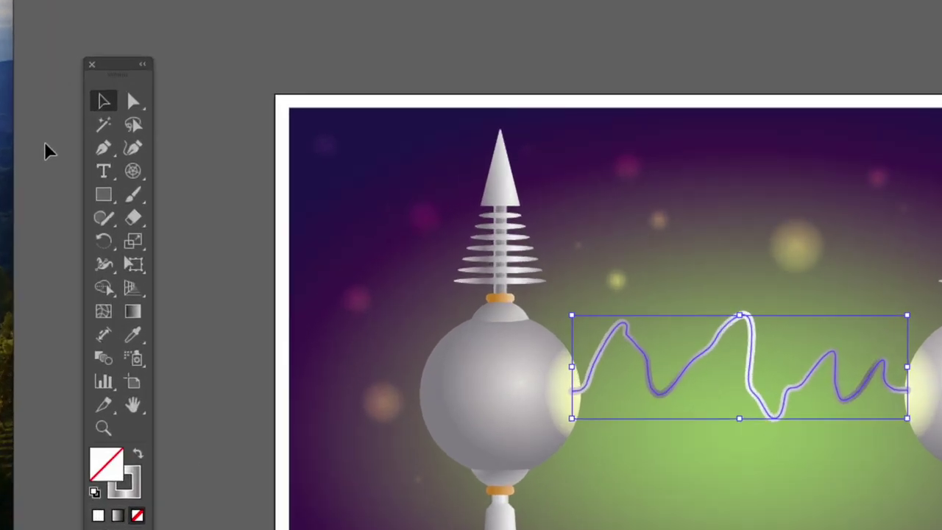
# Choose the Pen tool and make Layer 5 the active layer
pyautogui.click(103, 149)
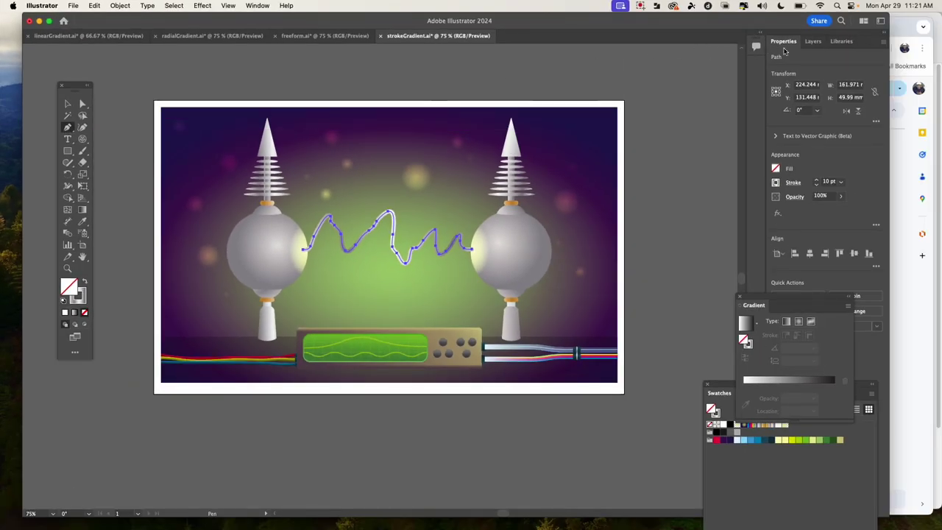
pyautogui.click(814, 43)
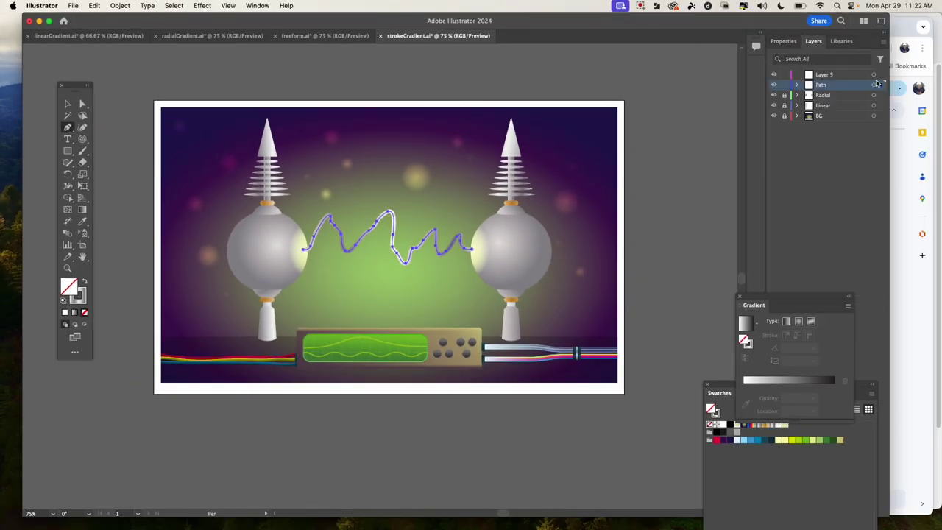
pyautogui.click(841, 74)
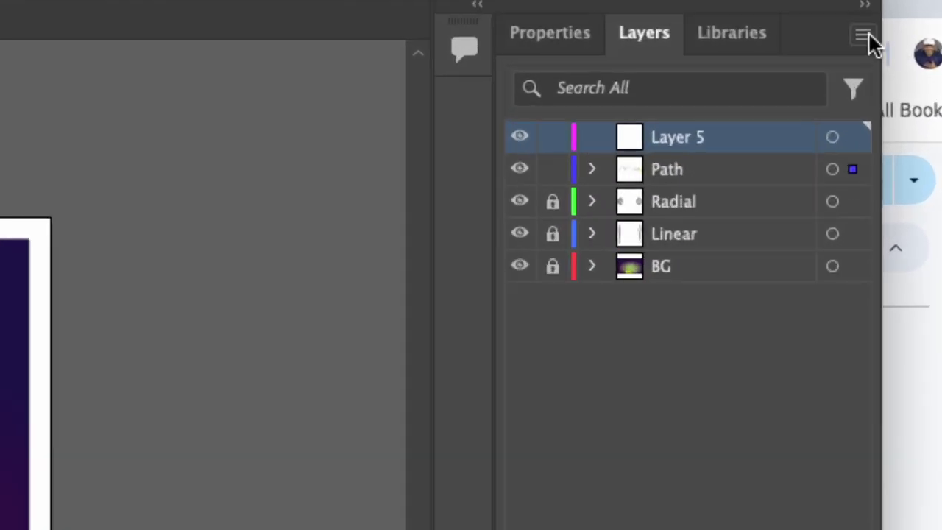
pyautogui.click(881, 41)
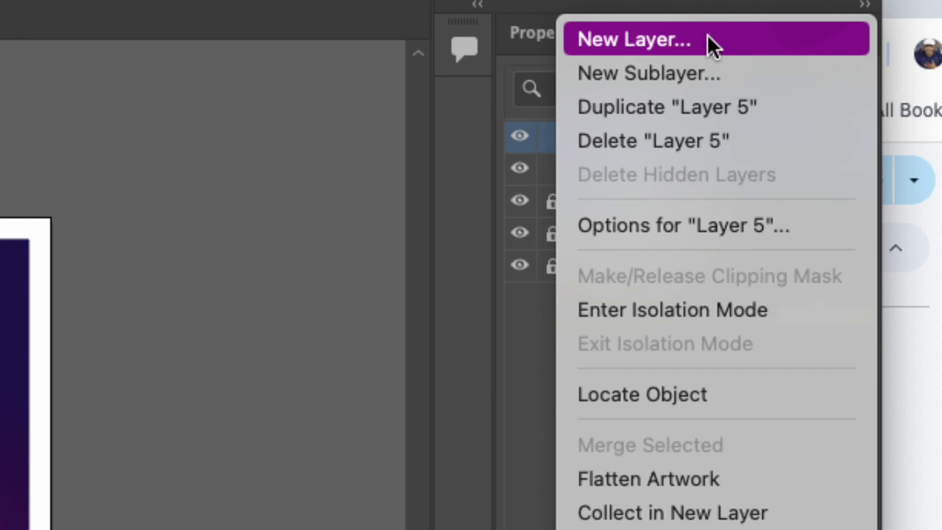
pyautogui.click(454, 149)
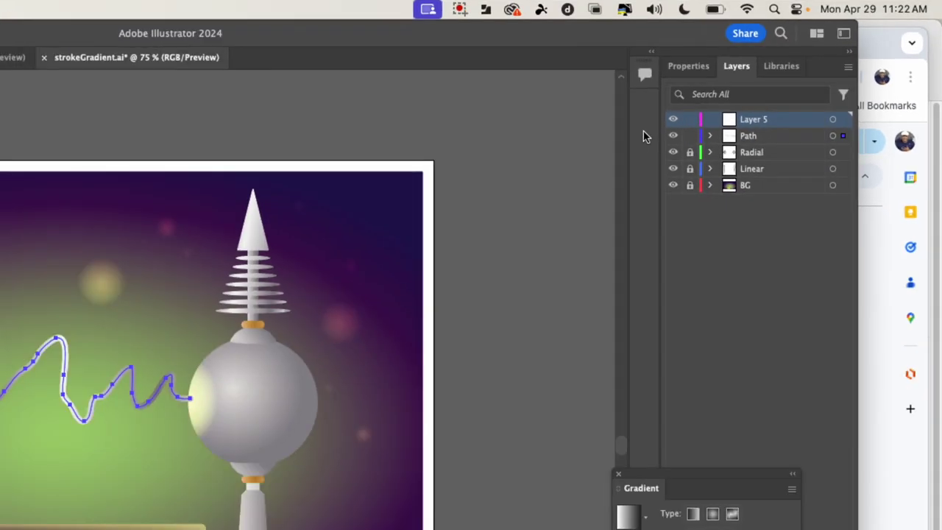
pyautogui.click(817, 70)
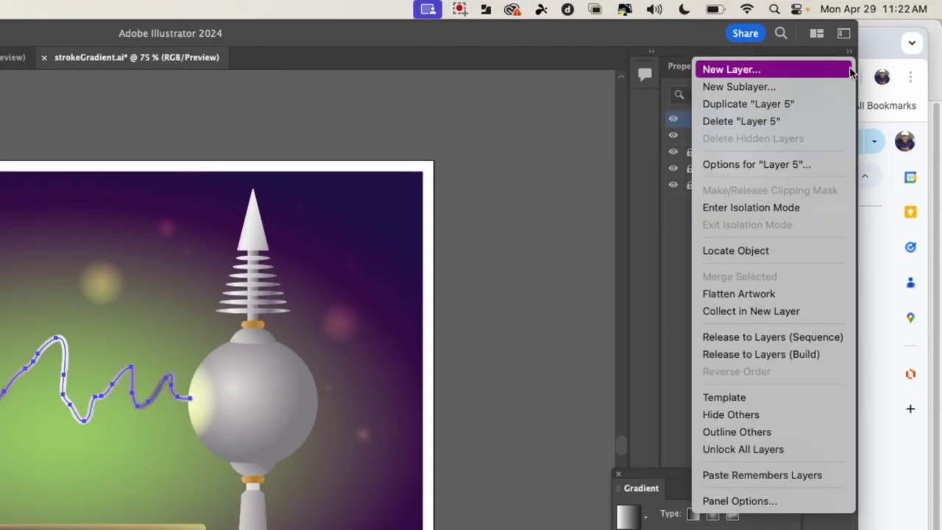
pyautogui.click(849, 72)
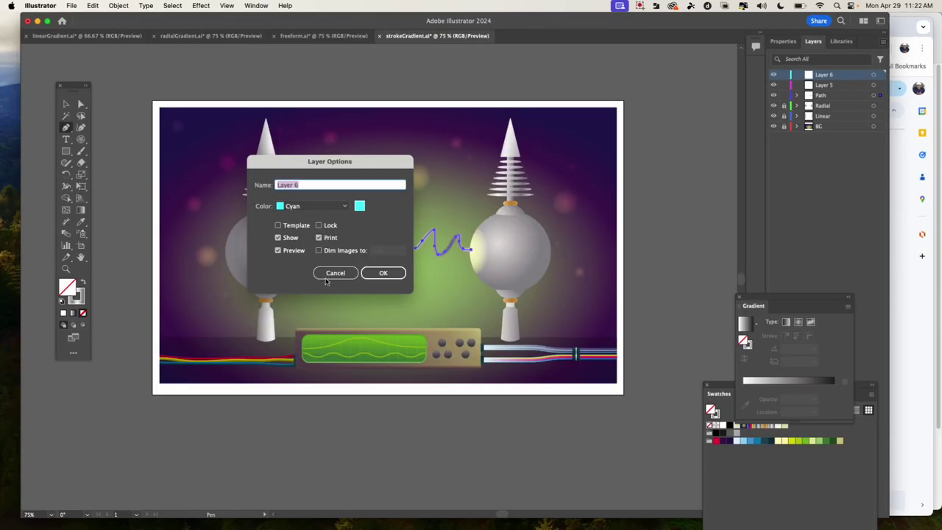
pyautogui.click(383, 272)
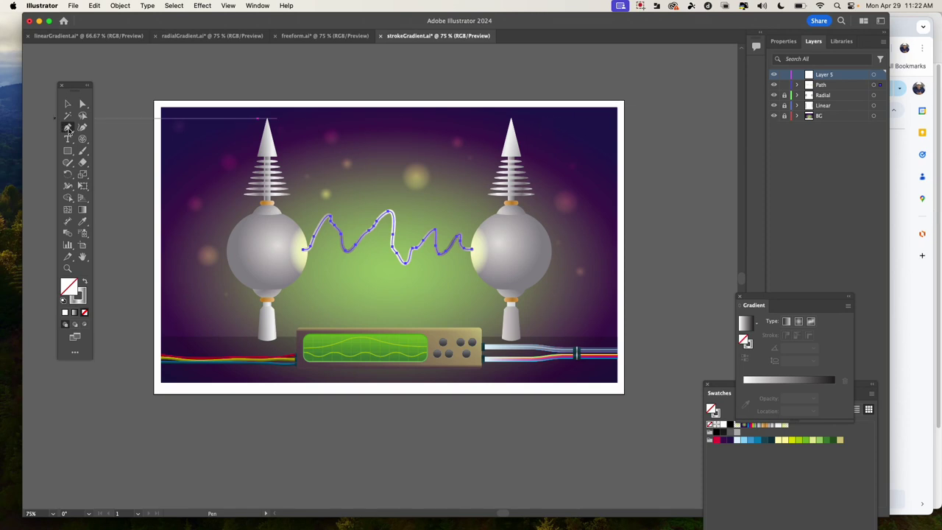
# Draw a wavy open path about 228 mm wide and 52 mm high between the two spires with the Pen tool, and deselect it
pyautogui.click(280, 153)
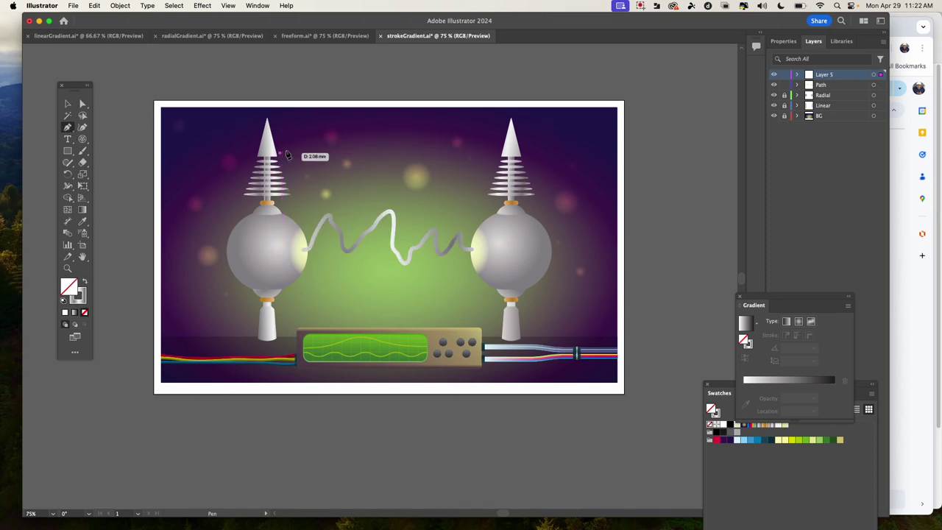
pyautogui.moveTo(302, 129); pyautogui.dragTo(323, 133)
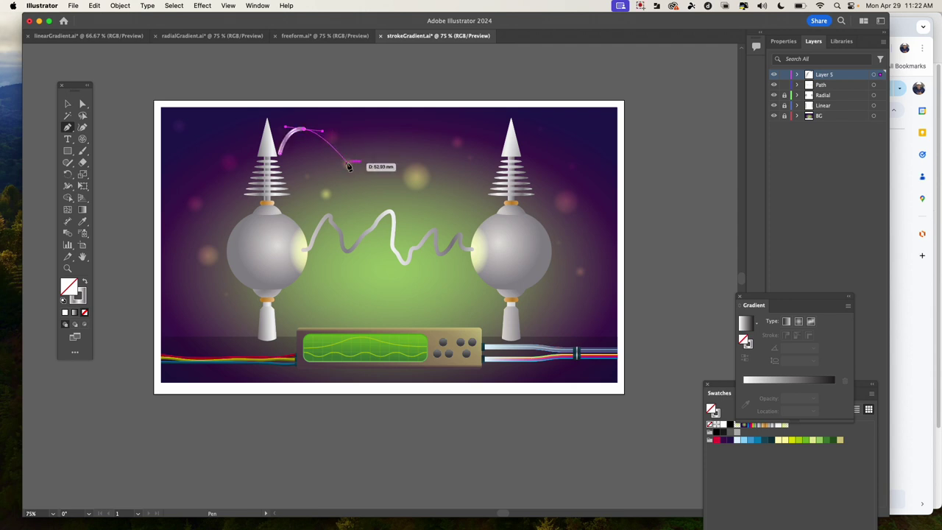
pyautogui.click(347, 164)
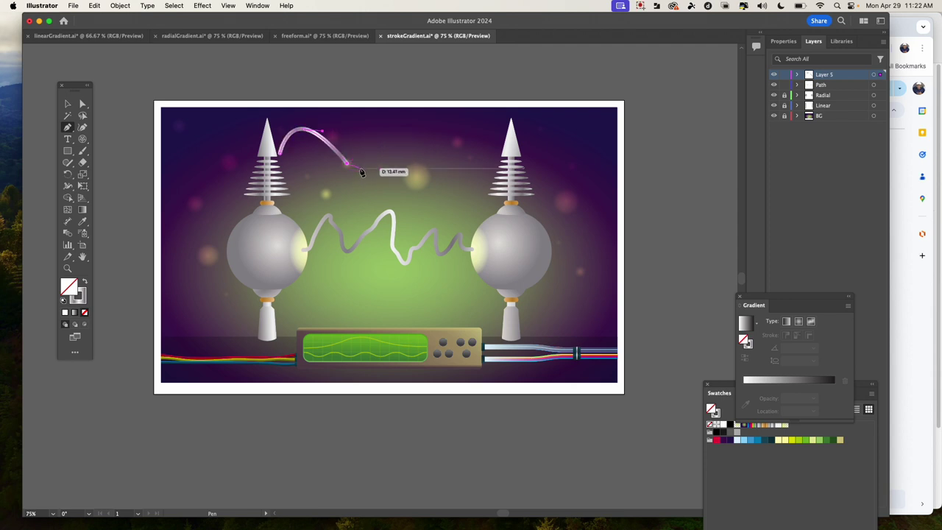
pyautogui.press('super+z')
pyautogui.moveTo(339, 160); pyautogui.dragTo(359, 168)
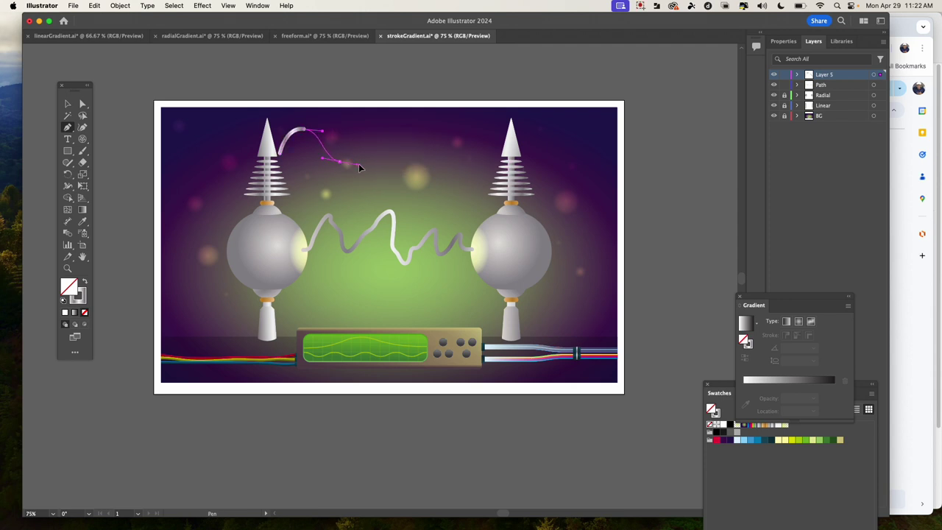
pyautogui.moveTo(376, 134); pyautogui.dragTo(441, 168)
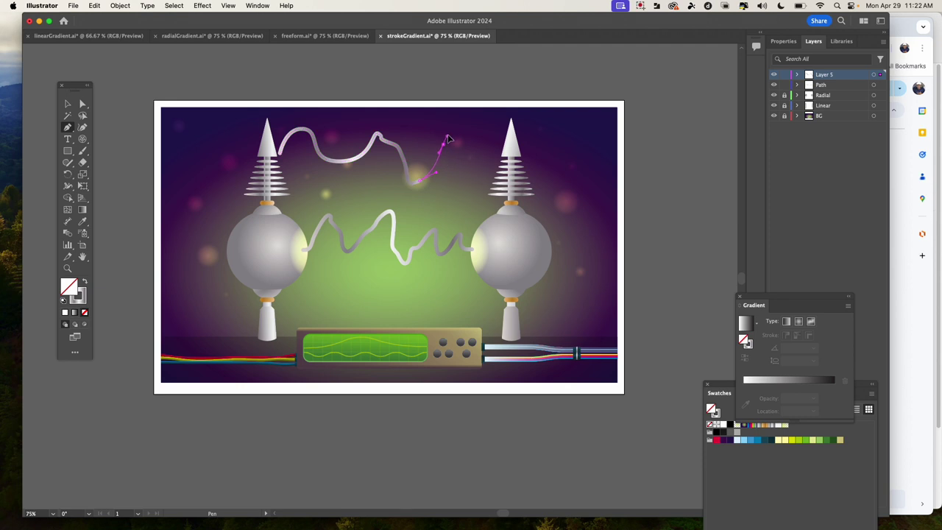
pyautogui.moveTo(464, 129); pyautogui.dragTo(519, 171)
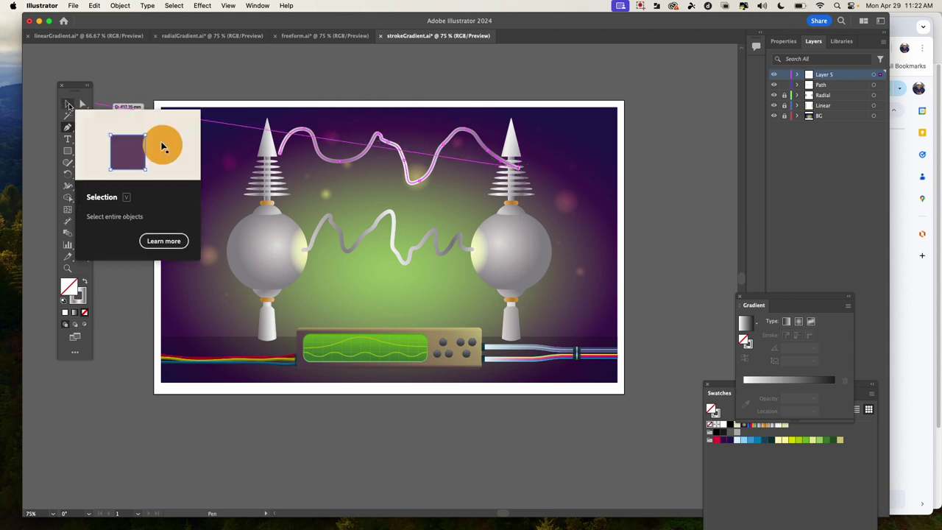
pyautogui.click(68, 105)
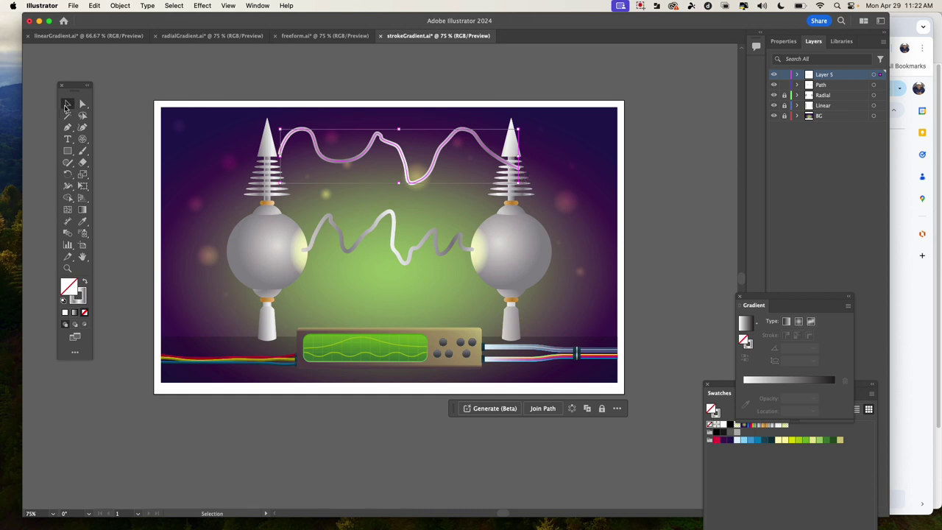
pyautogui.click(324, 84)
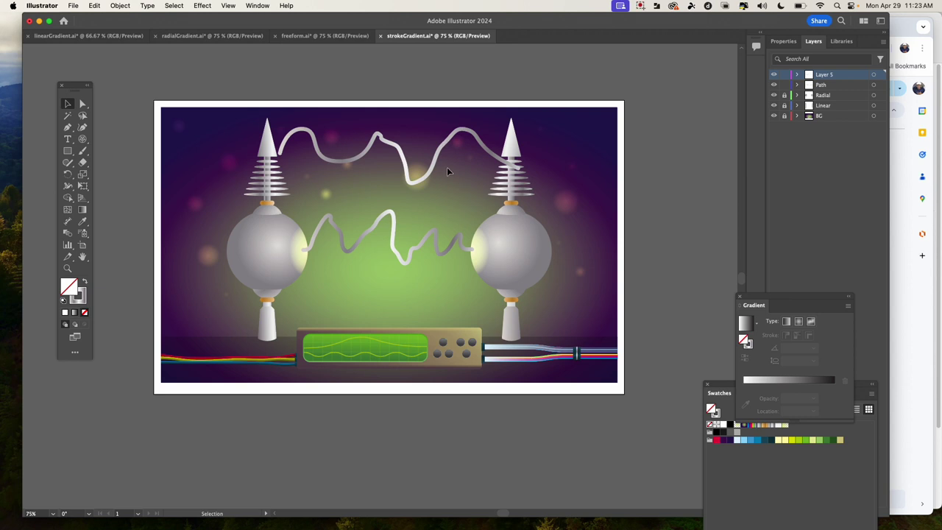
# Apply the rainbow gradient swatch to the stroke of the wavy path between the spires
pyautogui.click(452, 138)
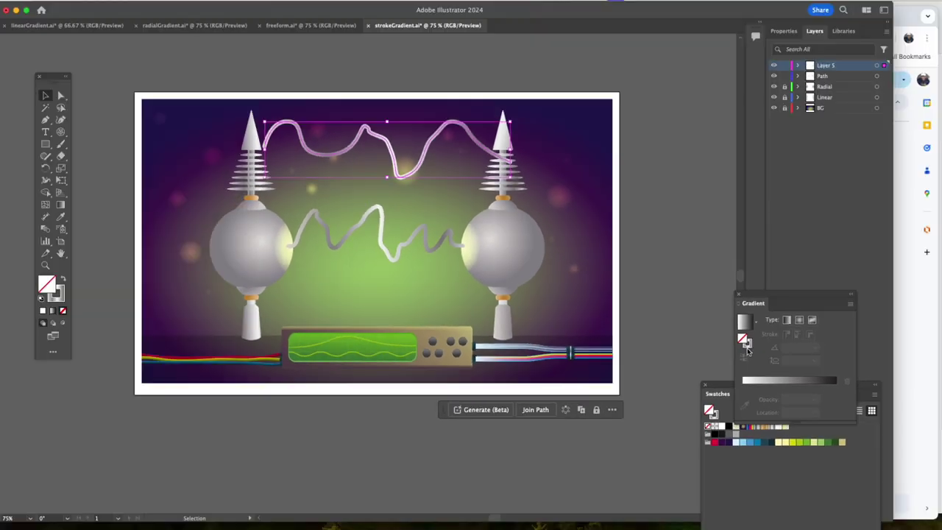
pyautogui.click(783, 31)
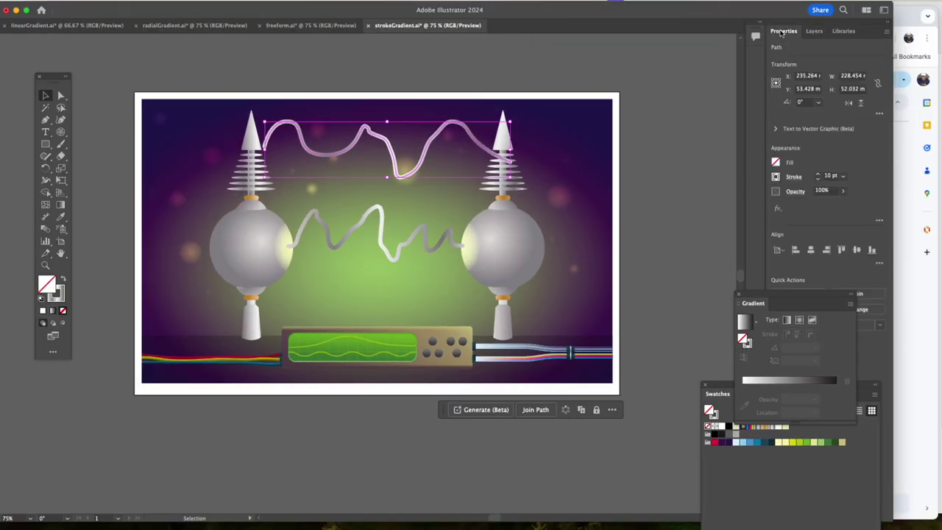
pyautogui.click(775, 177)
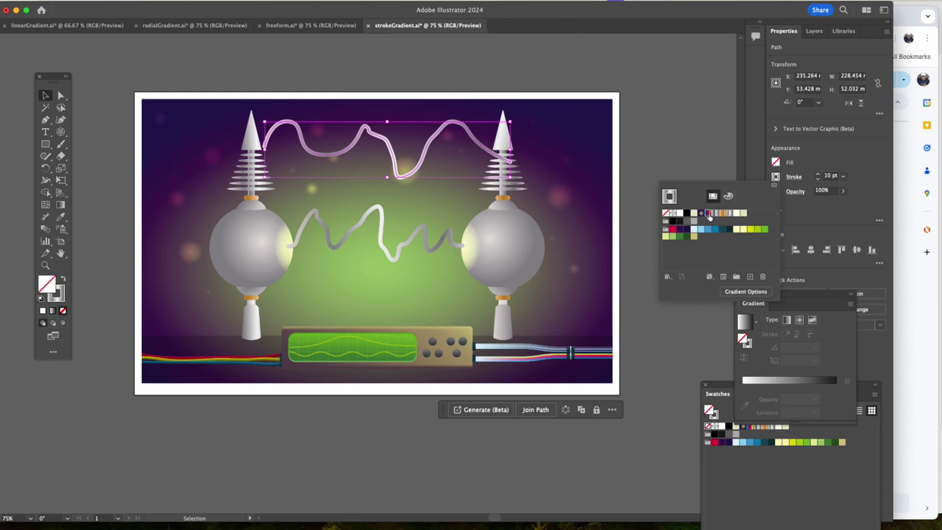
pyautogui.click(709, 214)
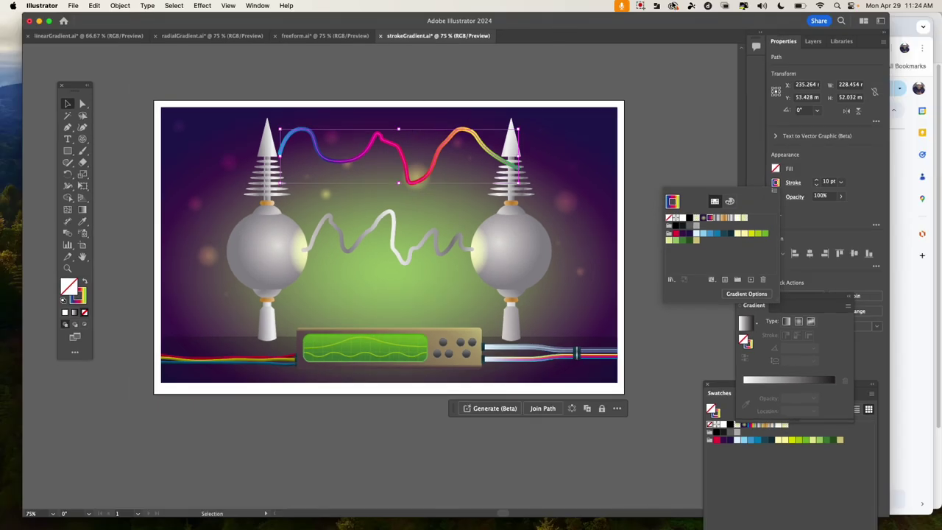
pyautogui.click(639, 7)
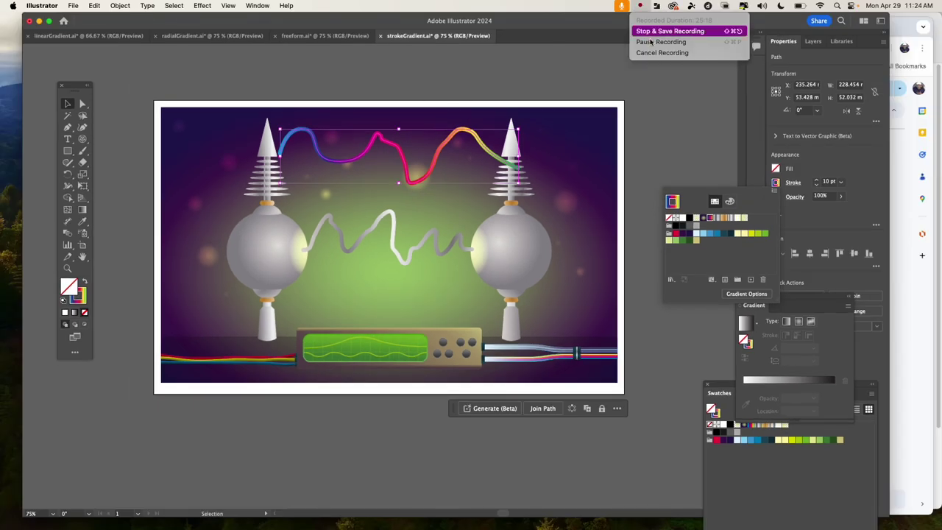